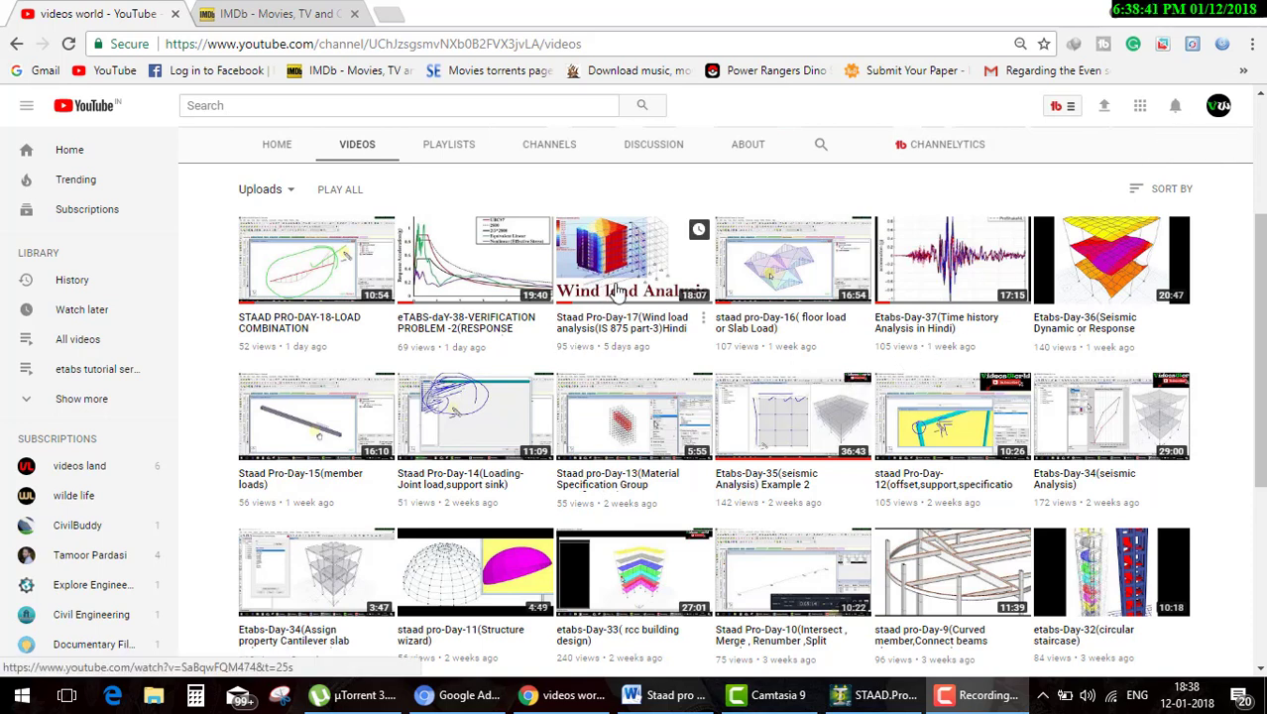
Bring up the Word course outline and highlight the Moving loads topic in its table
left_click(666, 695)
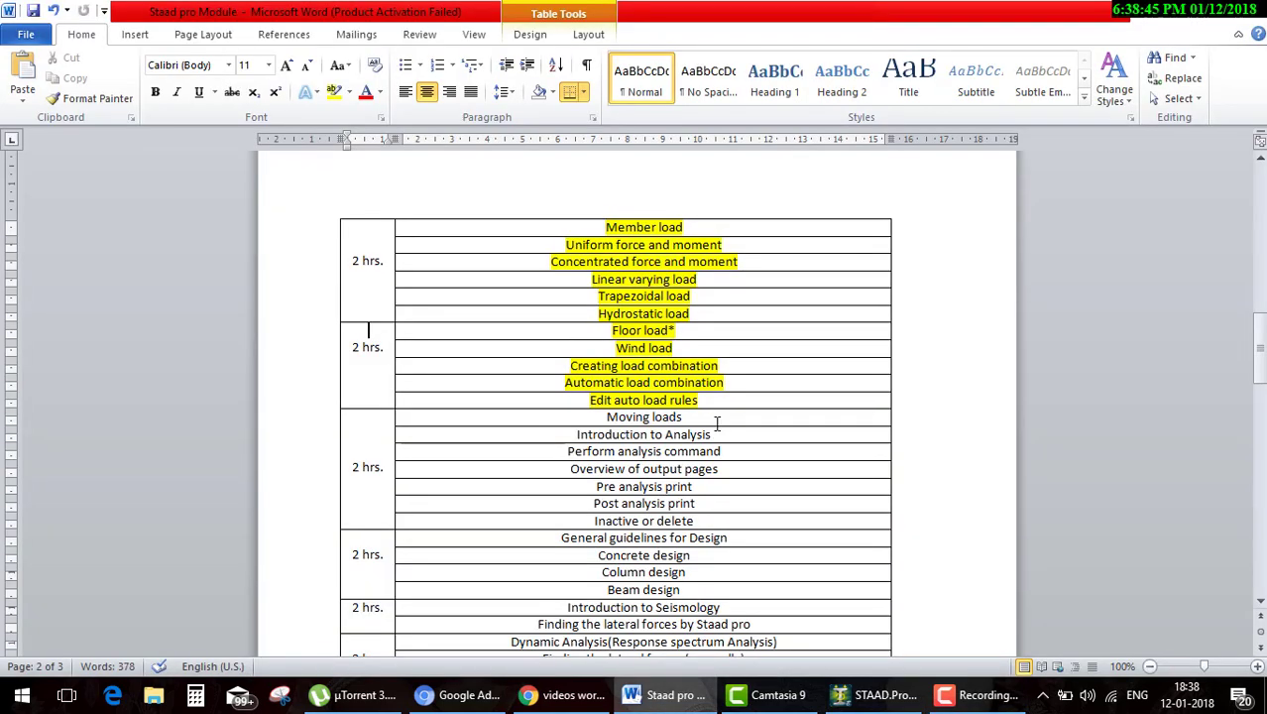
left_click_drag(611, 418, 608, 417)
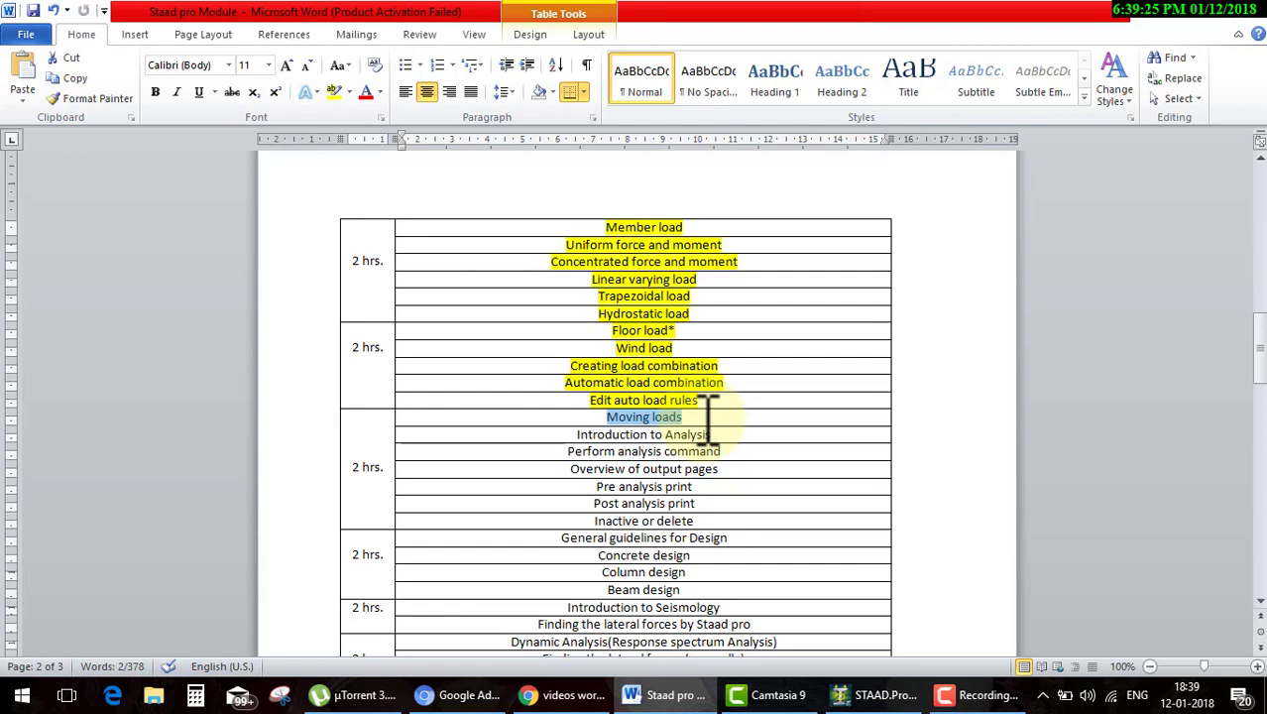
Start a new Space project Structure1 in metres and kilonewtons, overwriting the existing file
left_click(872, 694)
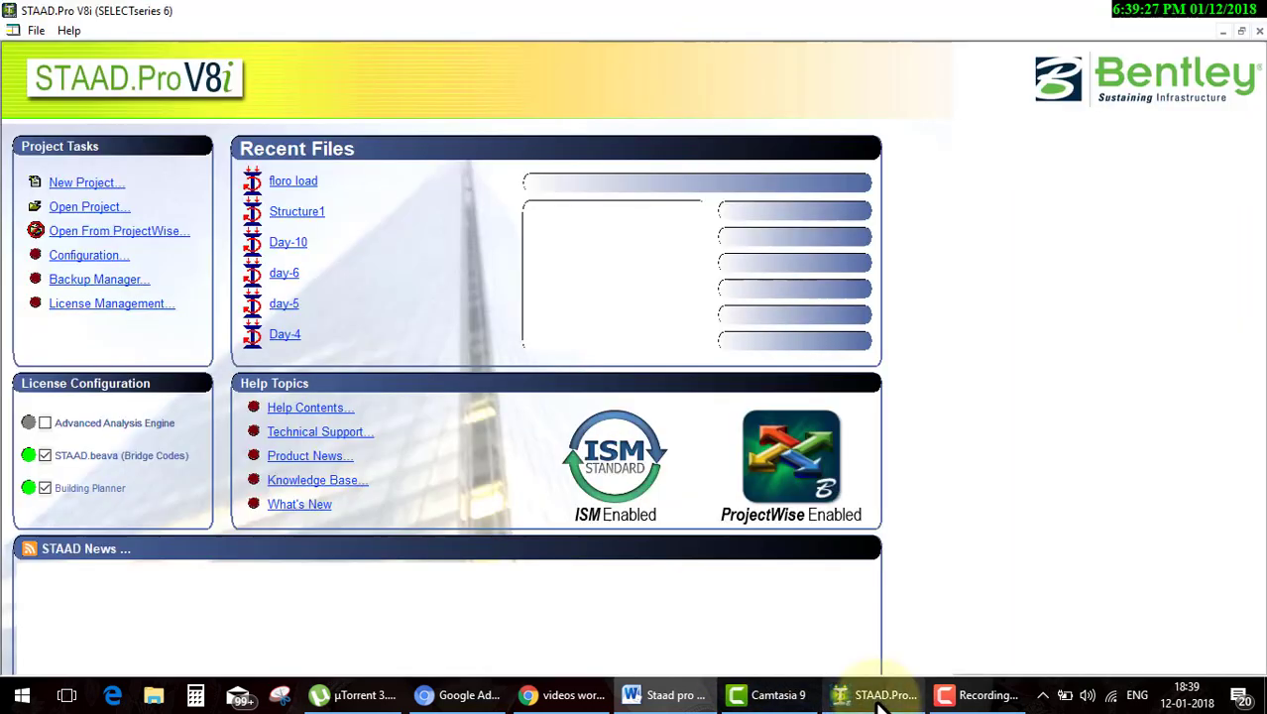
left_click(90, 182)
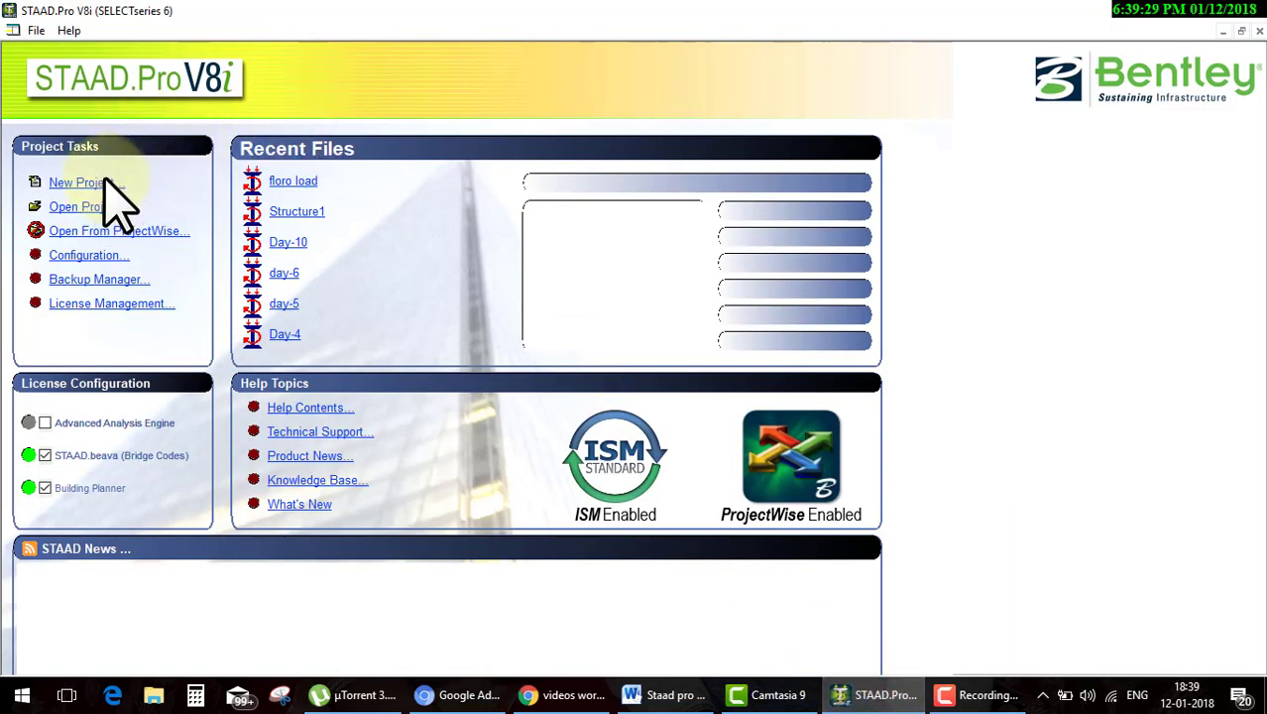
left_click(456, 202)
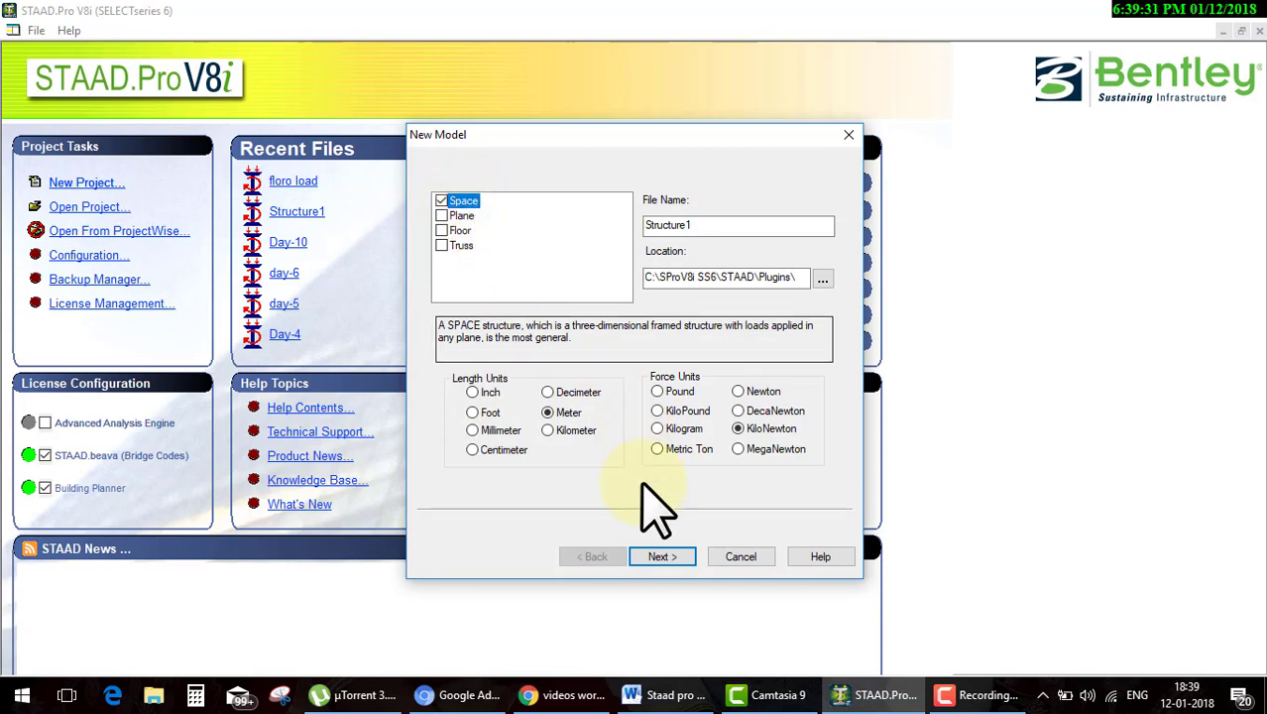
left_click(662, 556)
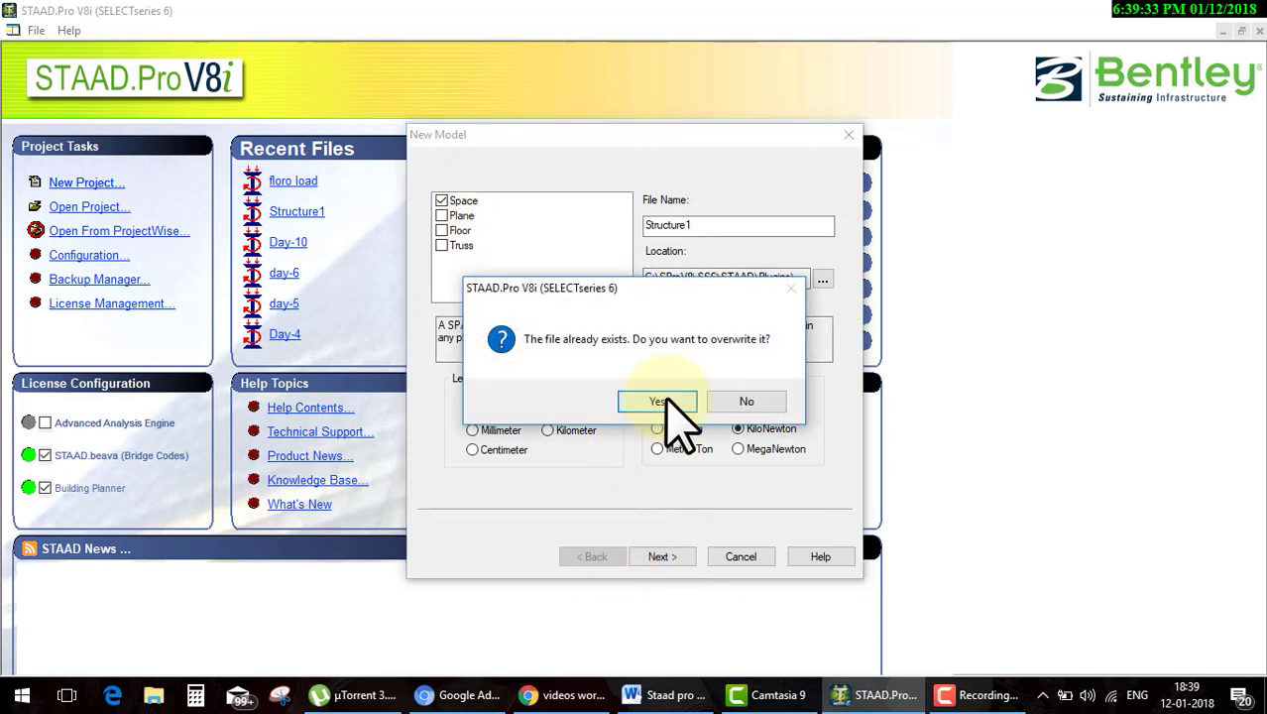
left_click(662, 401)
left_click(659, 556)
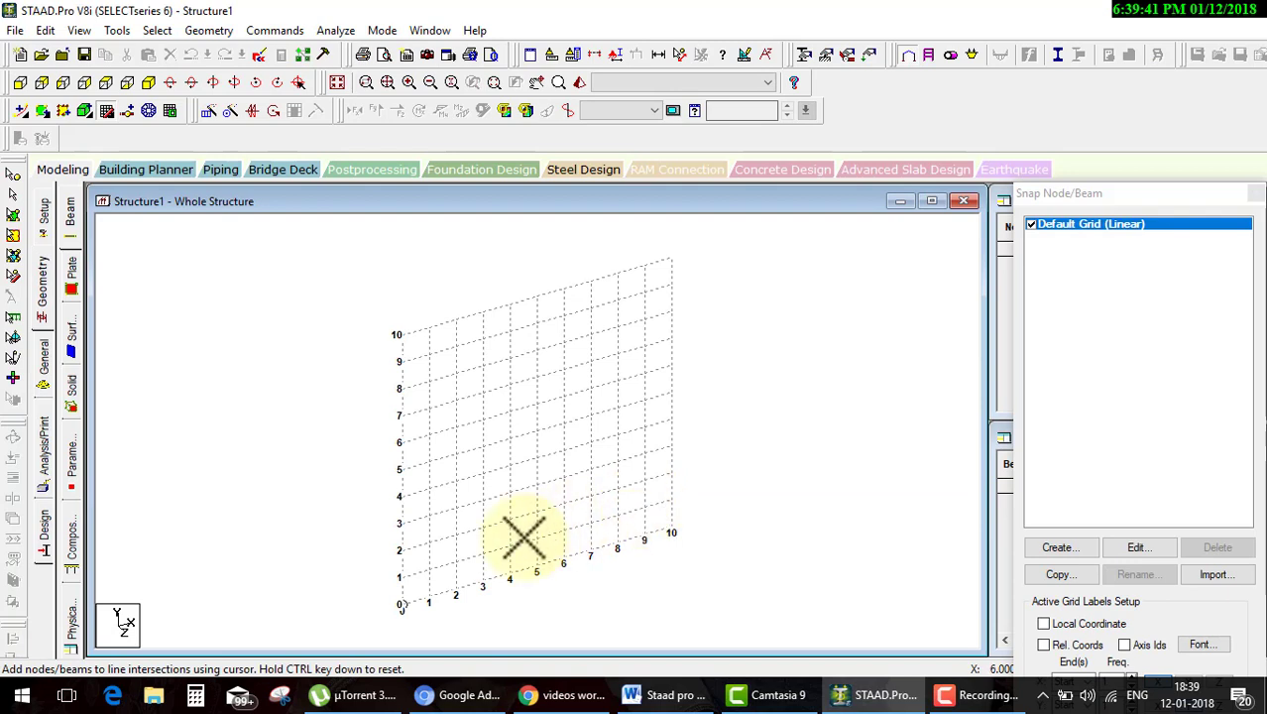
Draw a 10 m beam from grid 0 to 10 in front view and annotate its travel direction
left_click(401, 605)
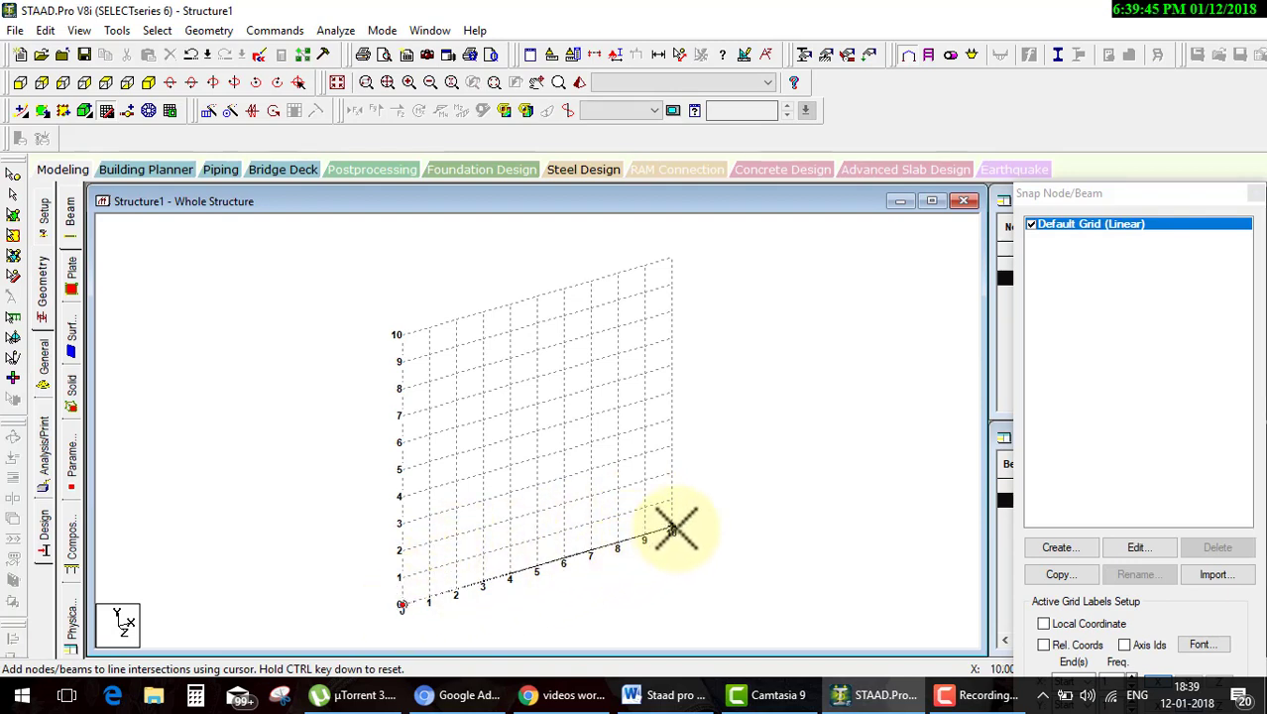
left_click(1254, 193)
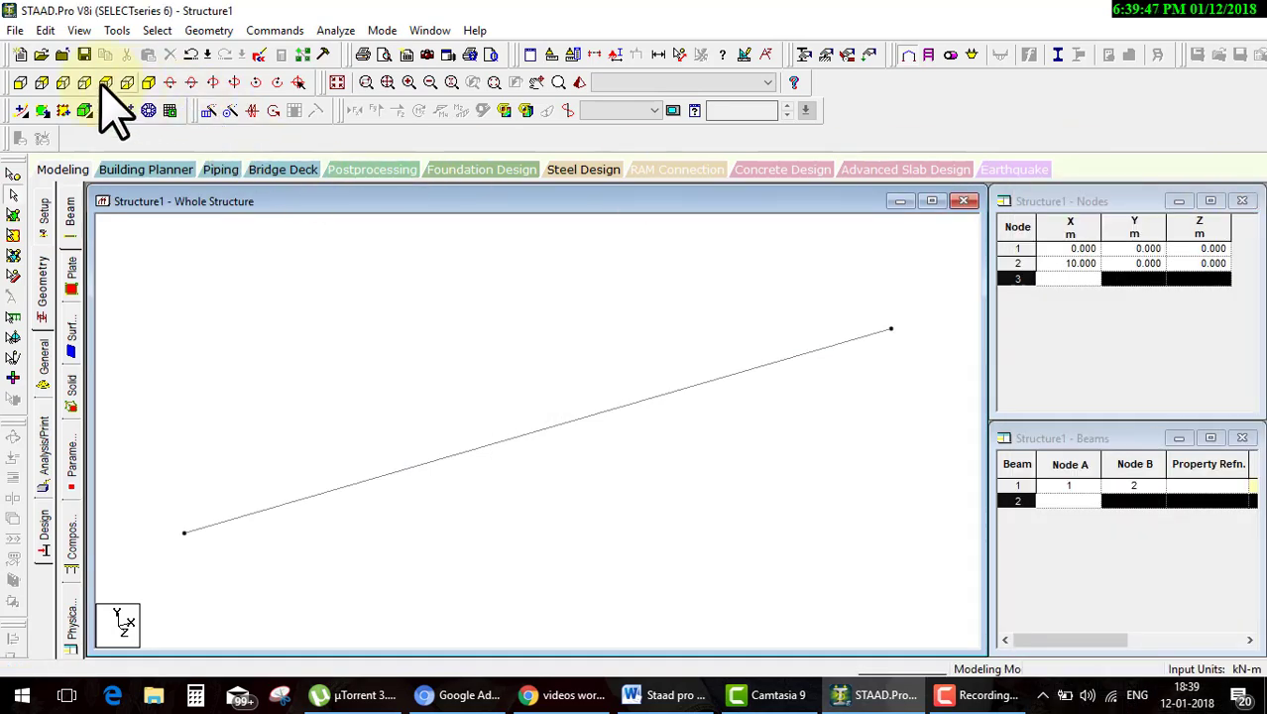
left_click(20, 82)
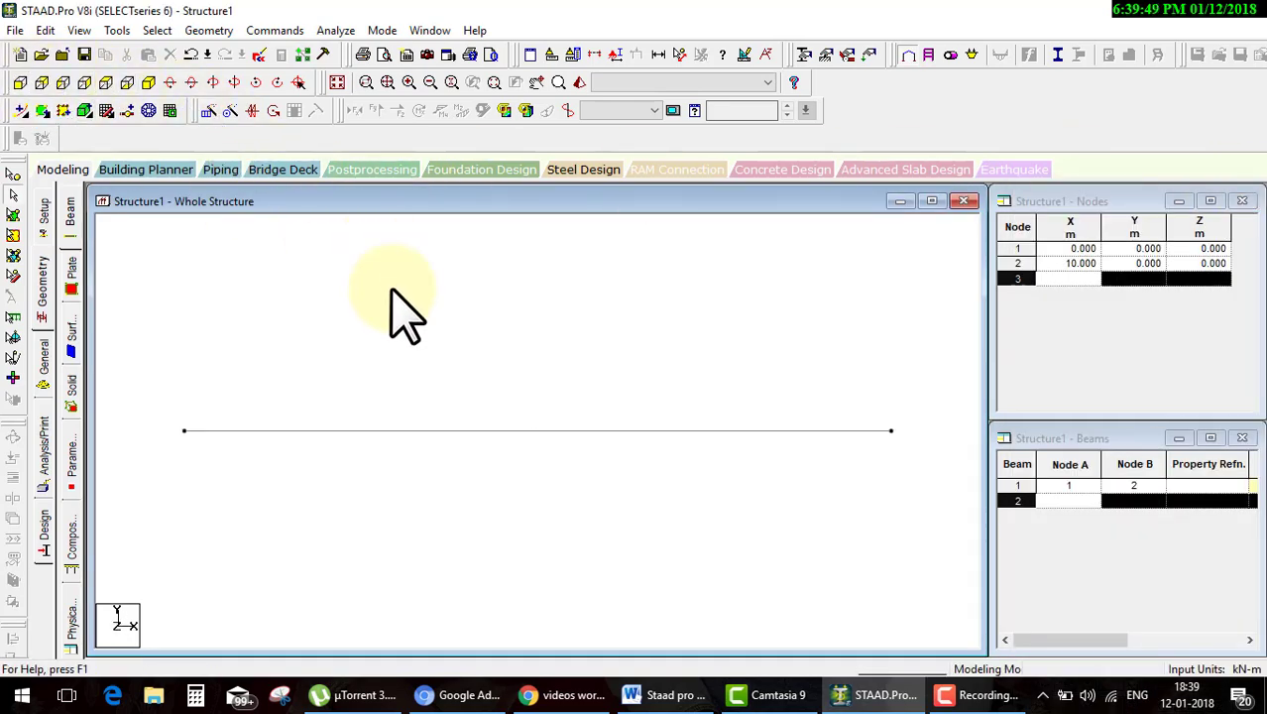
left_click_drag(346, 312, 361, 428)
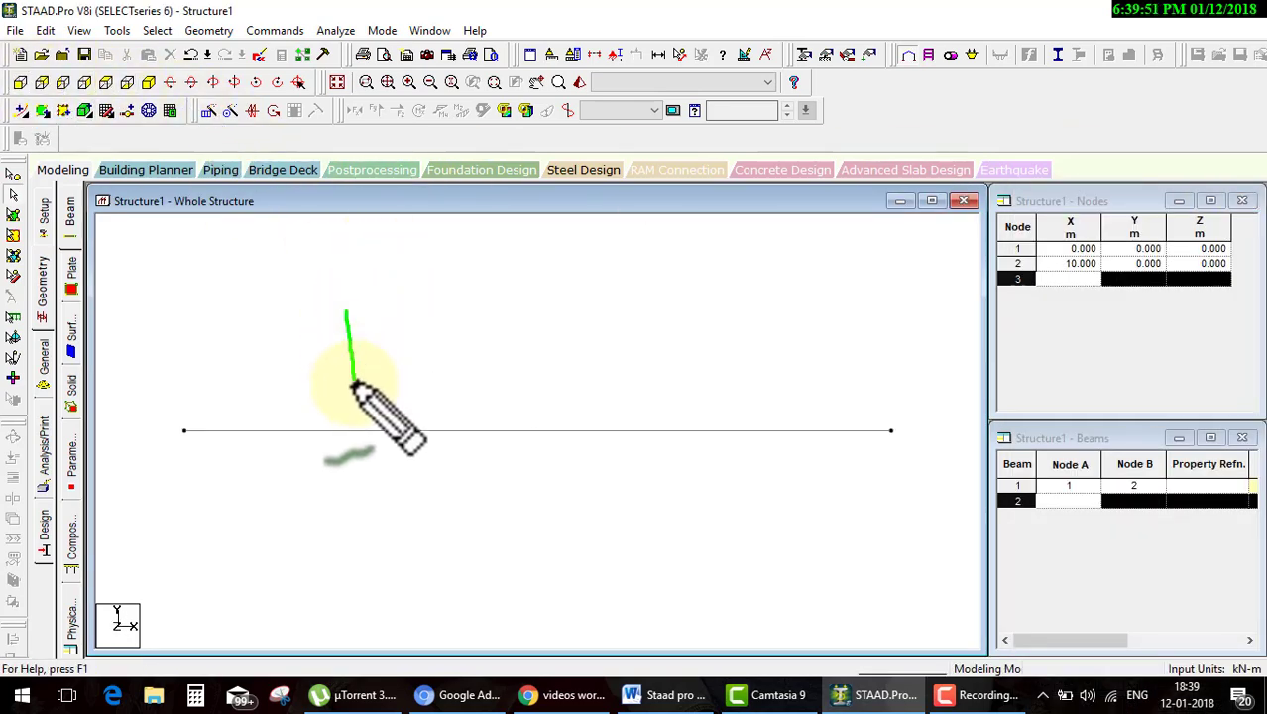
left_click_drag(340, 386, 362, 432)
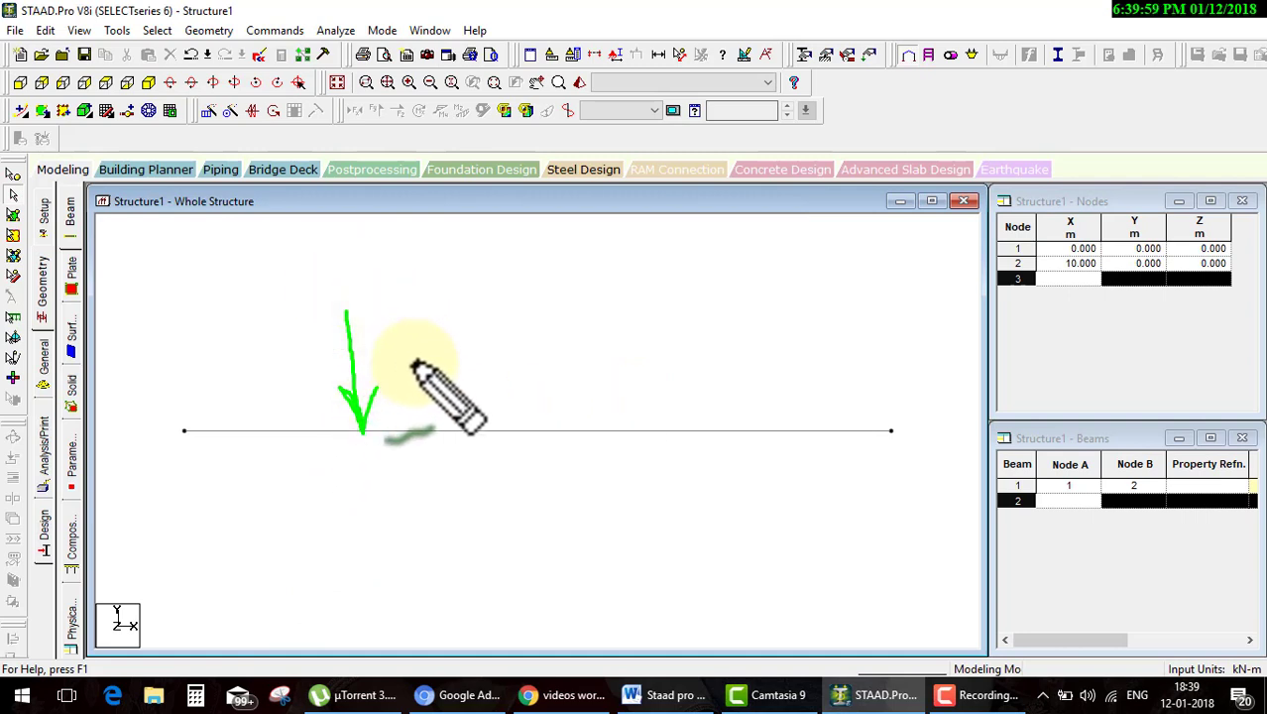
mouse_move(400, 362)
left_mouse_down()
mouse_move(484, 361)
mouse_move(470, 377)
left_mouse_up()
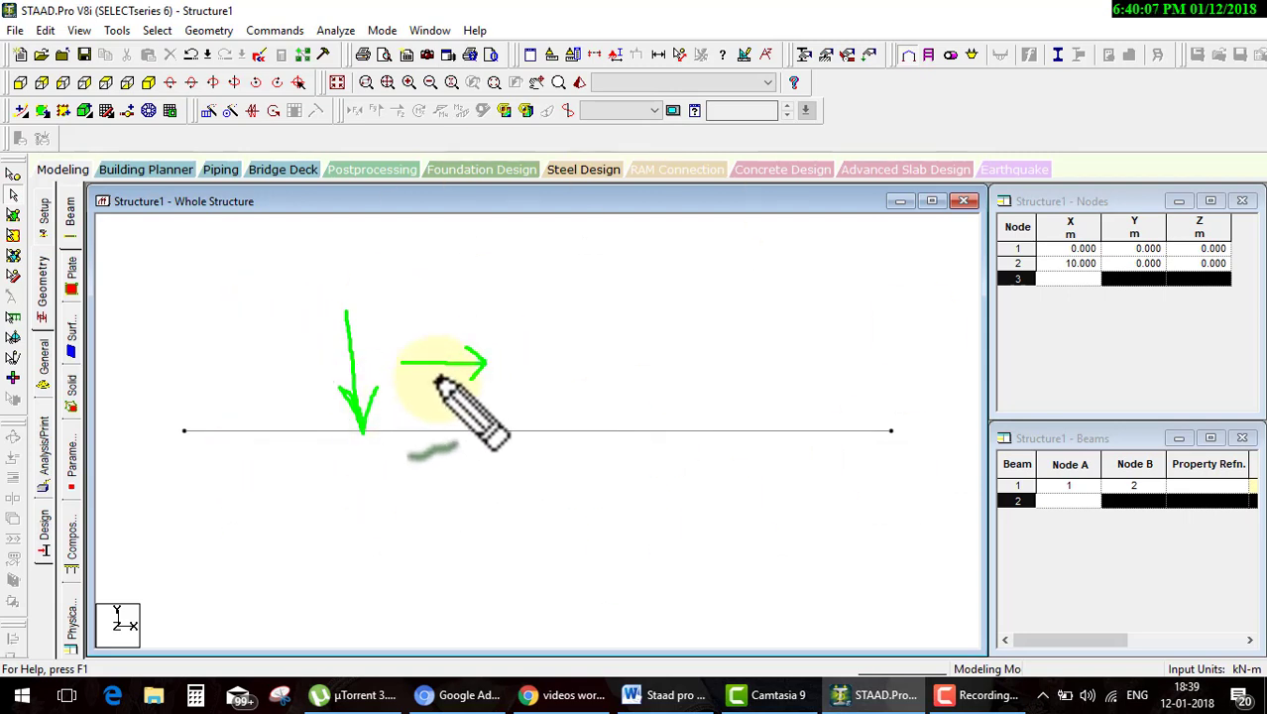
key("Escape")
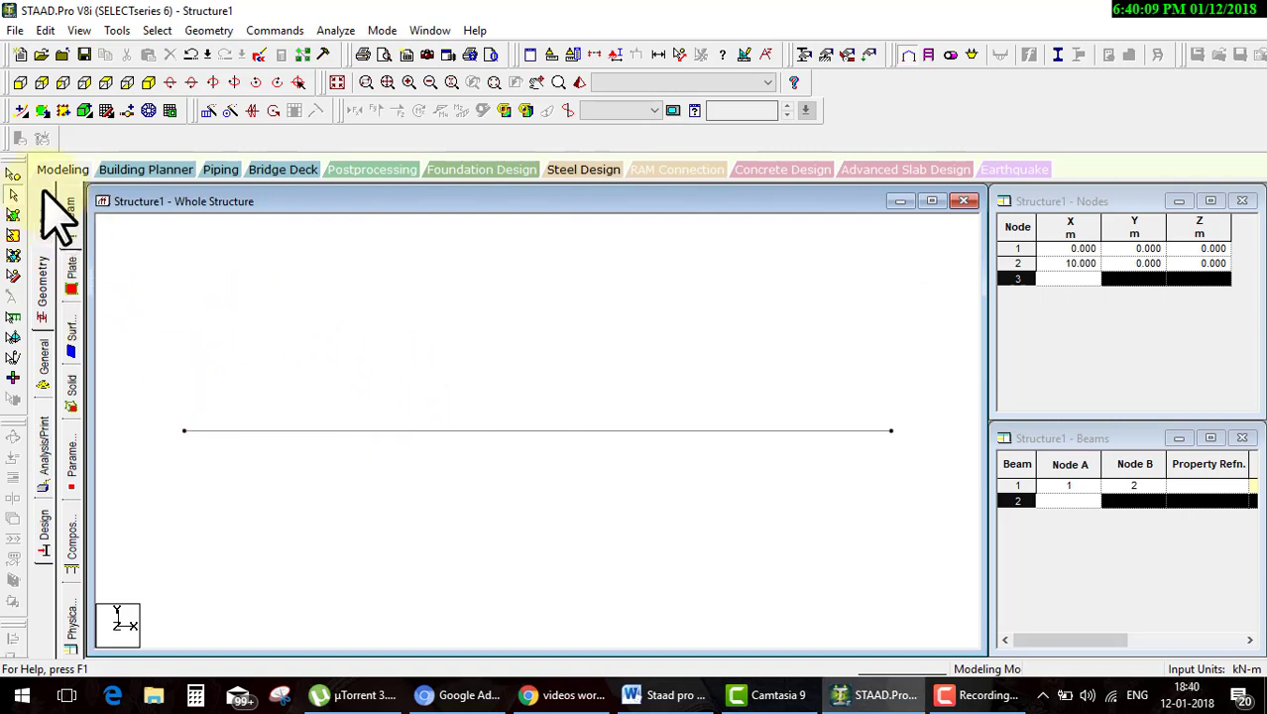
Create a fixed support and assign it to both end nodes of the beam
left_click(13, 173)
left_click(184, 430)
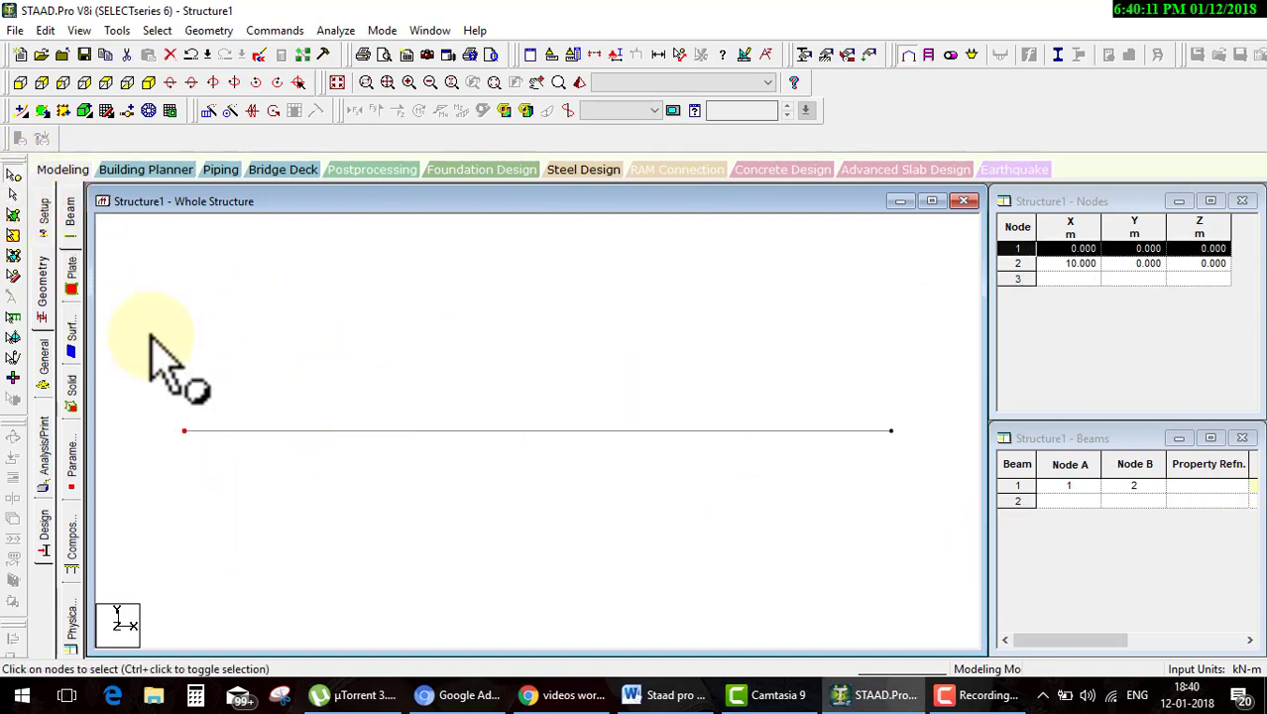
left_click(43, 357)
left_click(71, 375)
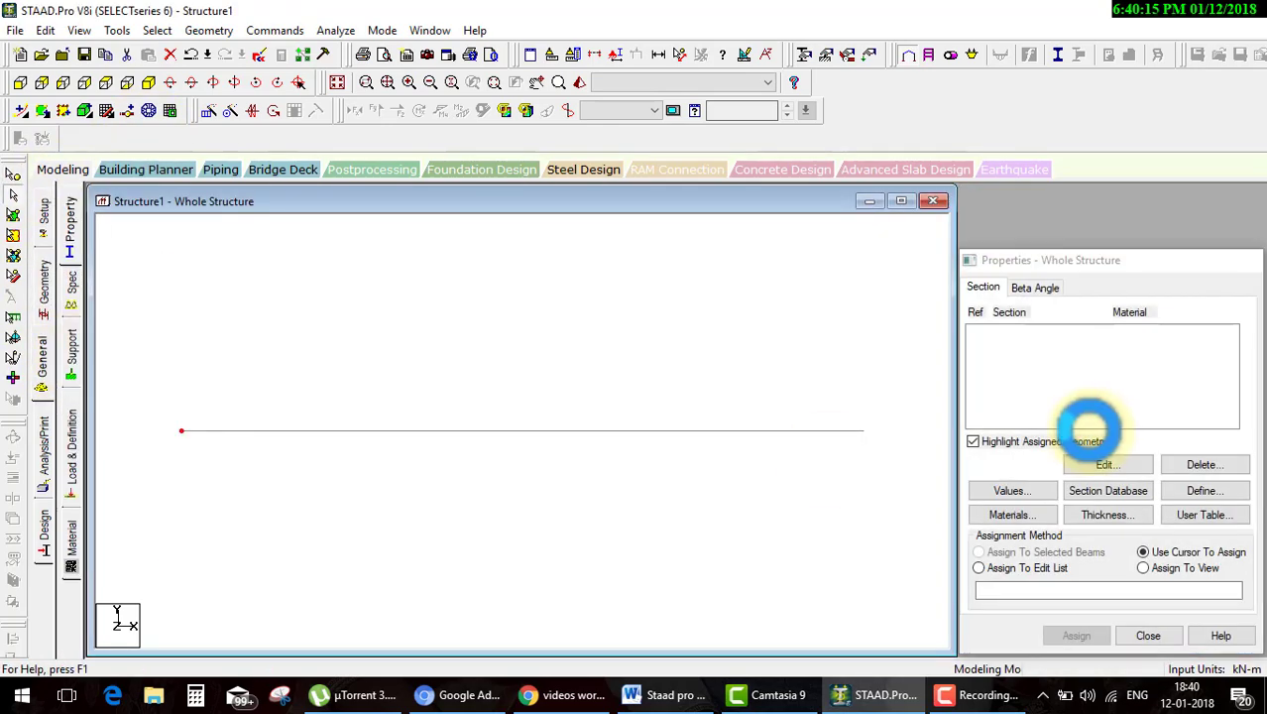
left_click(1125, 499)
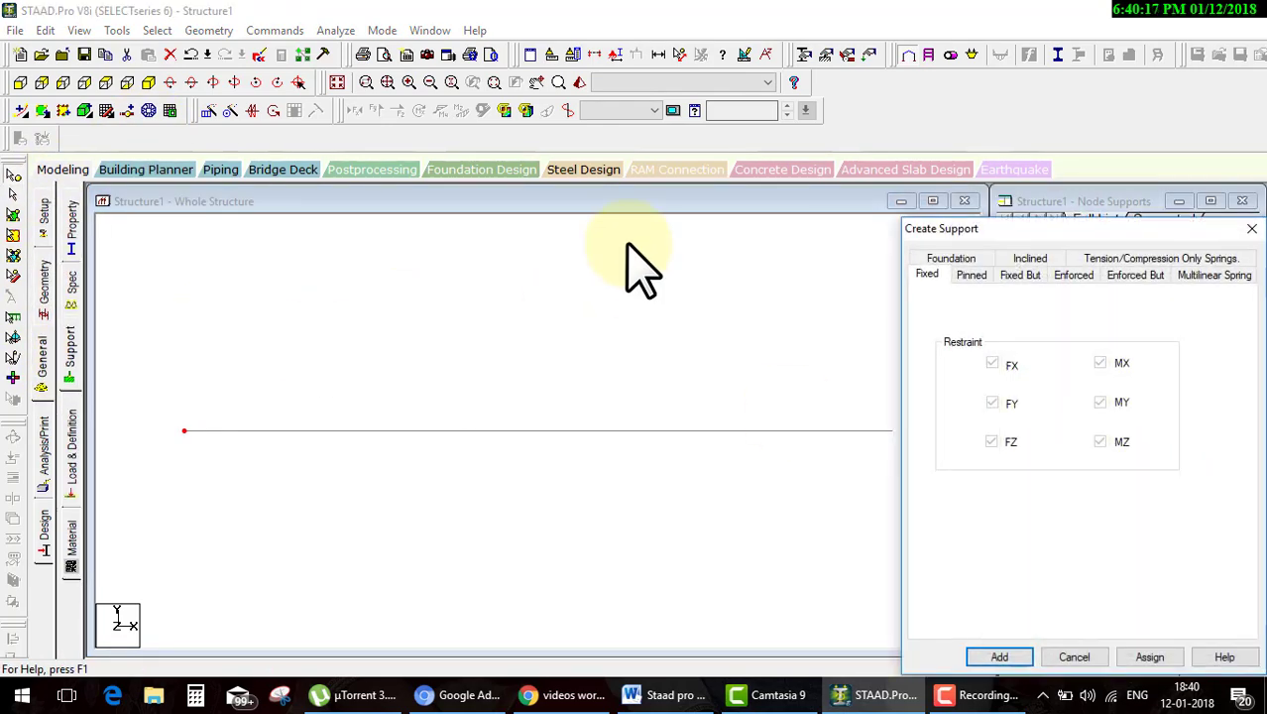
left_click(989, 654)
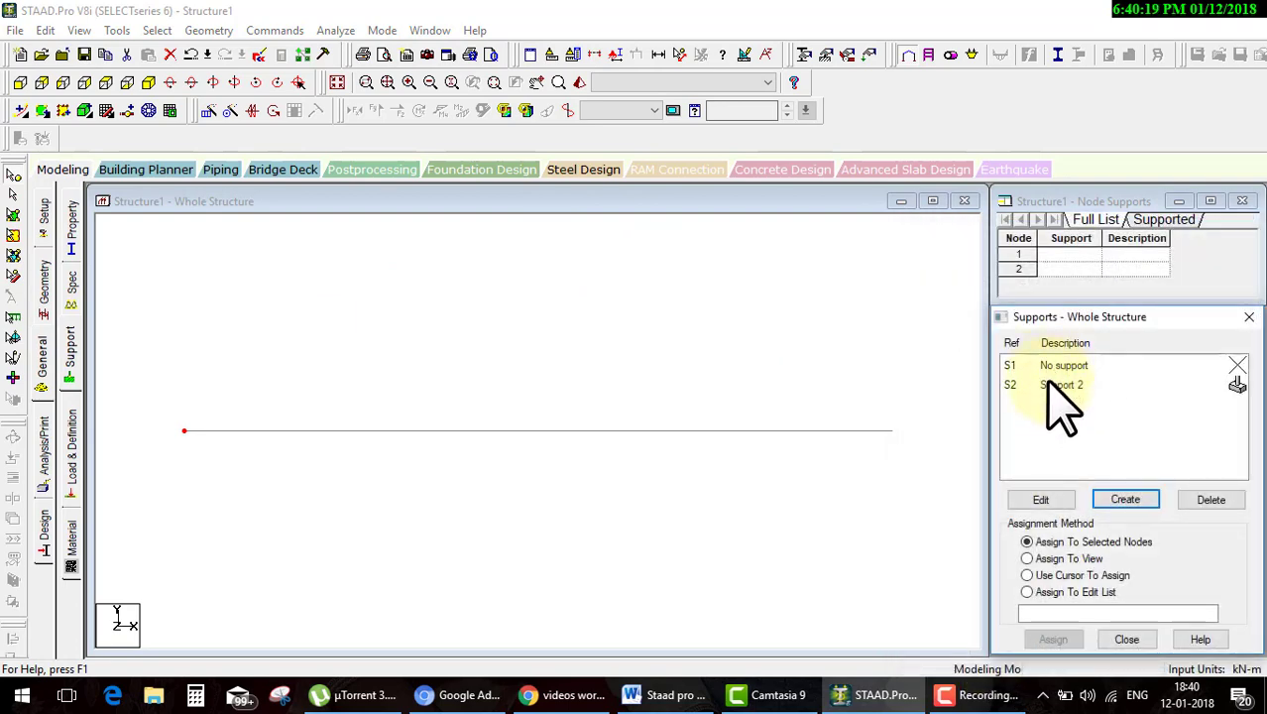
left_click(1058, 385)
left_click_drag(174, 405, 948, 523)
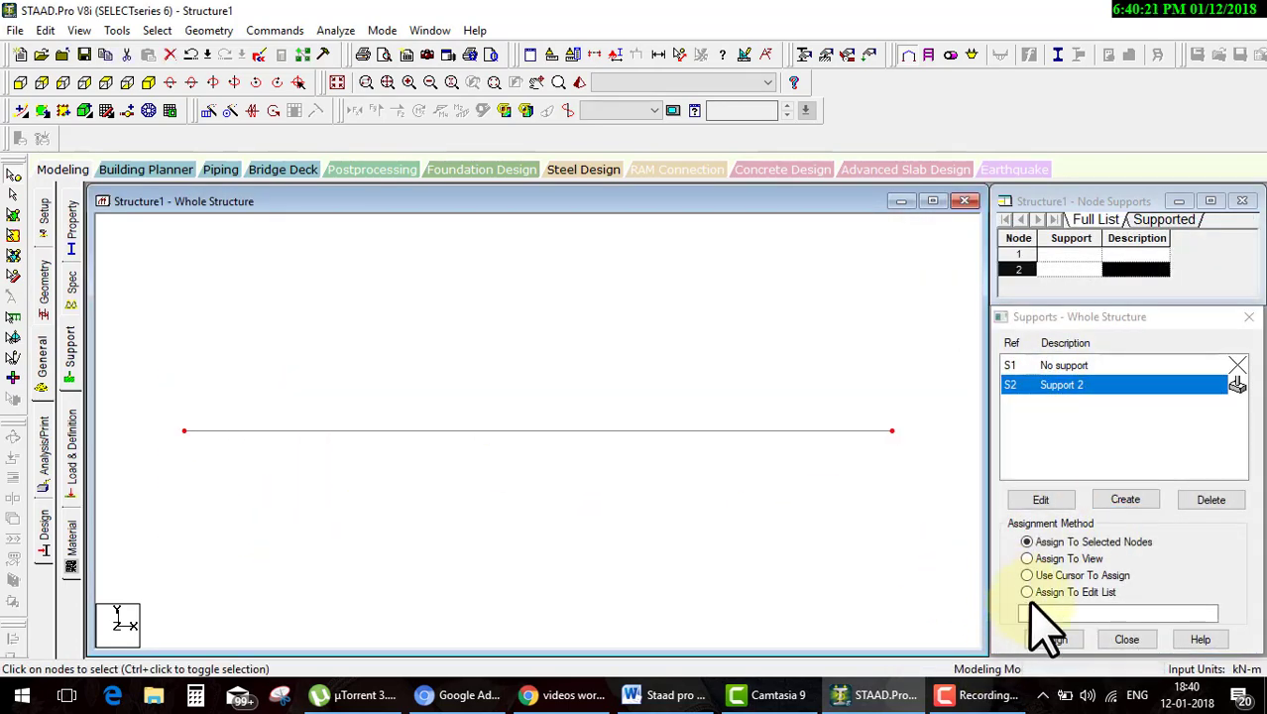
left_click(1052, 638)
left_click(1117, 529)
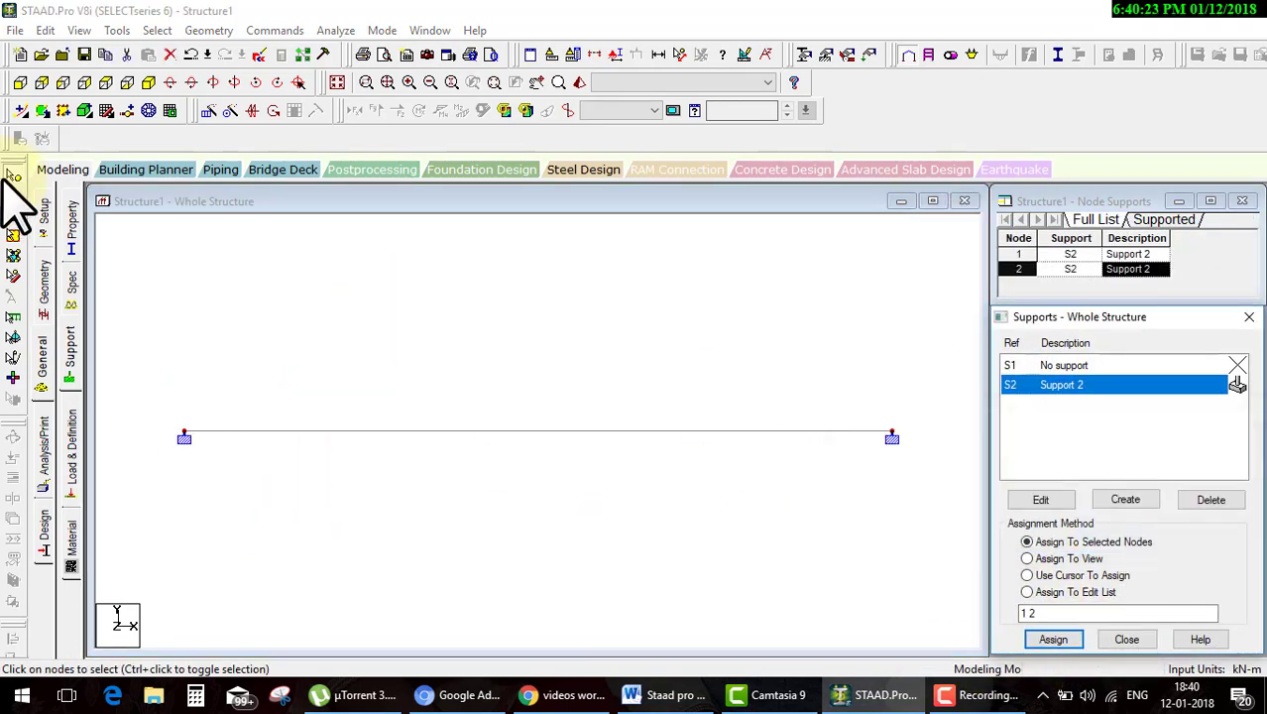
Define a 0.3 x 0.3 m concrete rectangular section and assign it to the beam
left_click(44, 292)
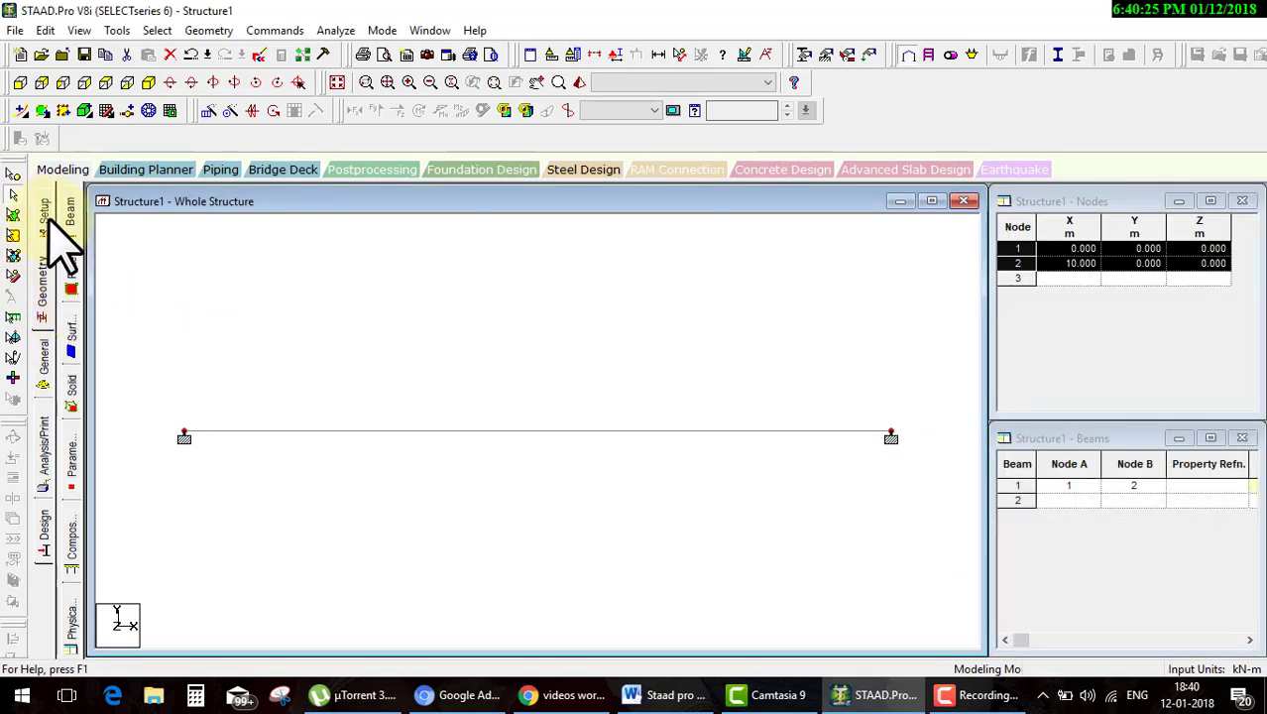
left_click(42, 348)
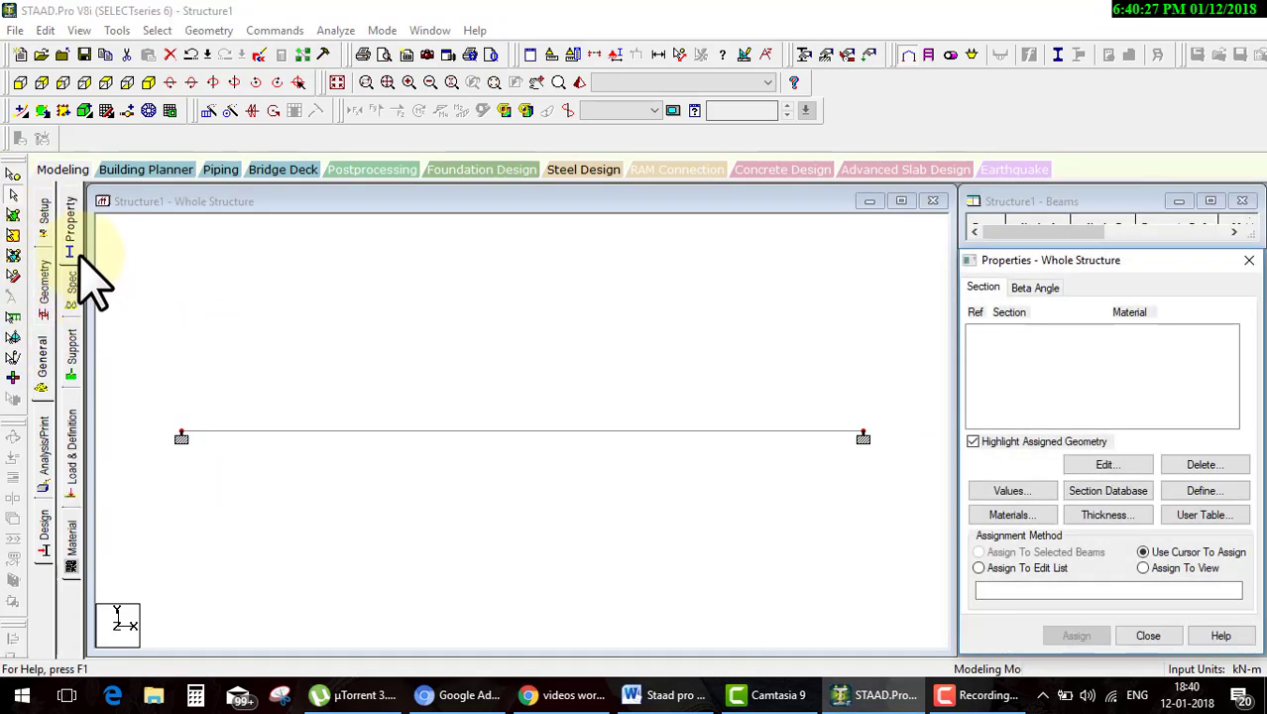
left_click(1204, 491)
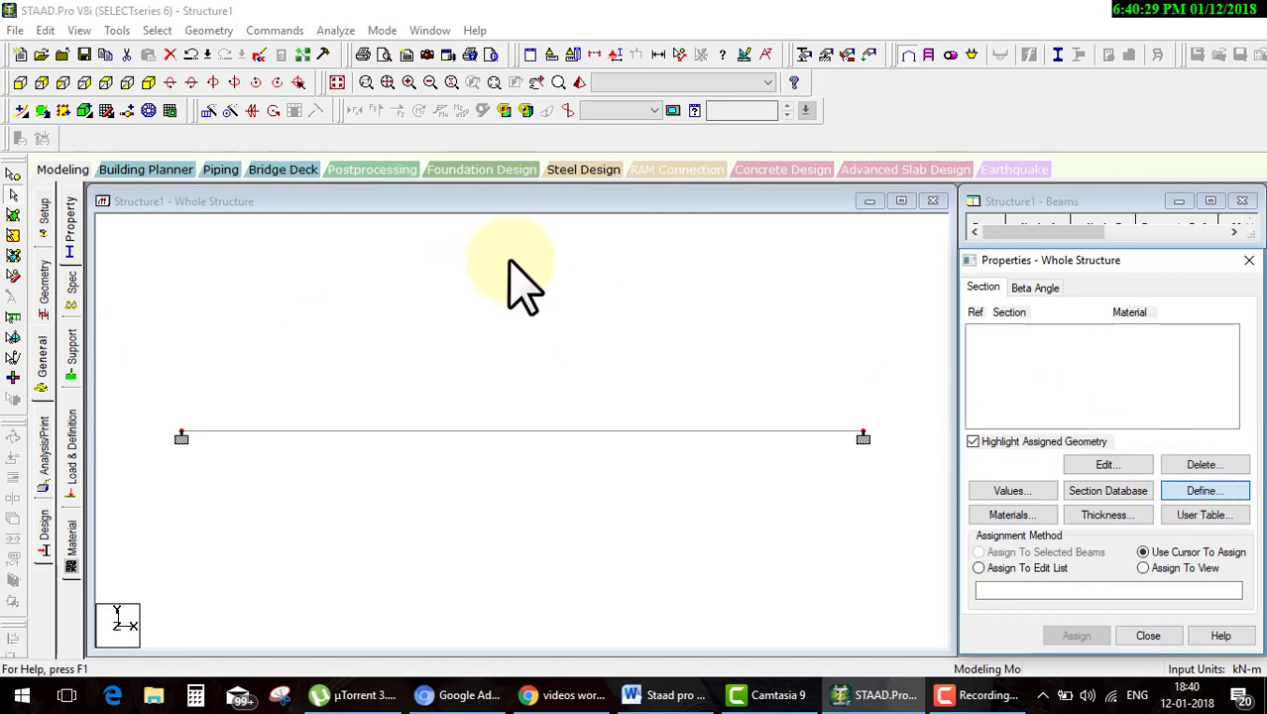
left_click(369, 200)
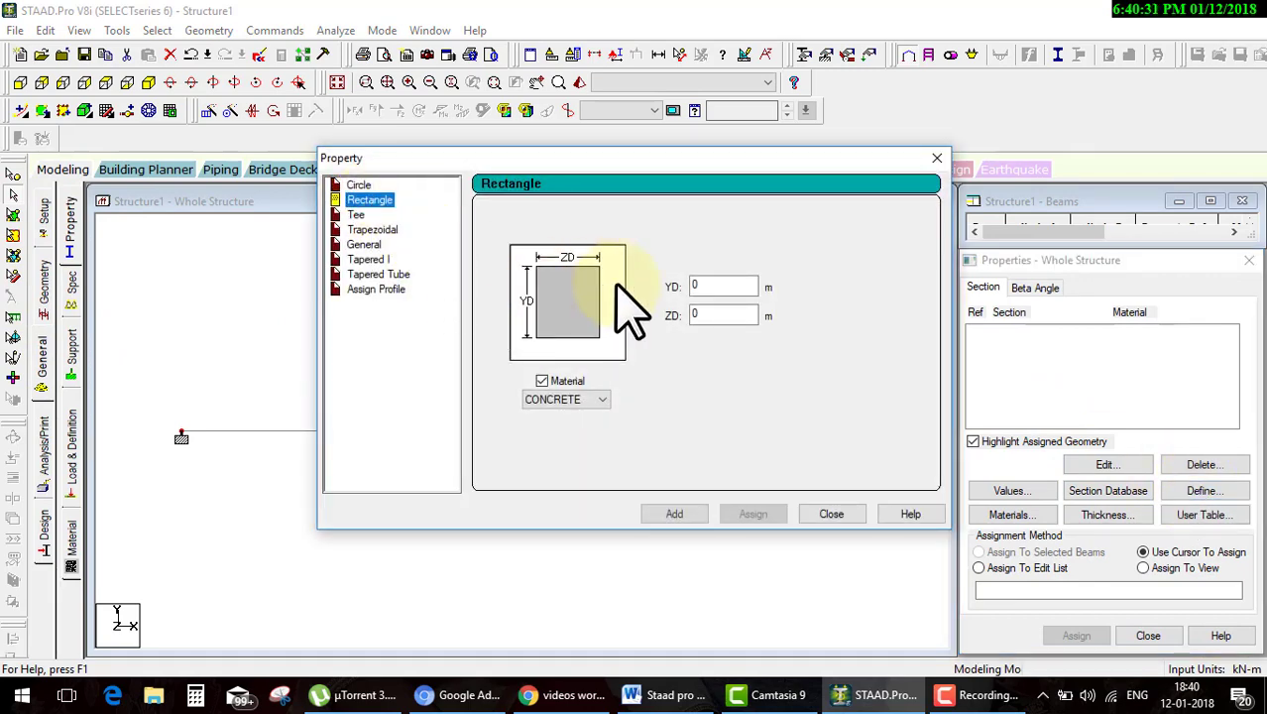
type("0.3")
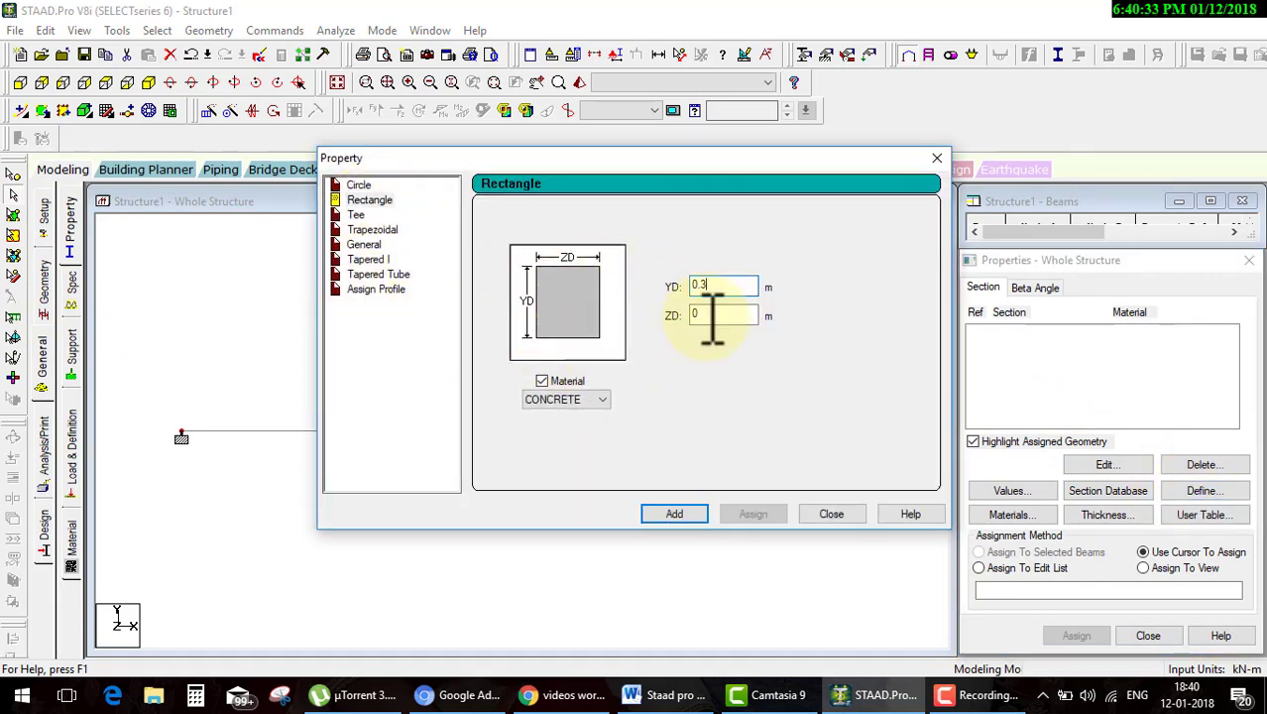
key("Tab")
type("3")
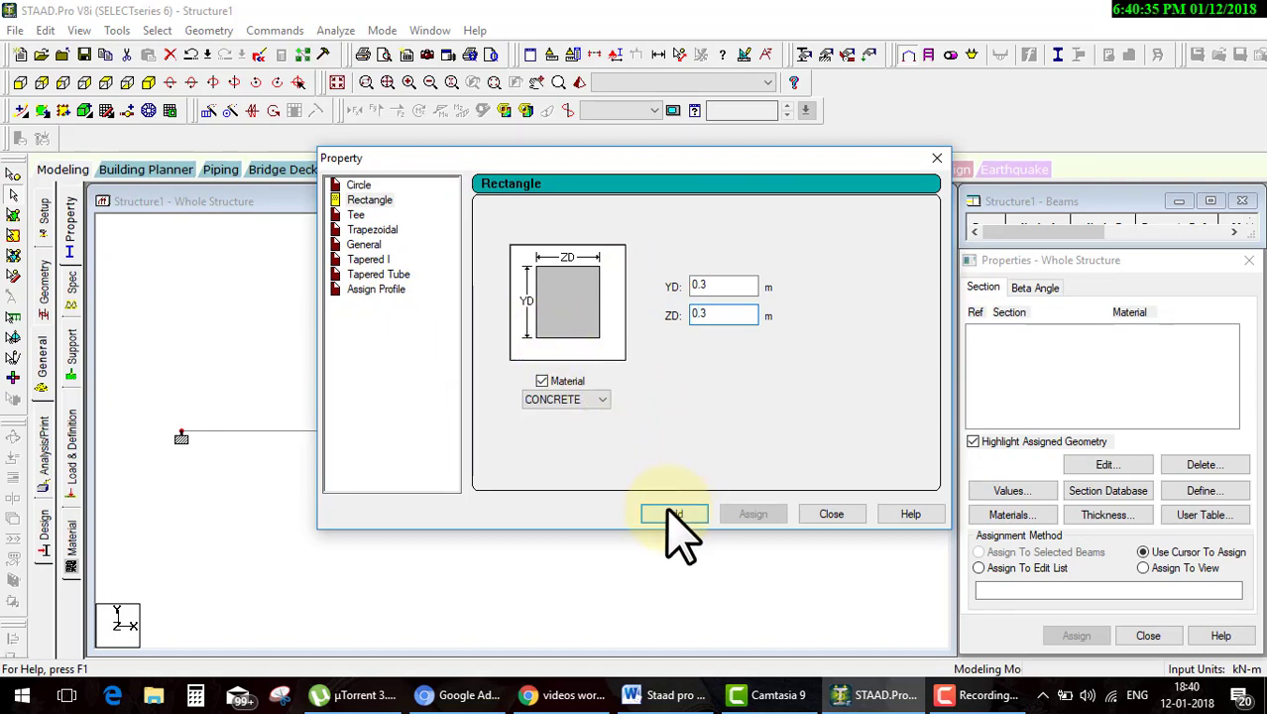
left_click(674, 513)
left_click(830, 513)
left_click(1143, 567)
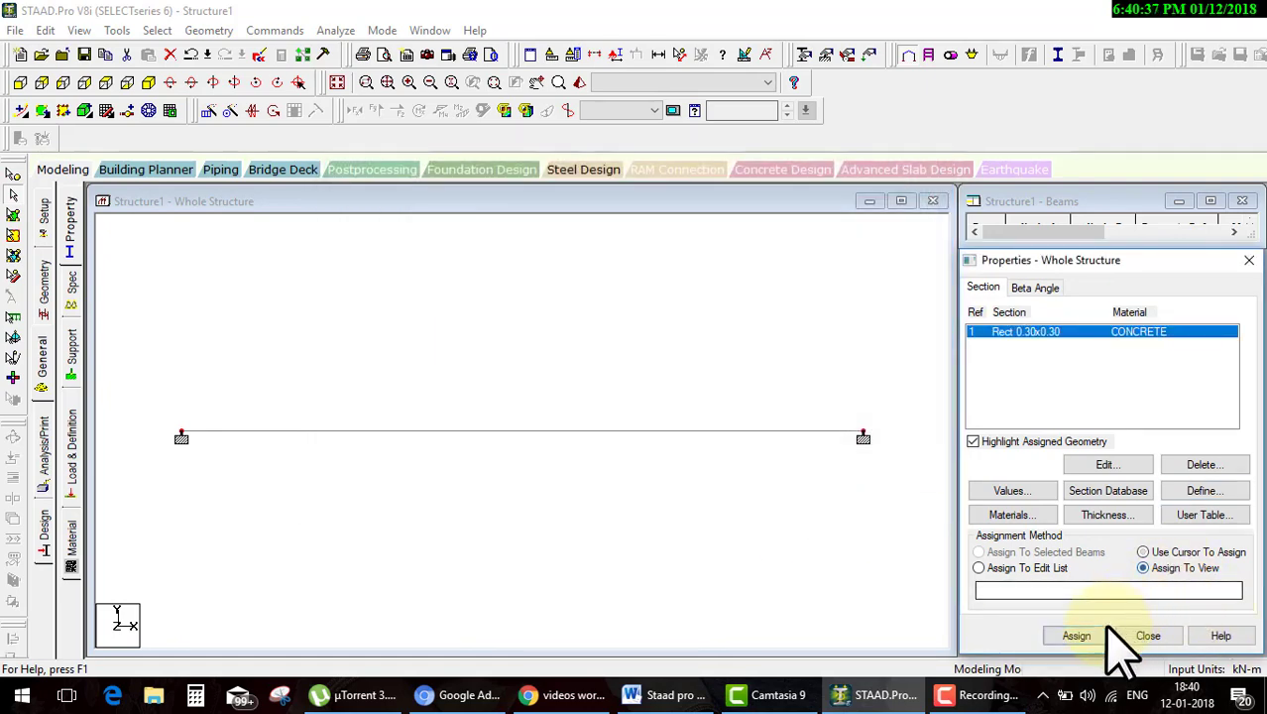
left_click(1080, 635)
left_click(1117, 502)
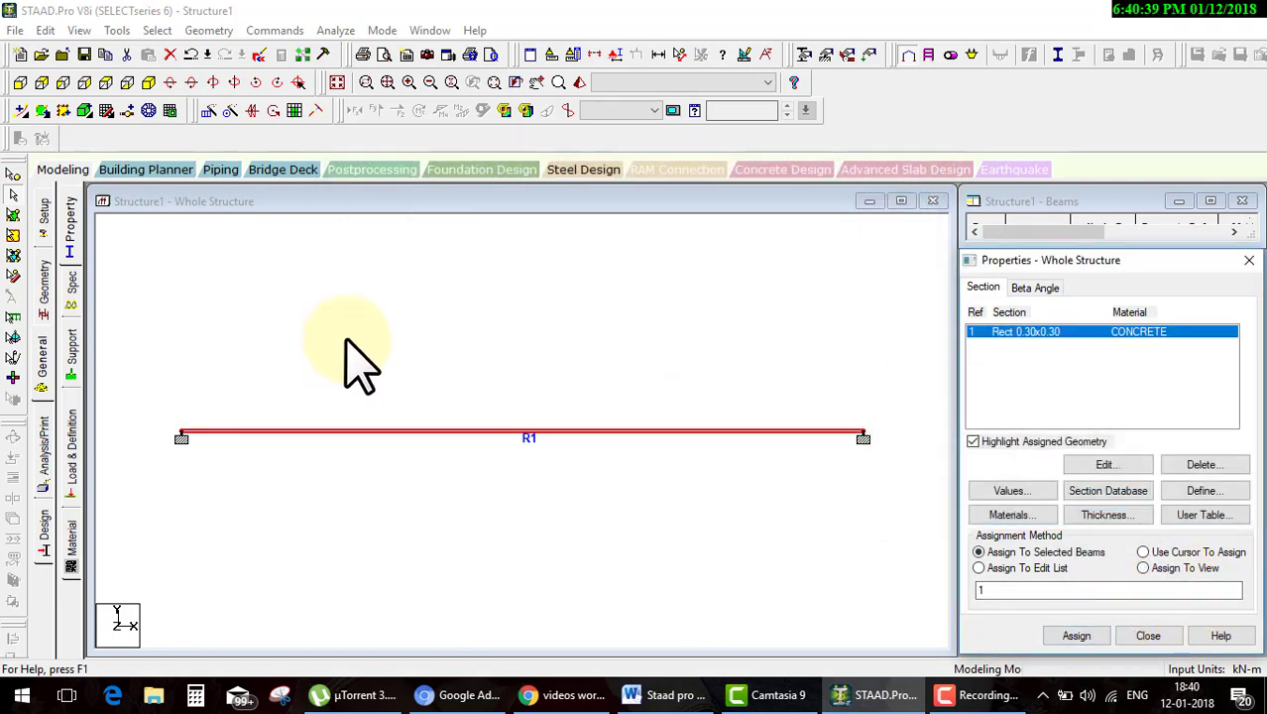
Create a Dead primary load case titled dl
left_click(78, 426)
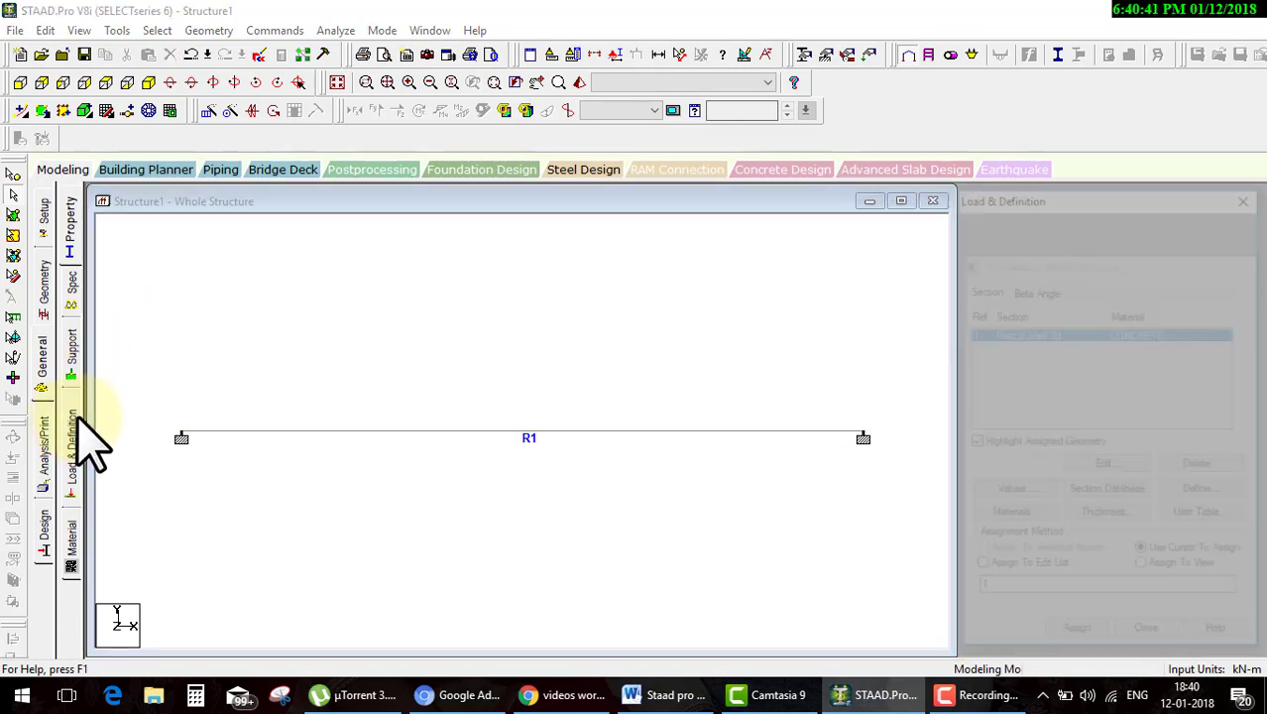
left_click(1056, 232)
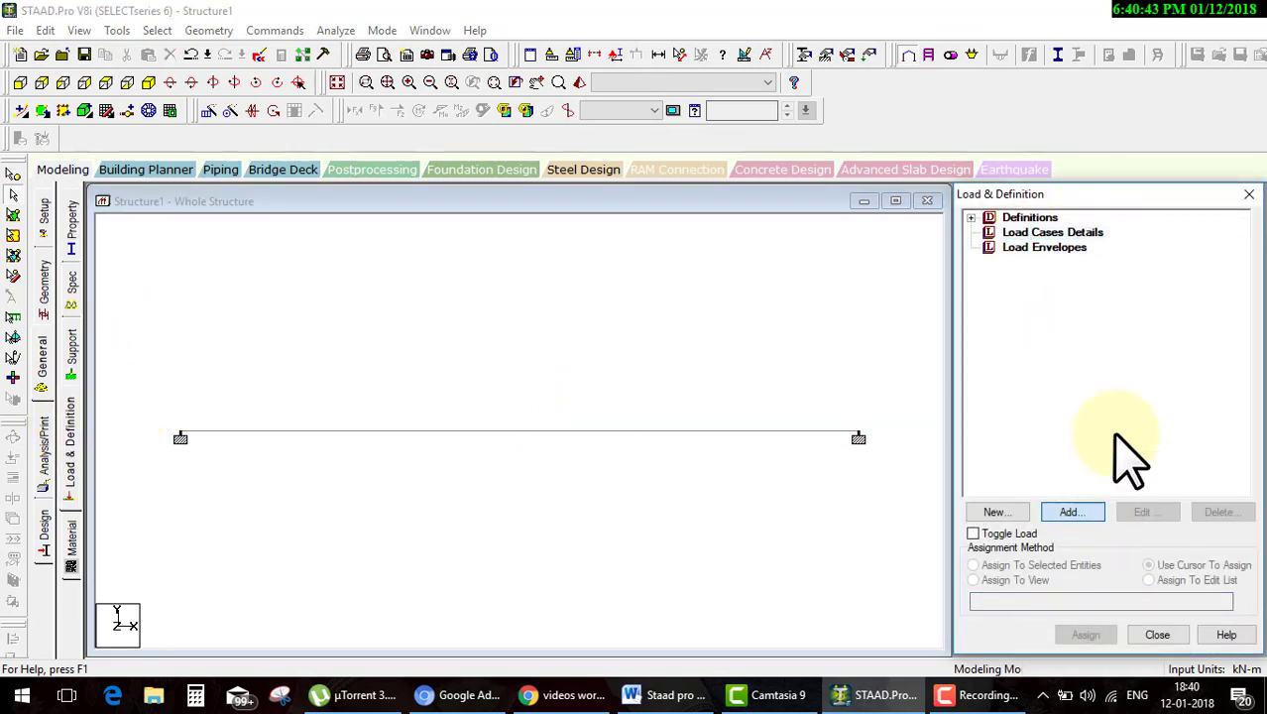
left_click(1072, 511)
left_click(676, 244)
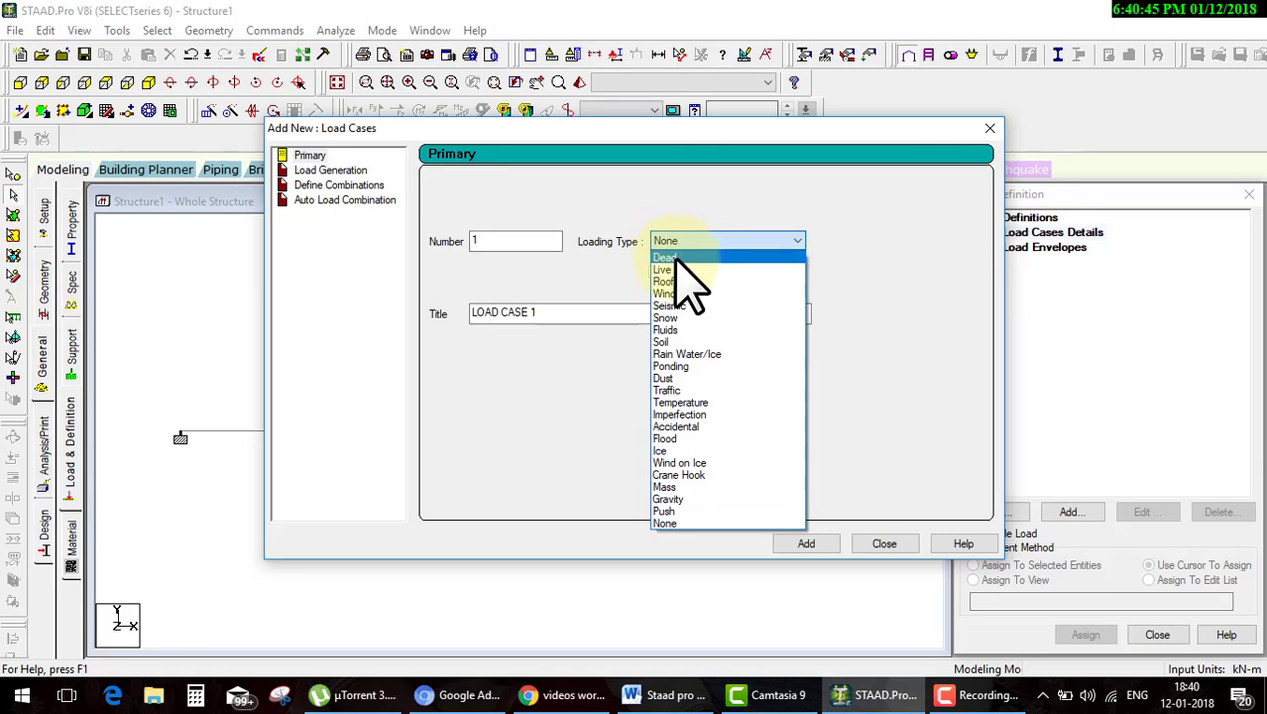
left_click(675, 258)
left_click_drag(533, 314, 359, 283)
type("d")
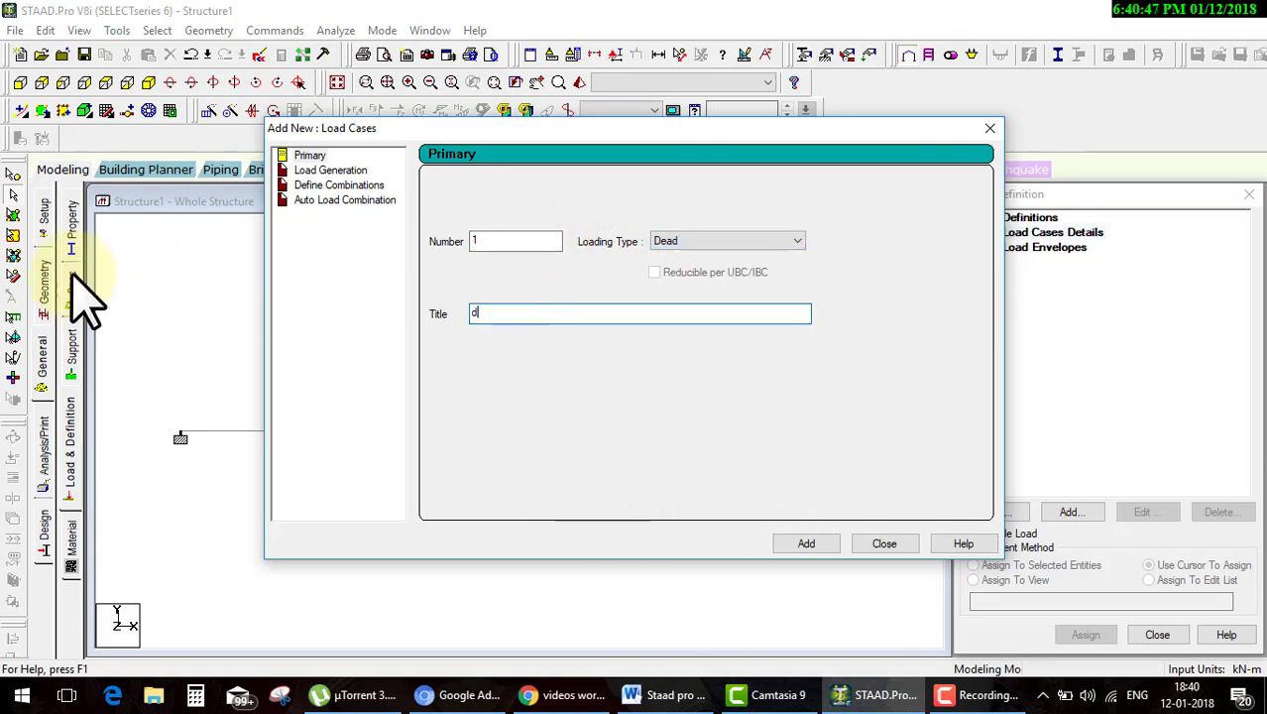
type("l")
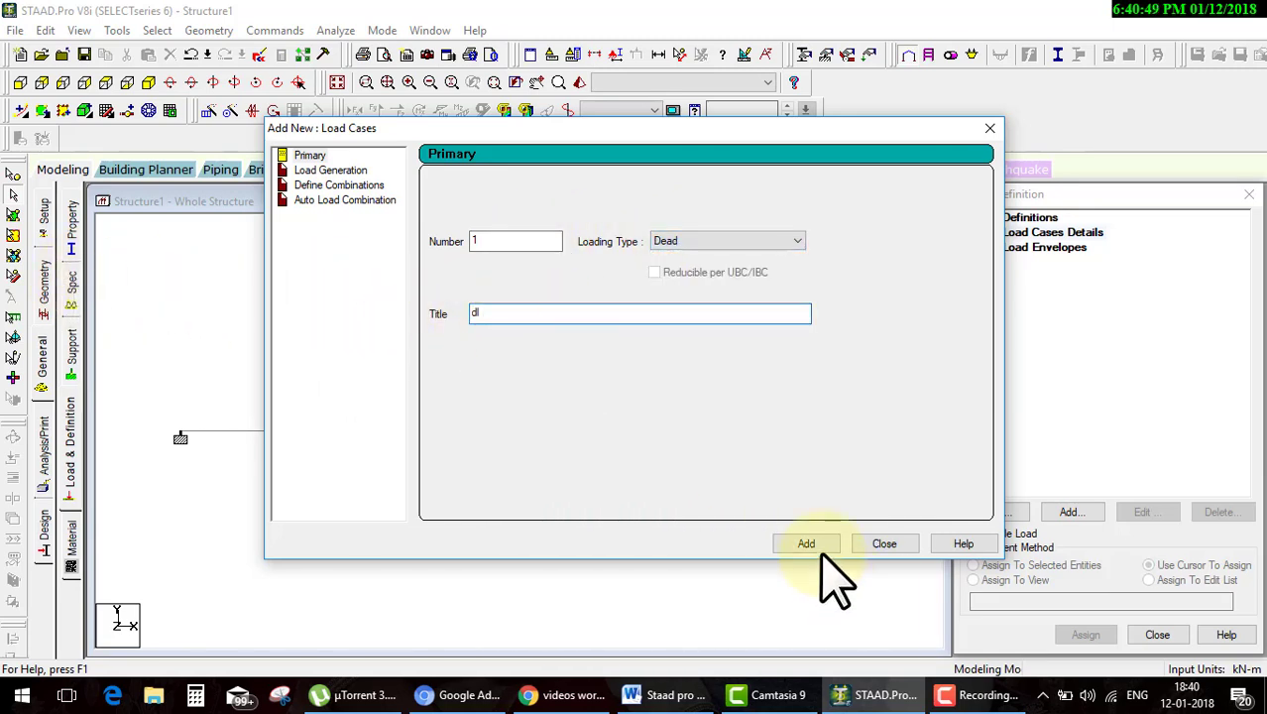
left_click(821, 549)
left_click(882, 543)
Add selfweight Y -1 to case dl and assign it to the whole beam
left_click(1031, 246)
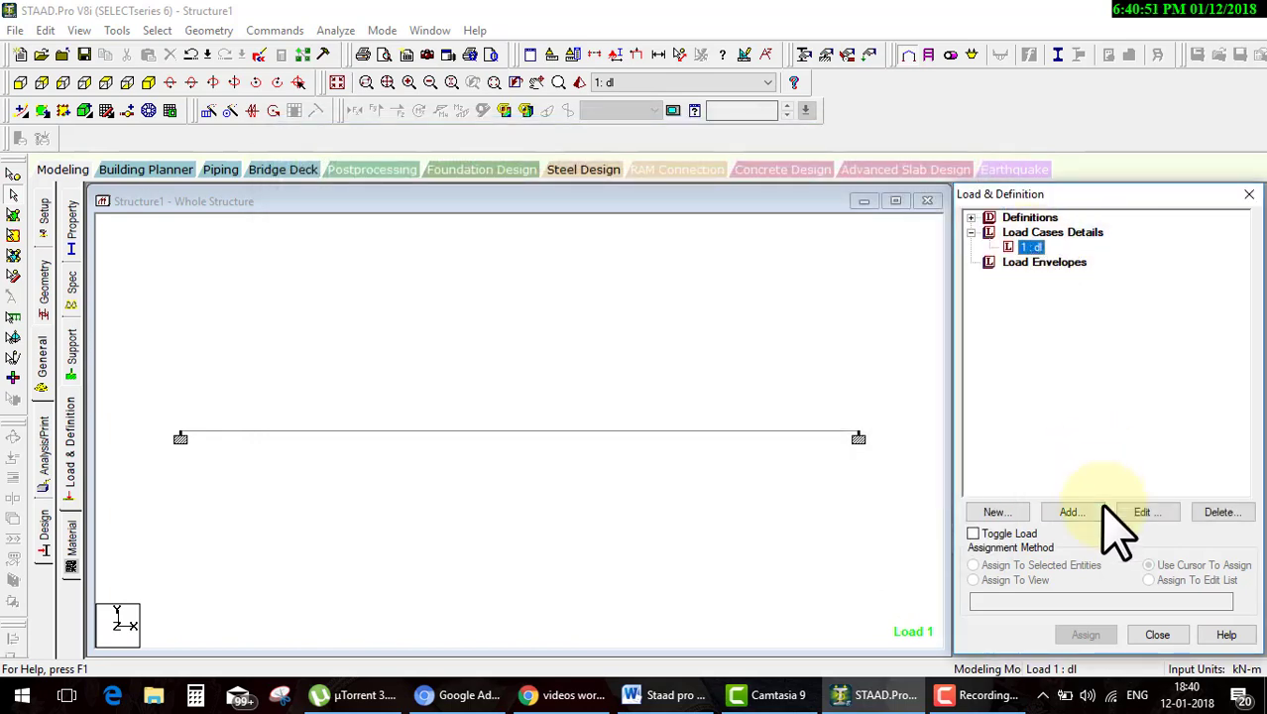
left_click(1072, 511)
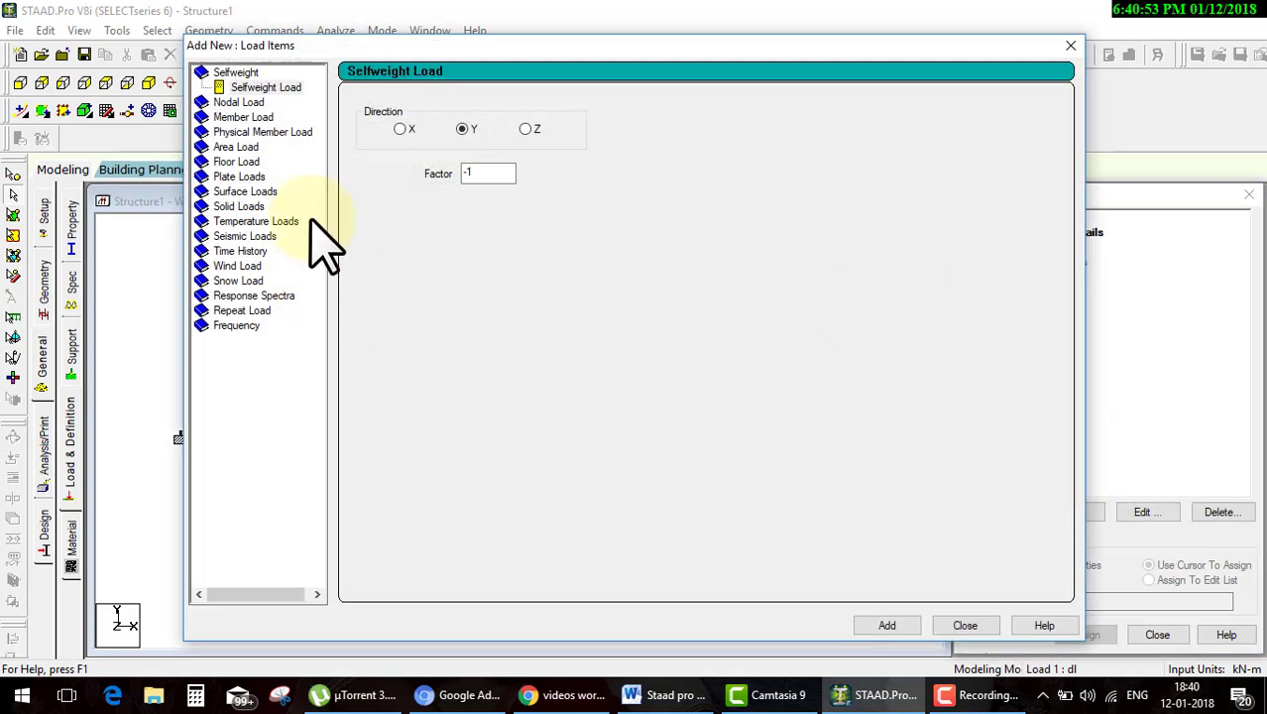
left_click(886, 625)
left_click(966, 625)
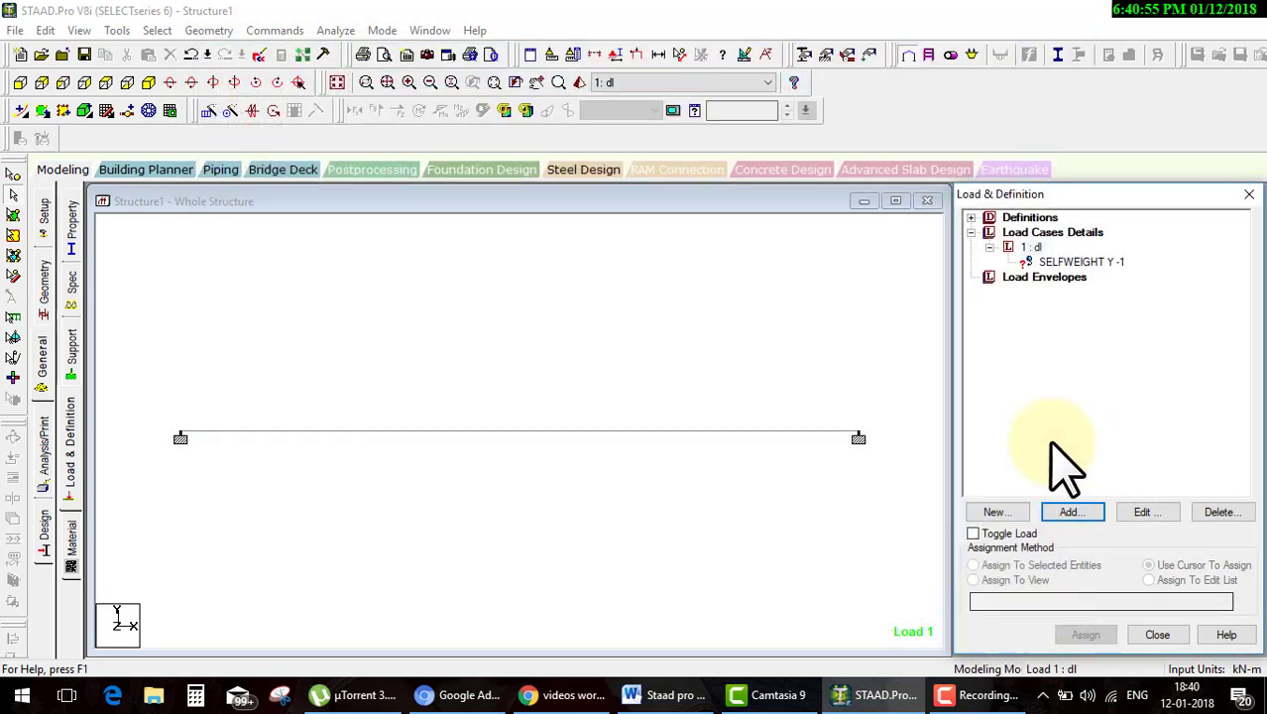
left_click(1081, 261)
left_click(1014, 580)
left_click(1085, 635)
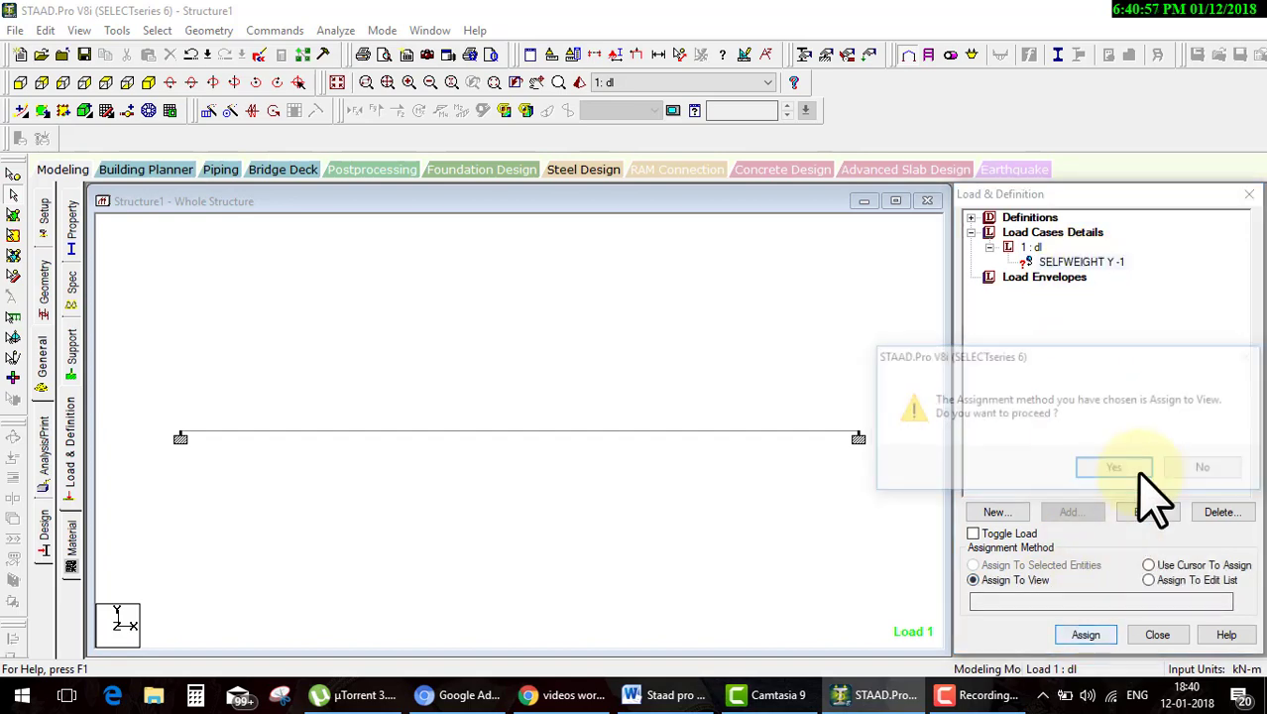
key("Return")
left_click(43, 476)
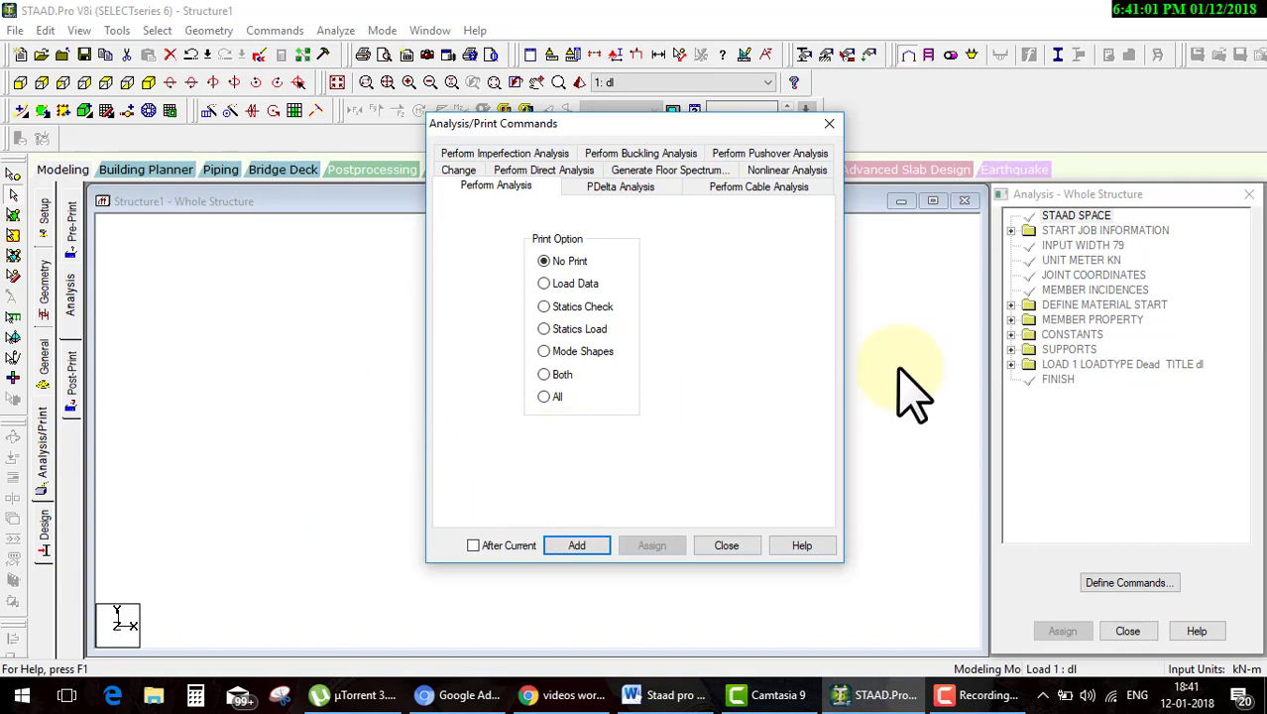
Add a Perform Analysis command with Print All results
left_click(544, 397)
left_click(575, 545)
left_click(726, 545)
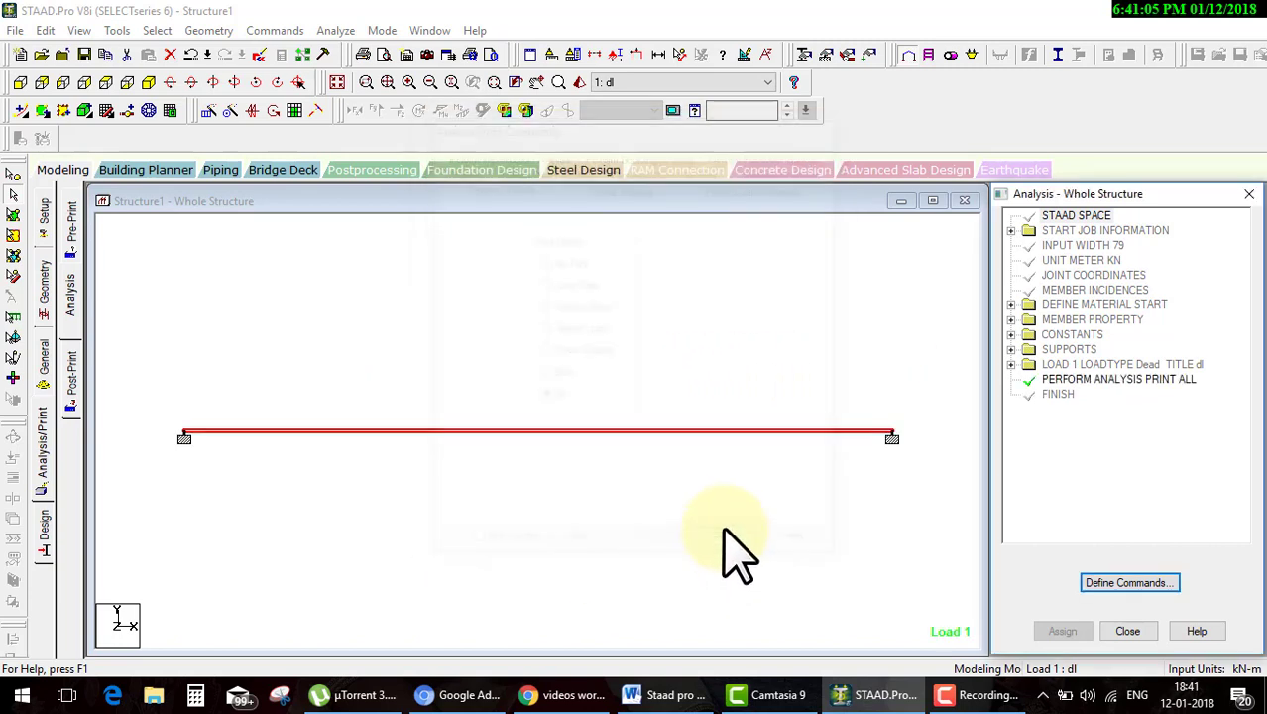
Save and run the analysis, then return to the Load & Definition page
left_click(336, 31)
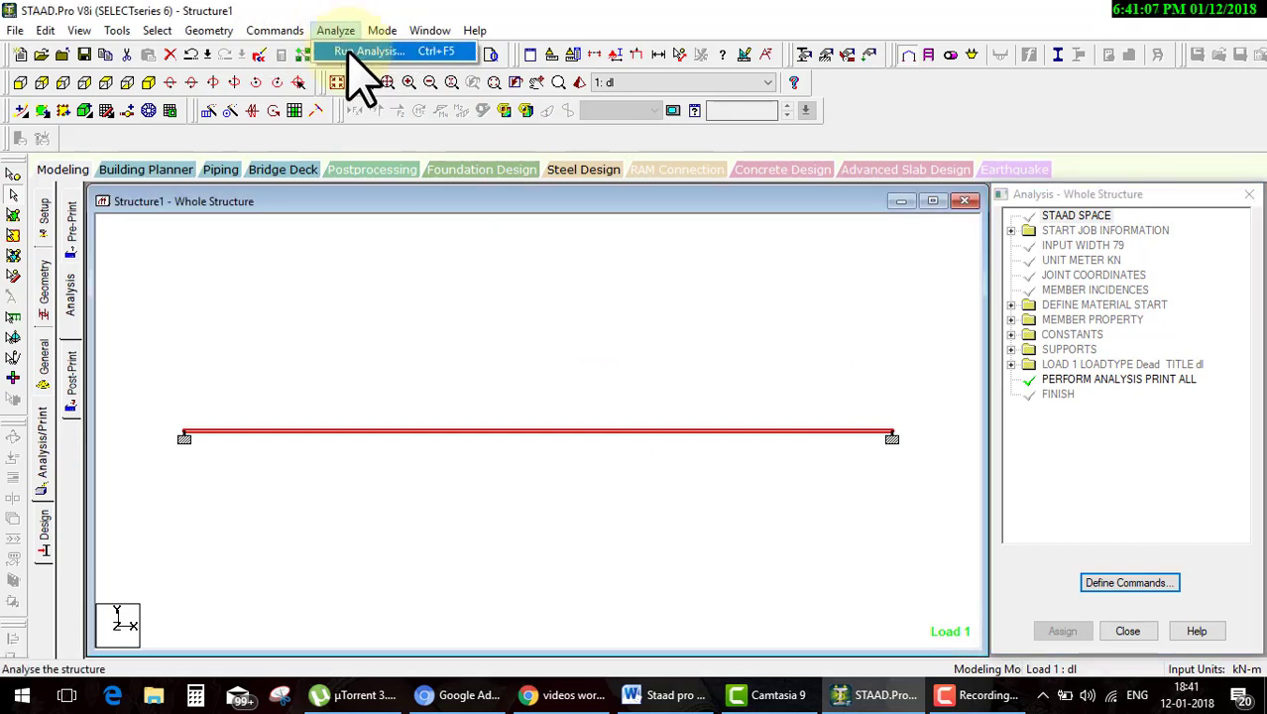
left_click(355, 52)
left_click(535, 371)
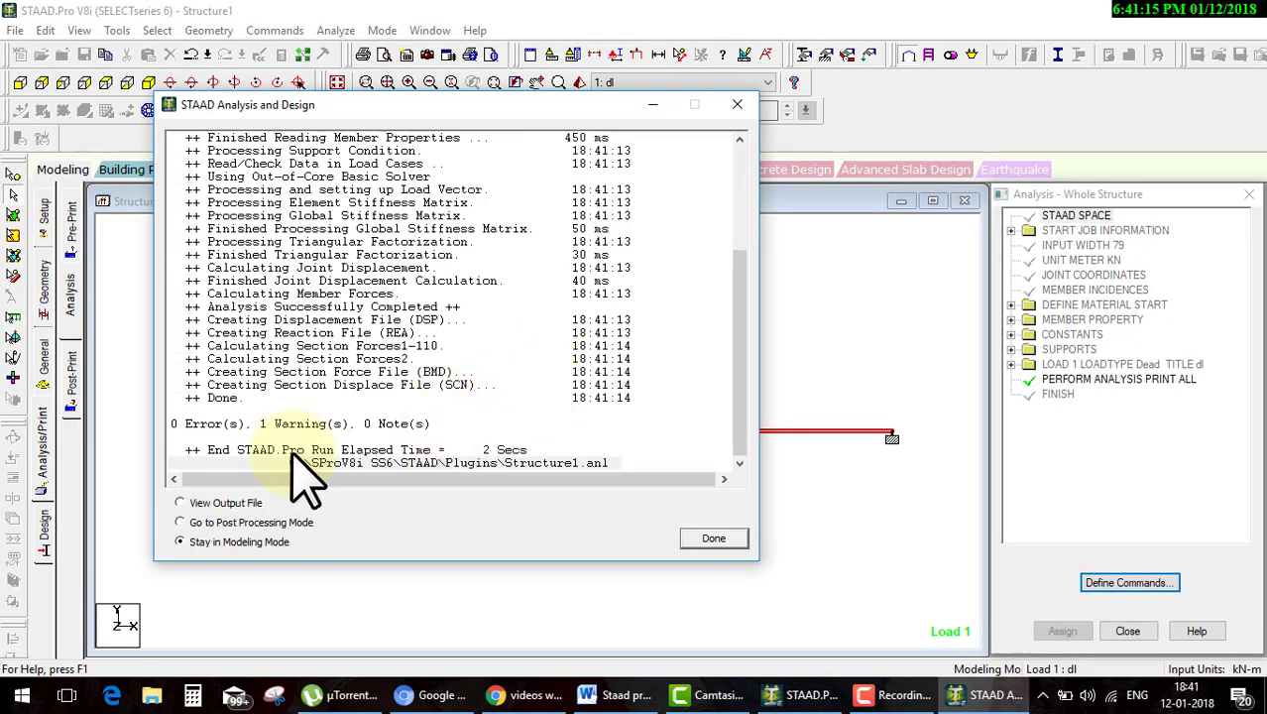
left_click(742, 551)
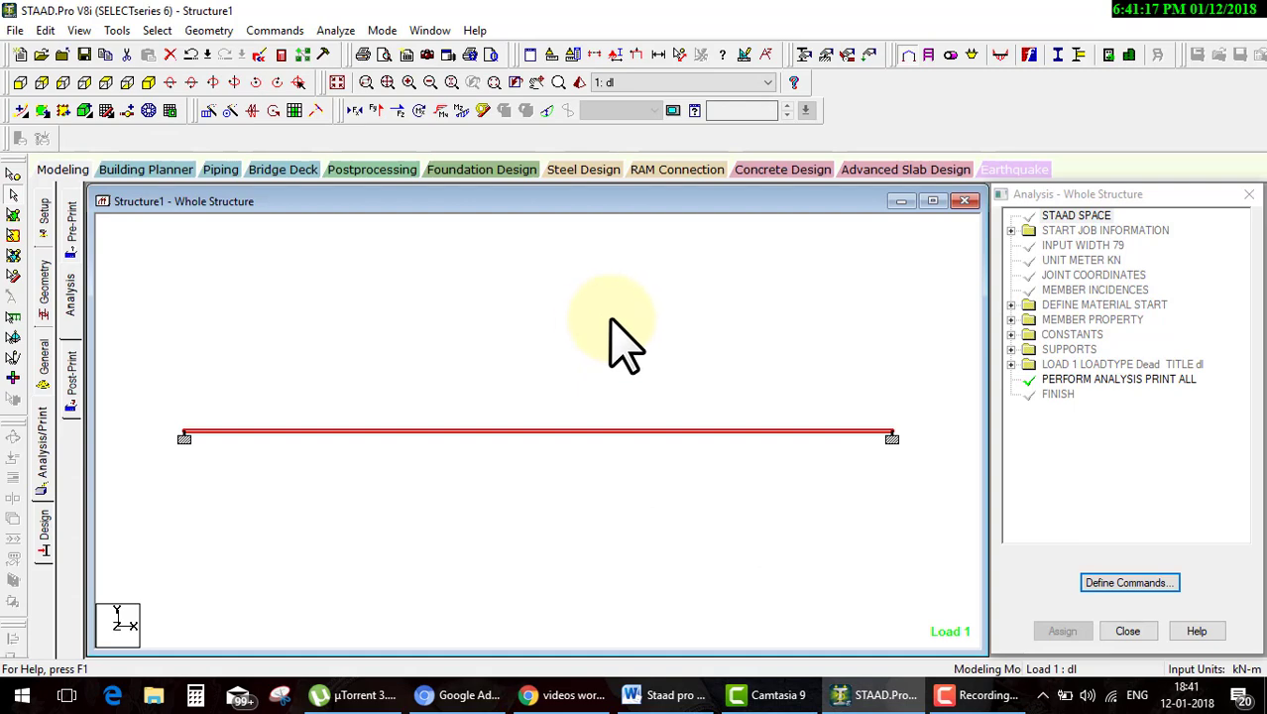
left_click(610, 342)
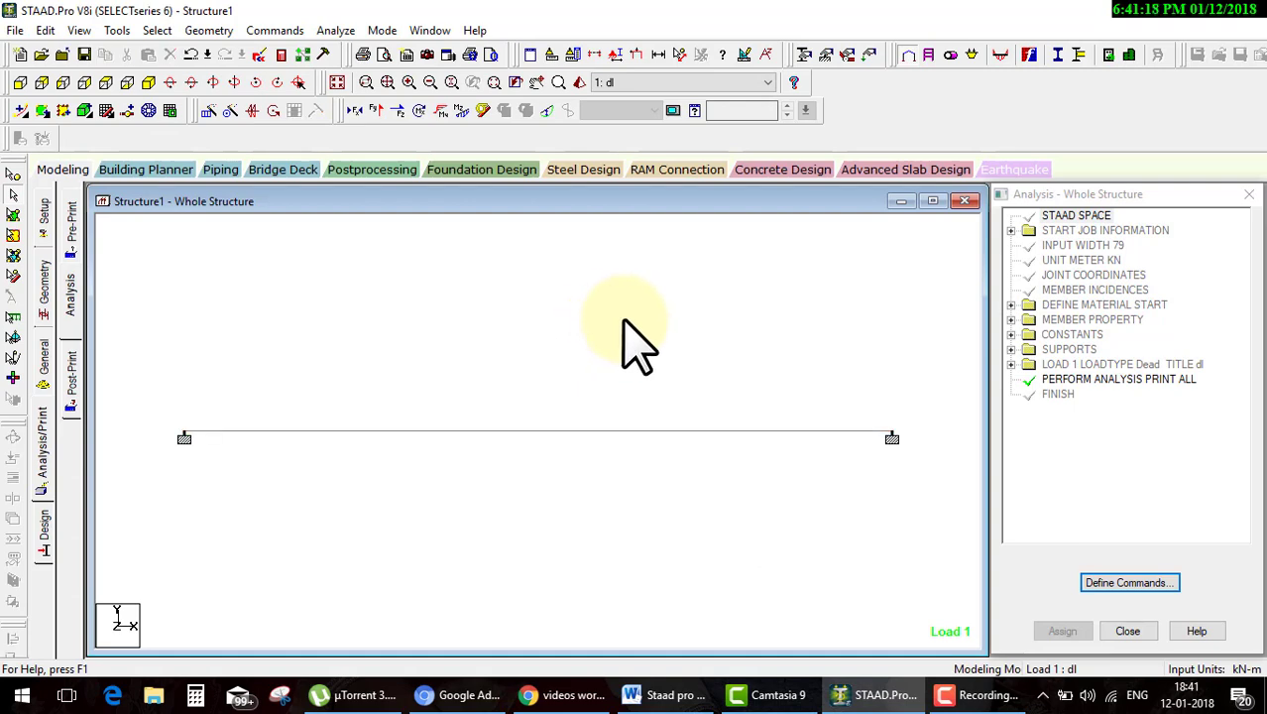
left_click(41, 367)
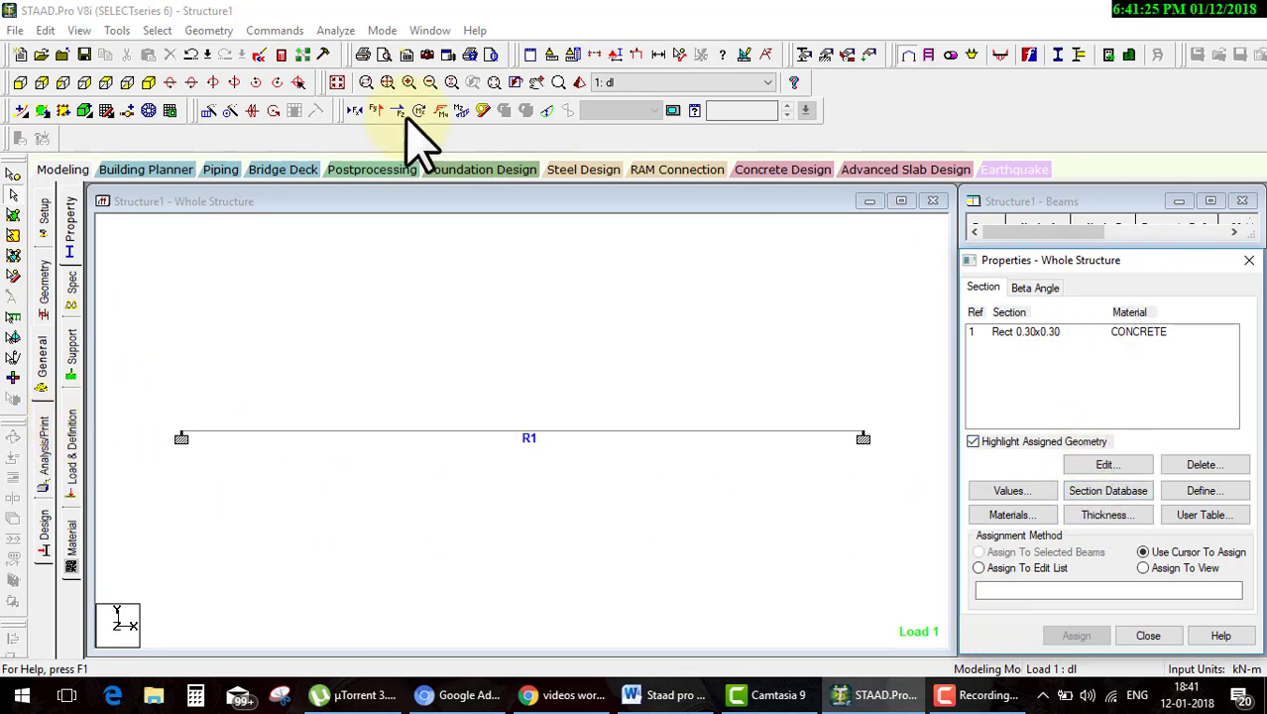
left_click(72, 446)
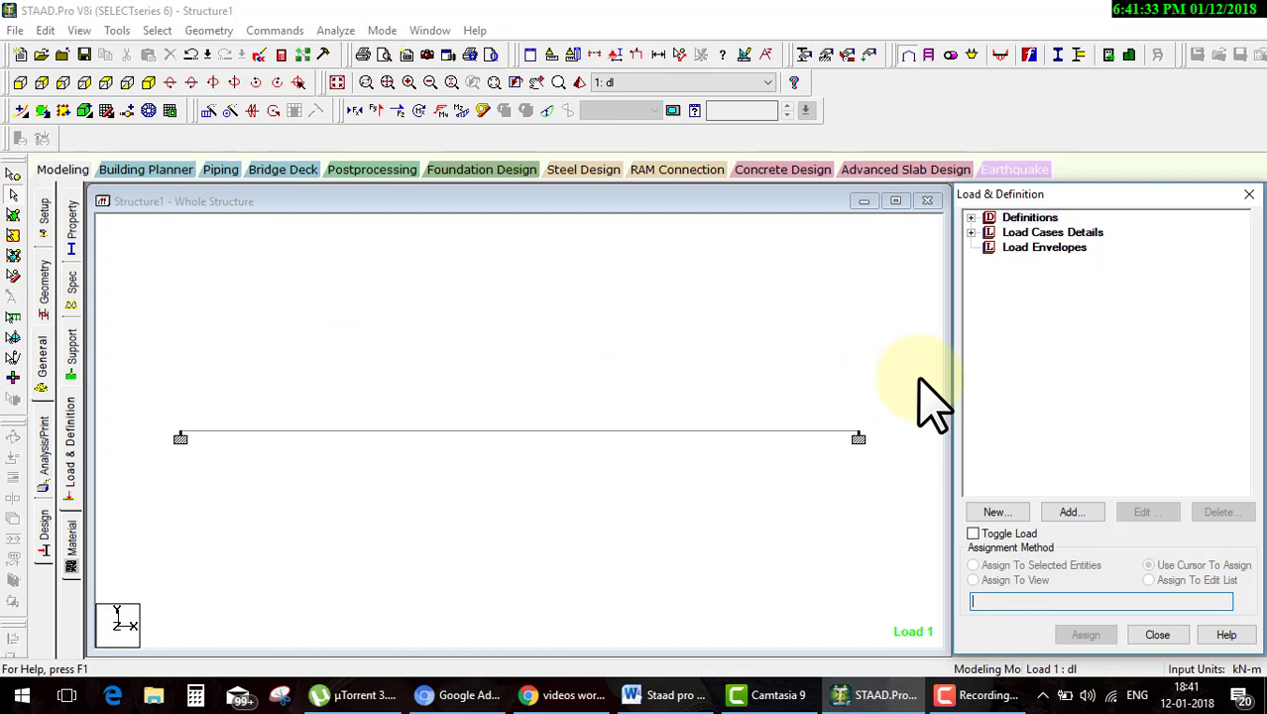
Expand the load Definitions and add a new Vehicle Definition of type 1
left_click(972, 218)
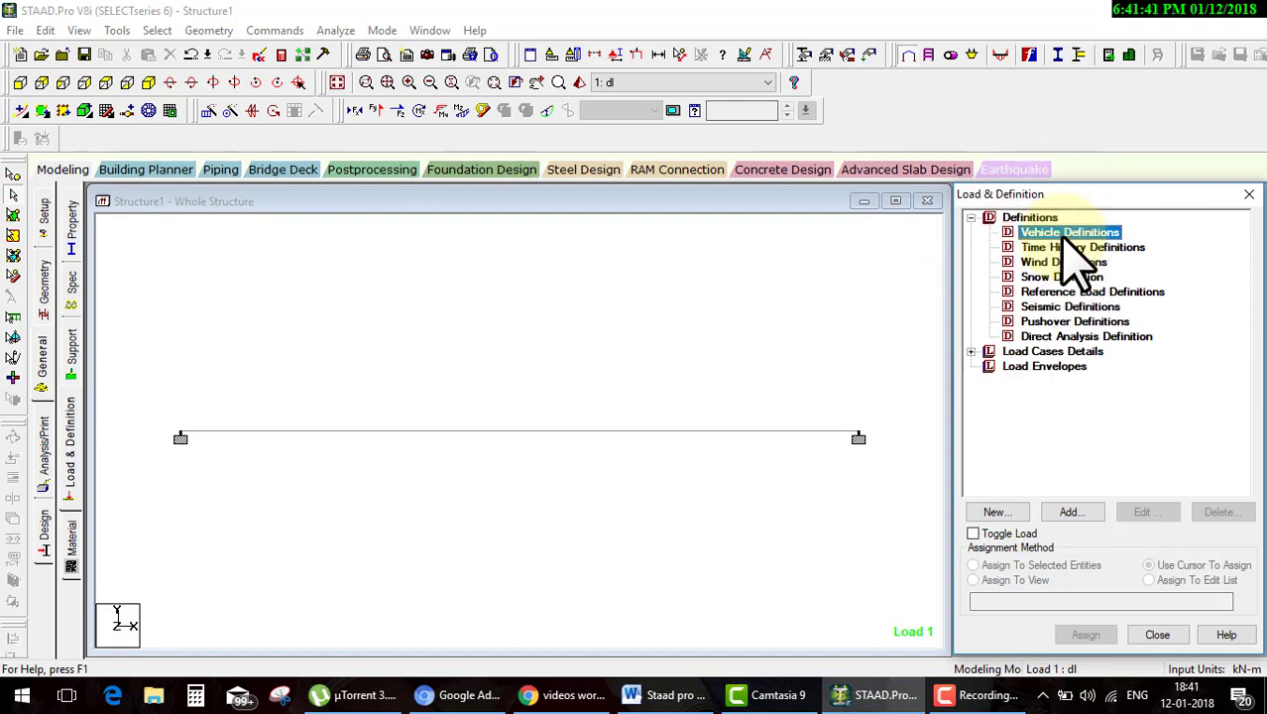
left_click(1081, 496)
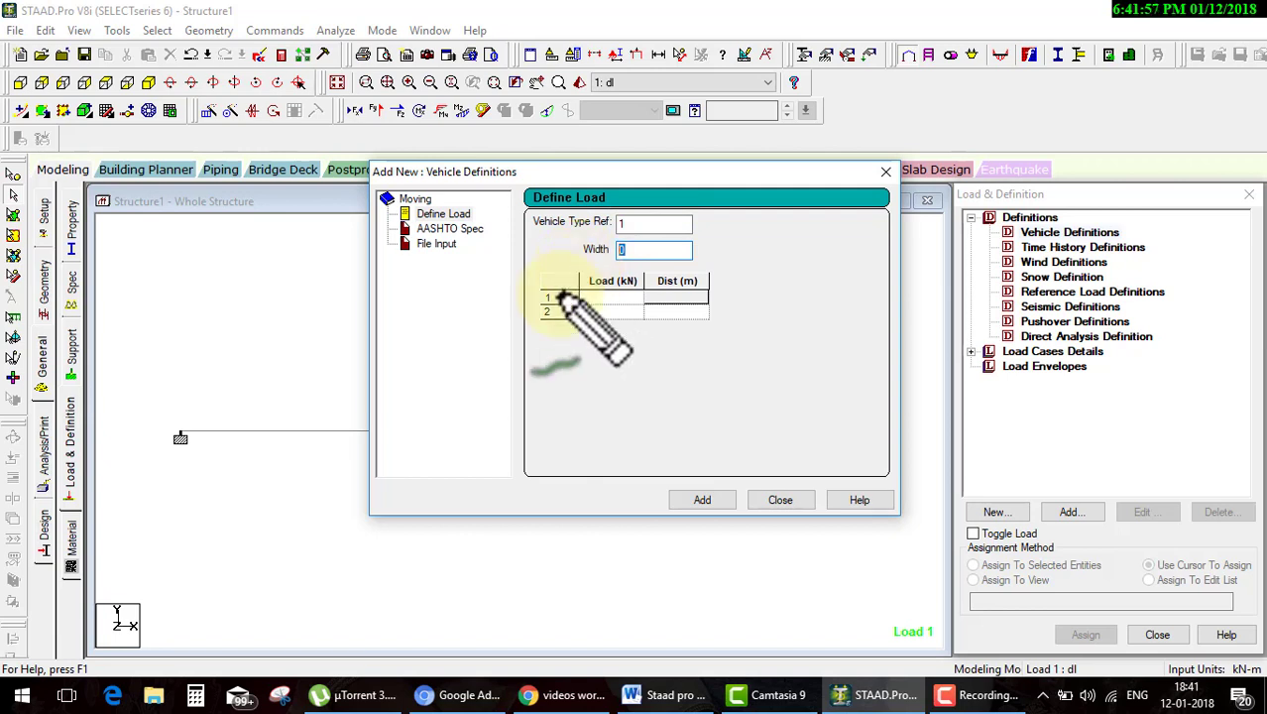
Mark up the vehicle definition dialog with pen annotations, then clear them
mouse_move(570, 345)
left_mouse_down()
mouse_move(582, 426)
mouse_move(599, 400)
left_mouse_up()
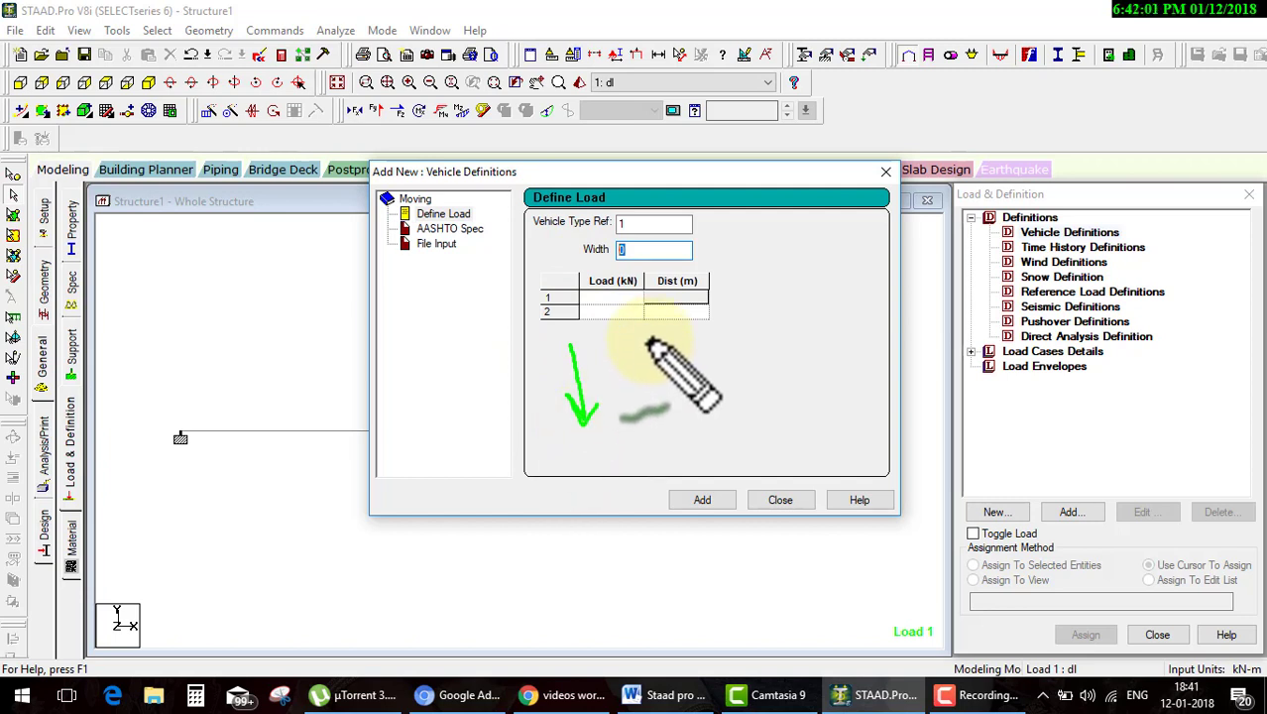
left_click_drag(649, 337, 653, 407)
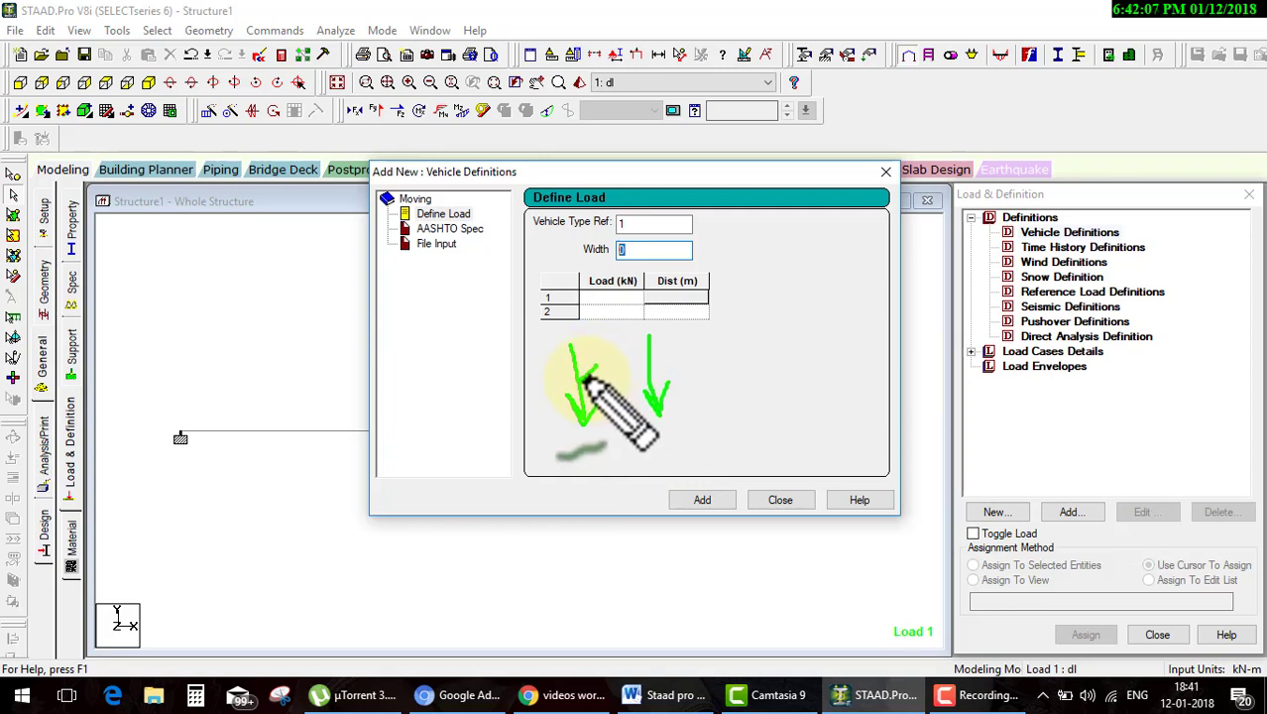
left_click_drag(593, 383, 634, 372)
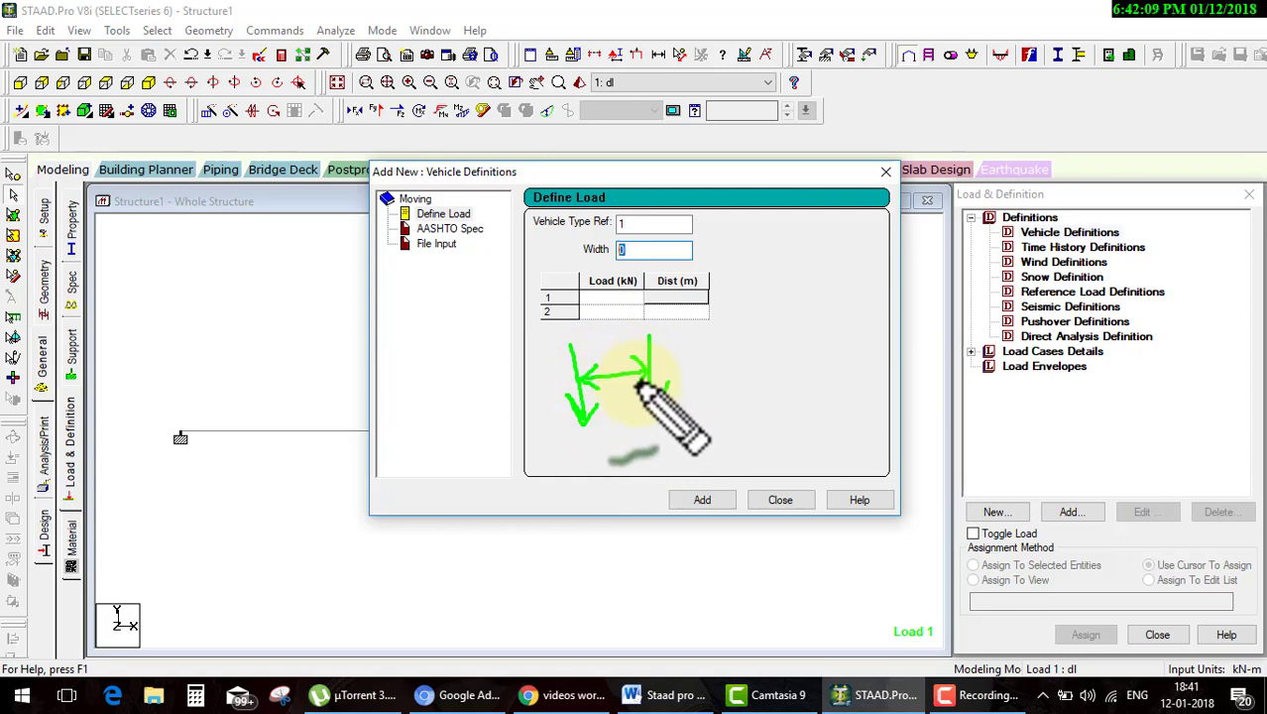
left_click_drag(597, 368, 626, 334)
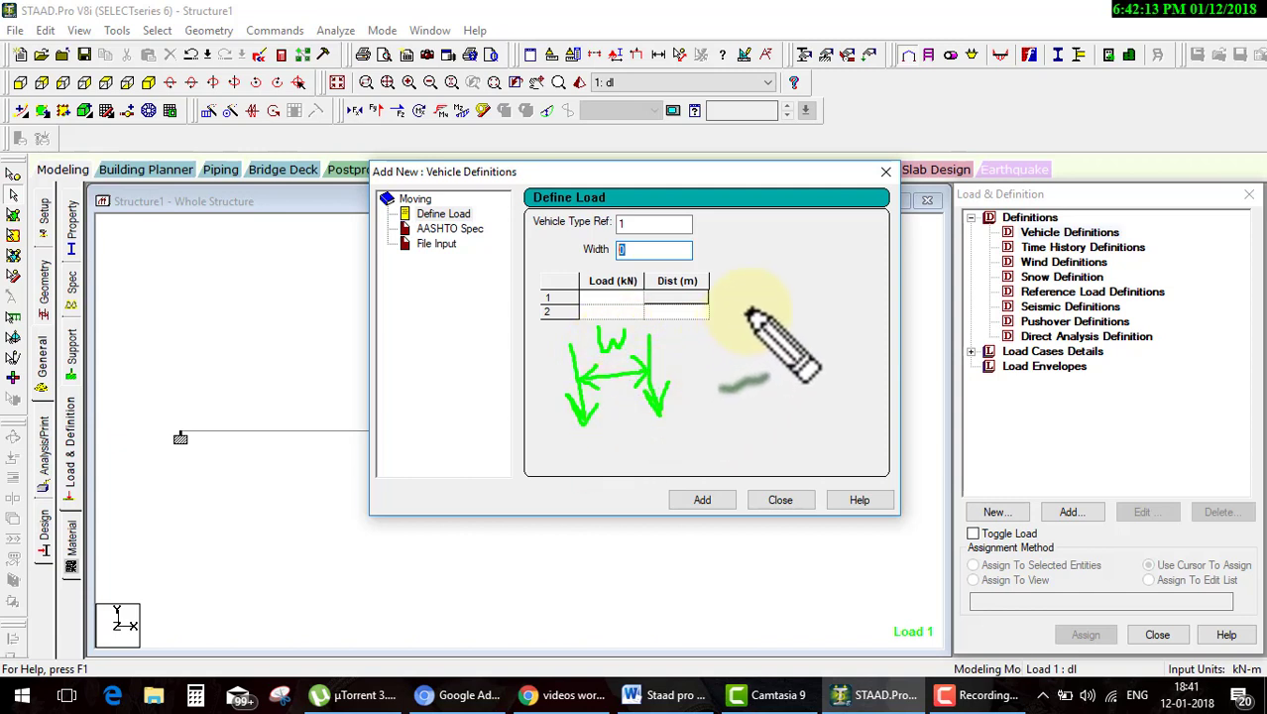
mouse_move(756, 252)
left_mouse_down()
mouse_move(758, 308)
mouse_move(858, 310)
left_mouse_up()
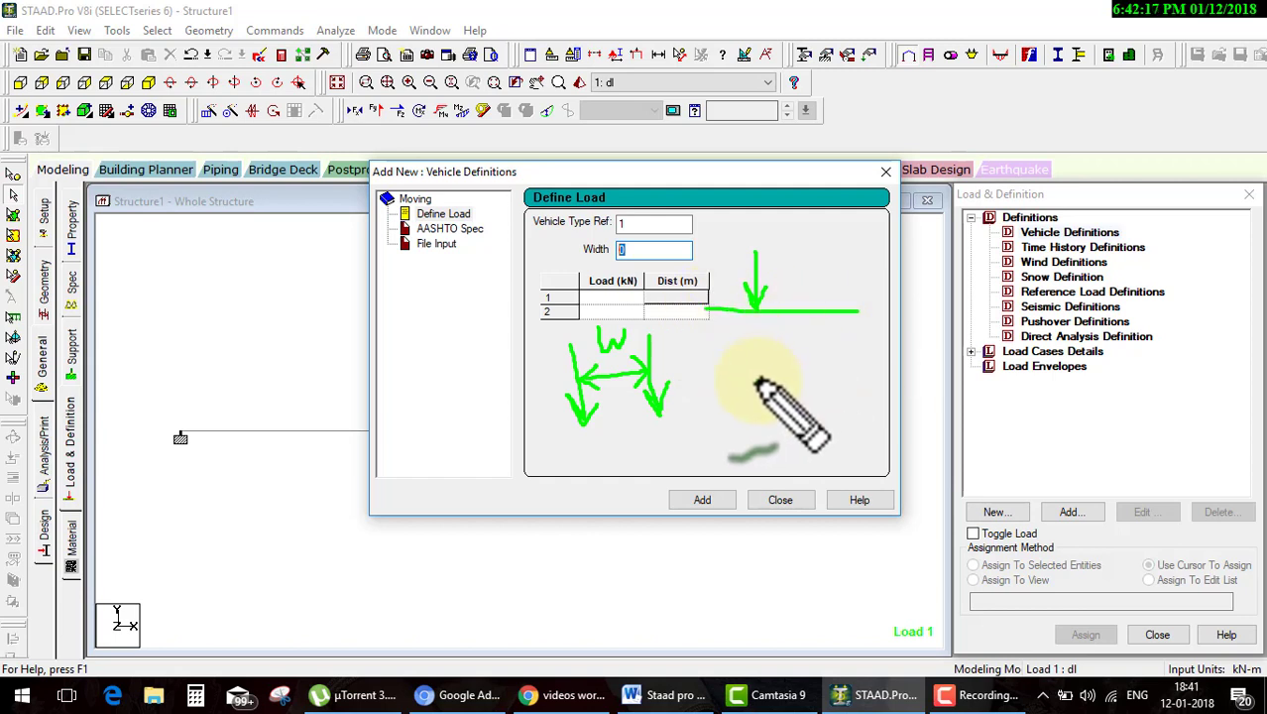
key("Escape")
left_click(584, 300)
type("10")
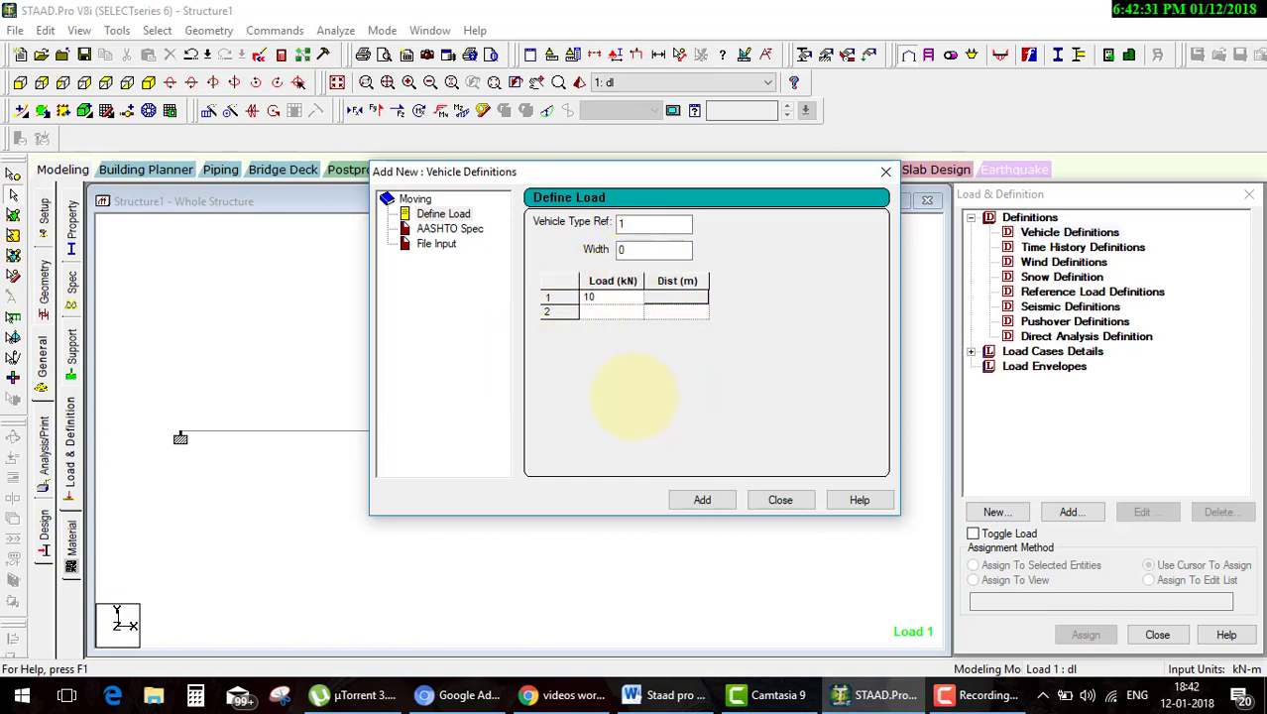
left_click_drag(589, 433, 882, 406)
mouse_move(721, 325)
left_mouse_down()
mouse_move(754, 418)
mouse_move(770, 379)
mouse_move(803, 347)
mouse_move(820, 351)
mouse_move(807, 362)
left_mouse_up()
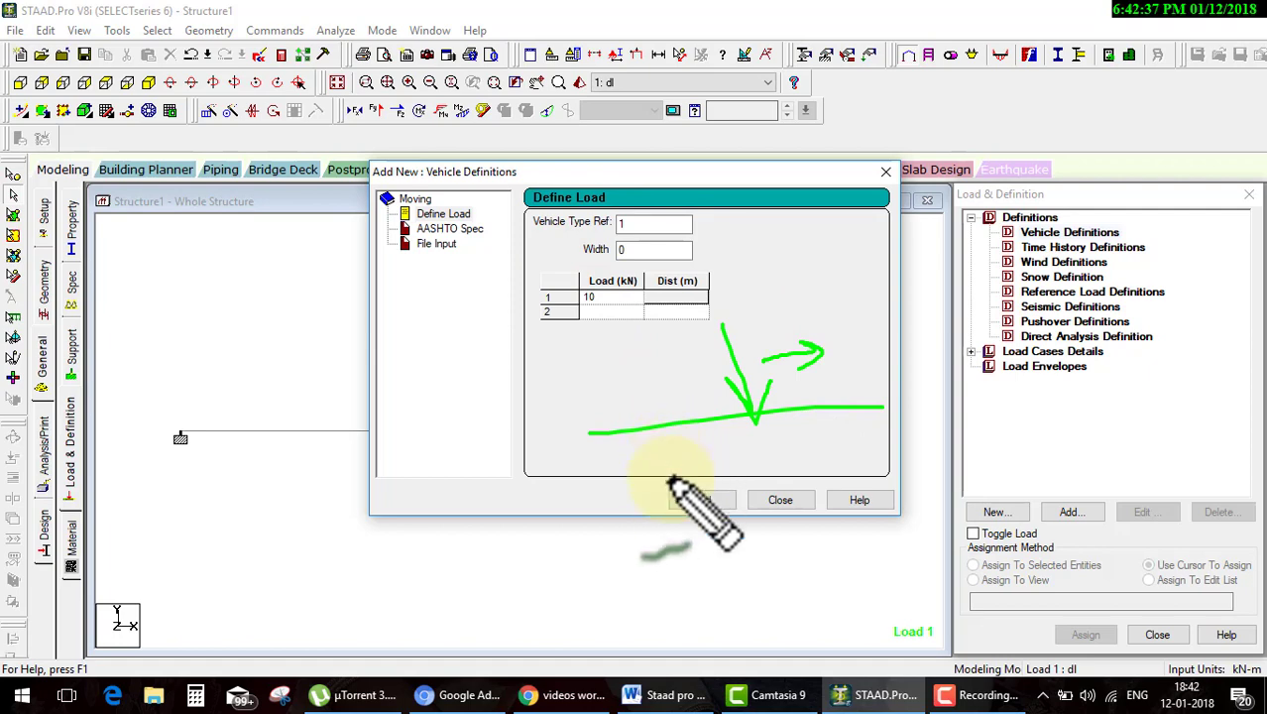
key("Escape")
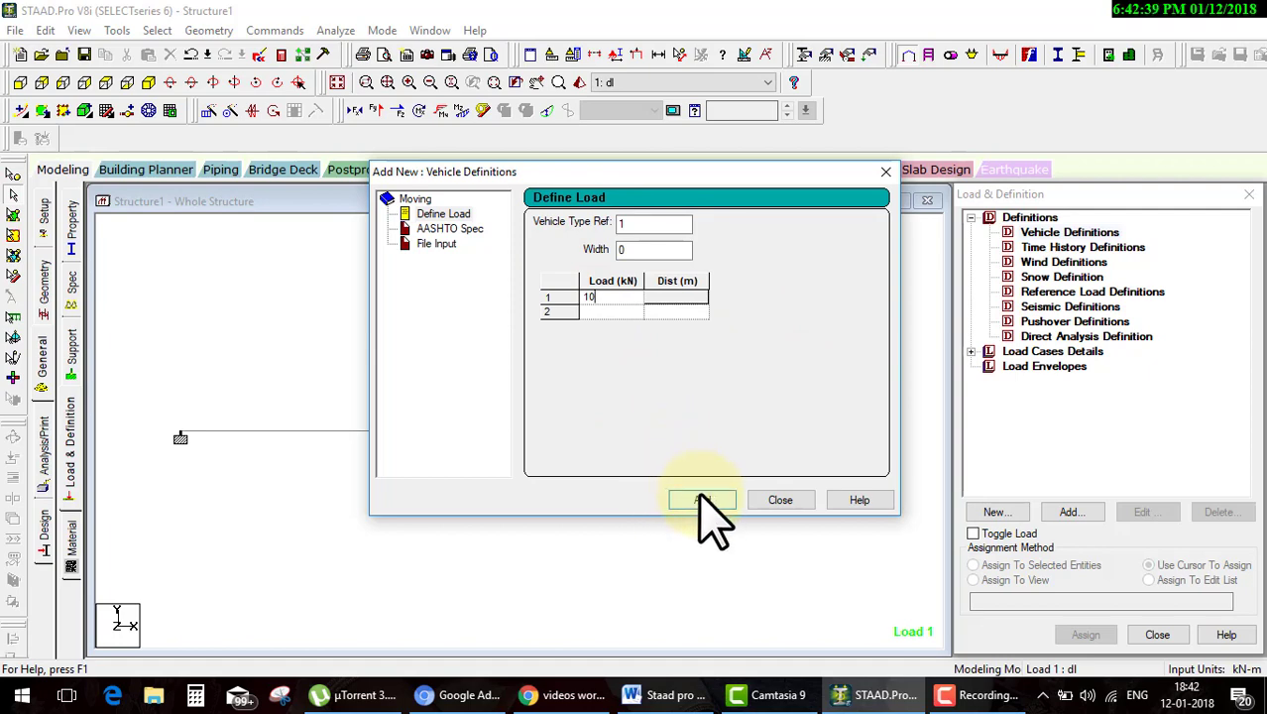
Save vehicle type 1 as a single 10 kN load at distance 0 and begin a new load case
left_click(702, 499)
left_click(700, 393)
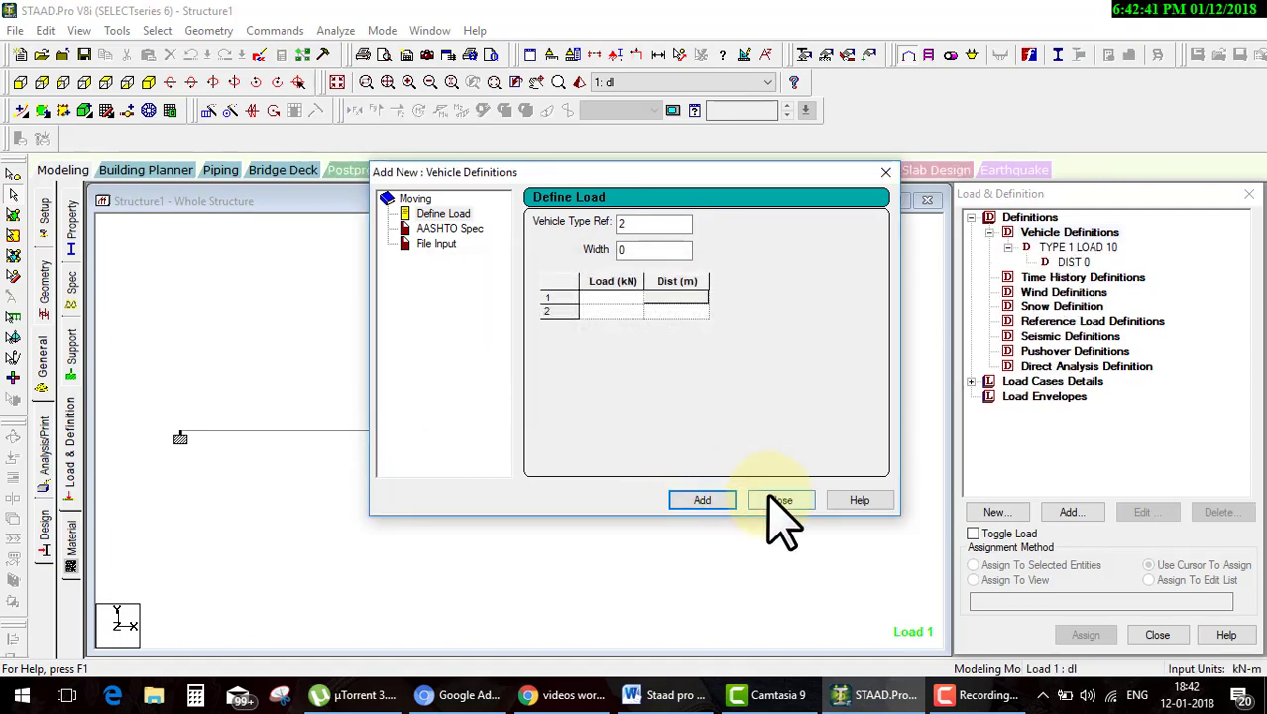
left_click(781, 502)
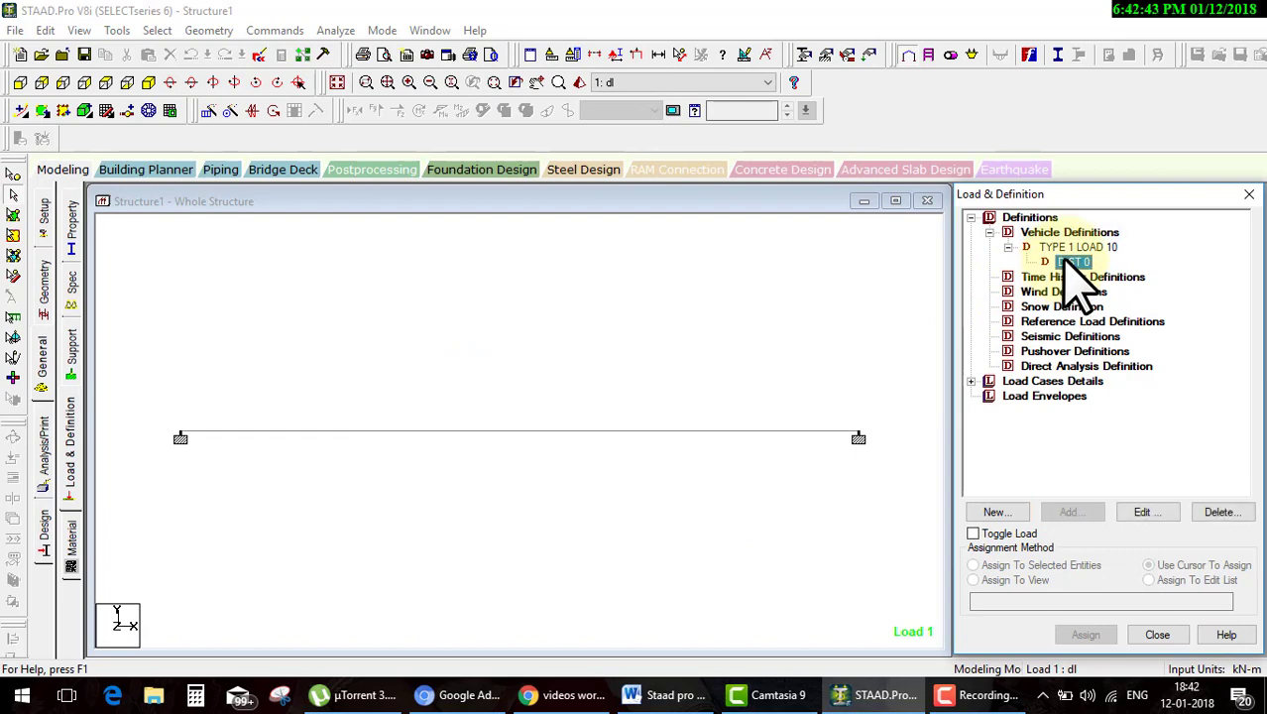
left_click(1040, 381)
left_click(1067, 512)
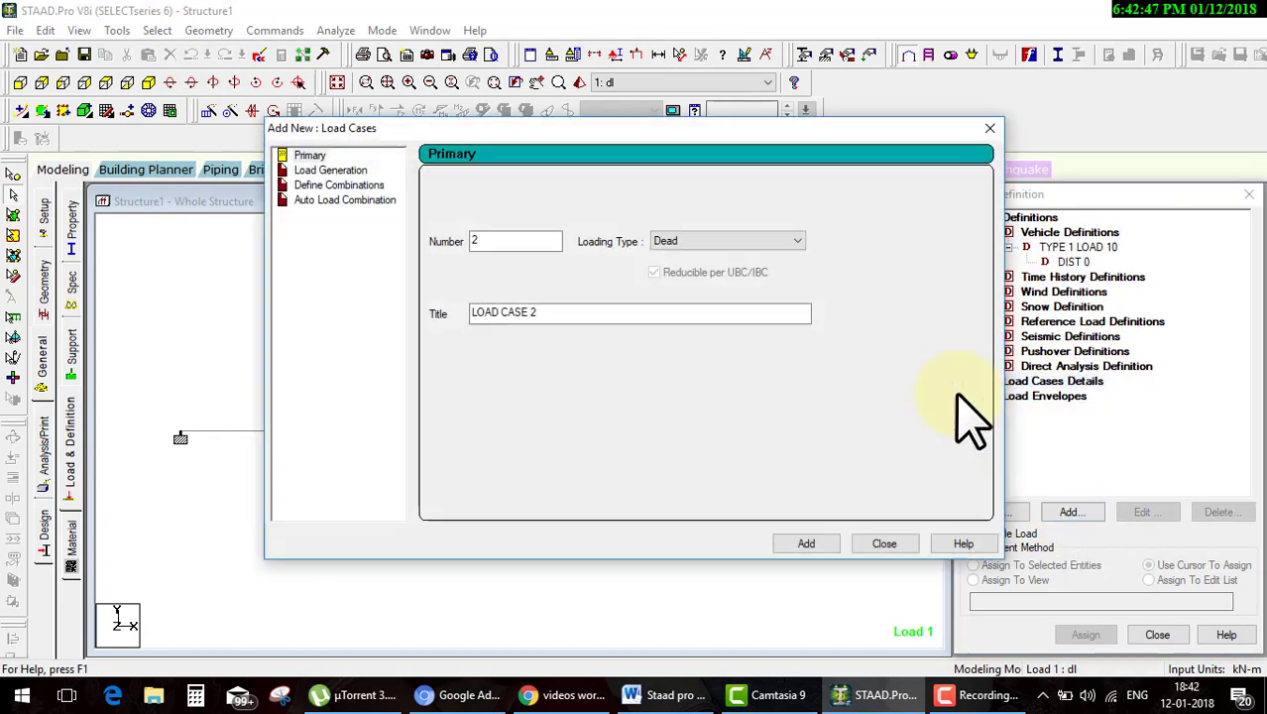
Switch the new load case to moving-load generation and annotate the Load Generation dialog
left_click(360, 172)
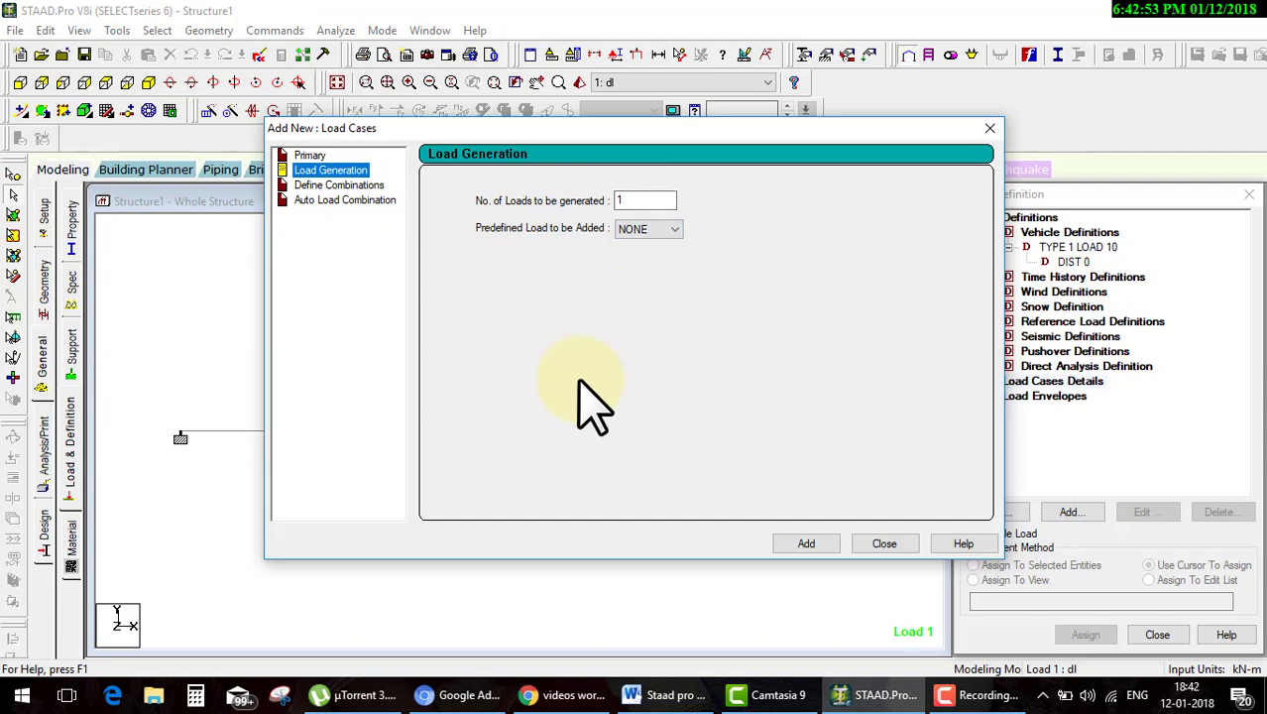
left_click_drag(471, 414, 905, 416)
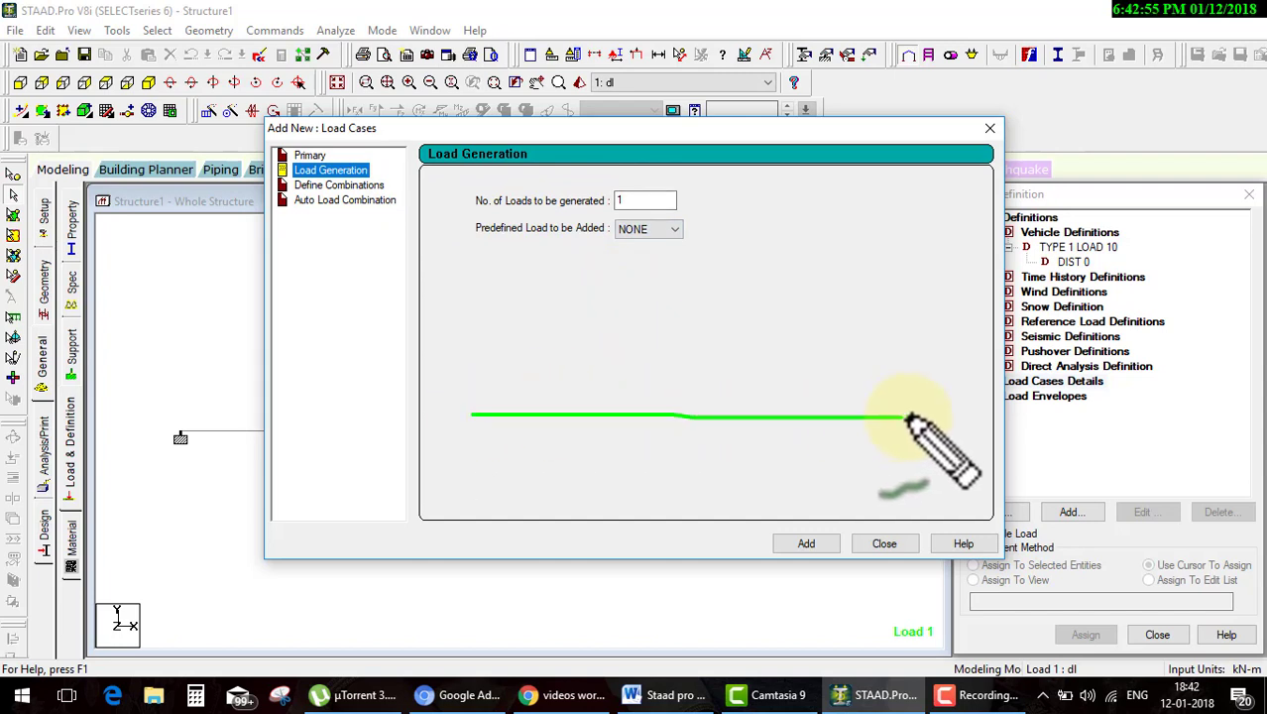
left_click_drag(500, 320, 516, 415)
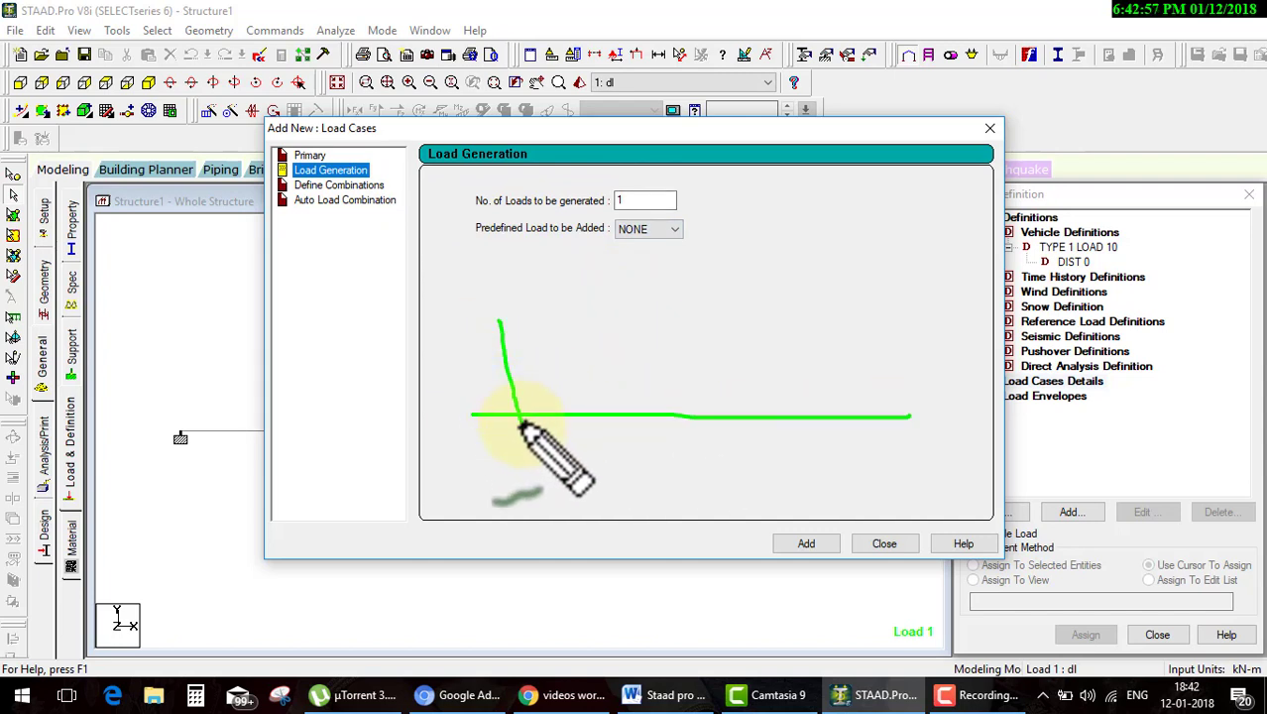
mouse_move(504, 372)
left_mouse_down()
mouse_move(517, 416)
mouse_move(540, 381)
left_mouse_up()
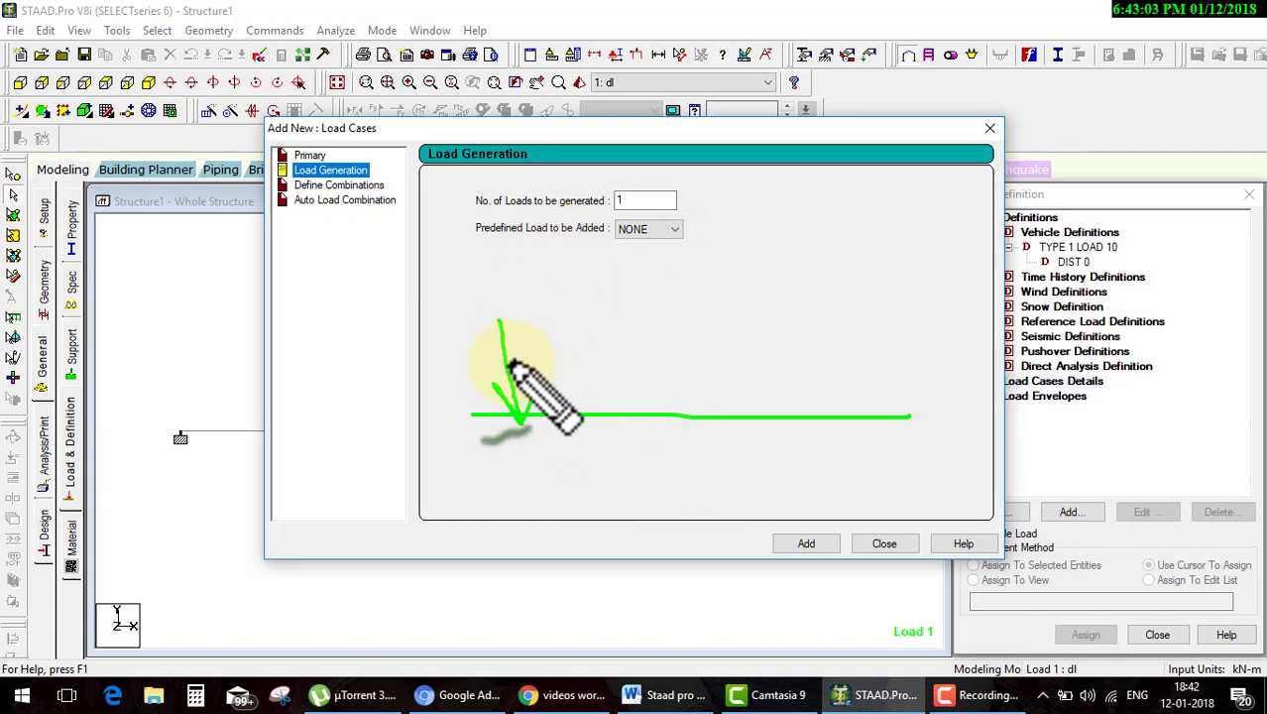
mouse_move(508, 367)
left_mouse_down()
mouse_move(543, 300)
mouse_move(573, 409)
left_mouse_up()
mouse_move(562, 342)
left_mouse_down()
mouse_move(605, 291)
mouse_move(637, 407)
mouse_move(684, 290)
mouse_move(693, 399)
mouse_move(758, 353)
mouse_move(808, 365)
mouse_move(769, 389)
left_mouse_up()
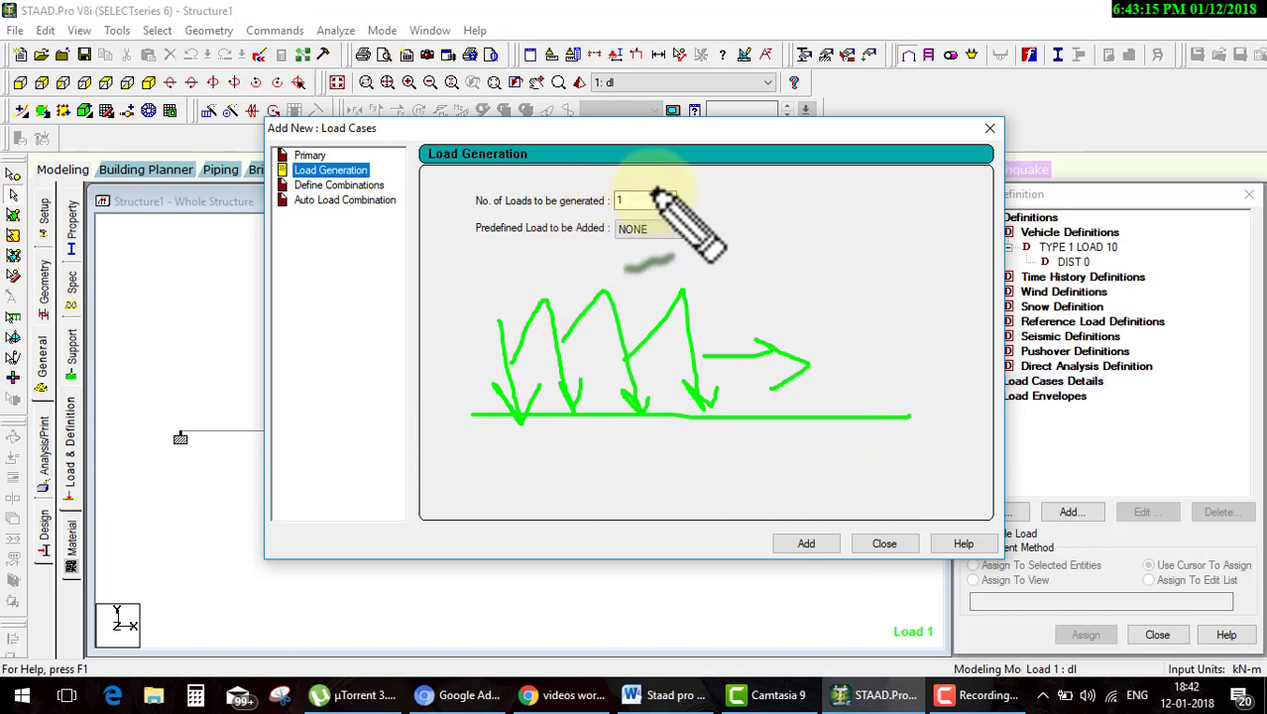
mouse_move(522, 438)
left_mouse_down()
mouse_move(522, 467)
mouse_move(591, 451)
mouse_move(586, 479)
left_mouse_up()
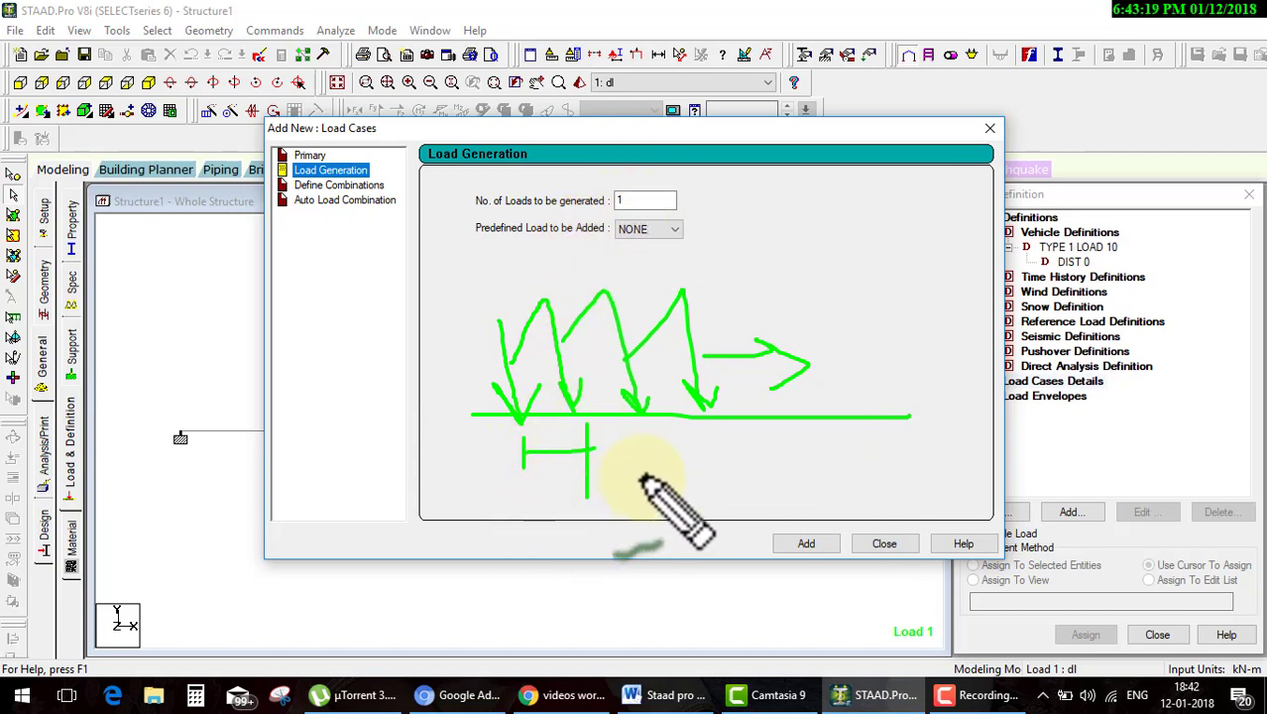
key("e")
left_click_drag(524, 399, 892, 390)
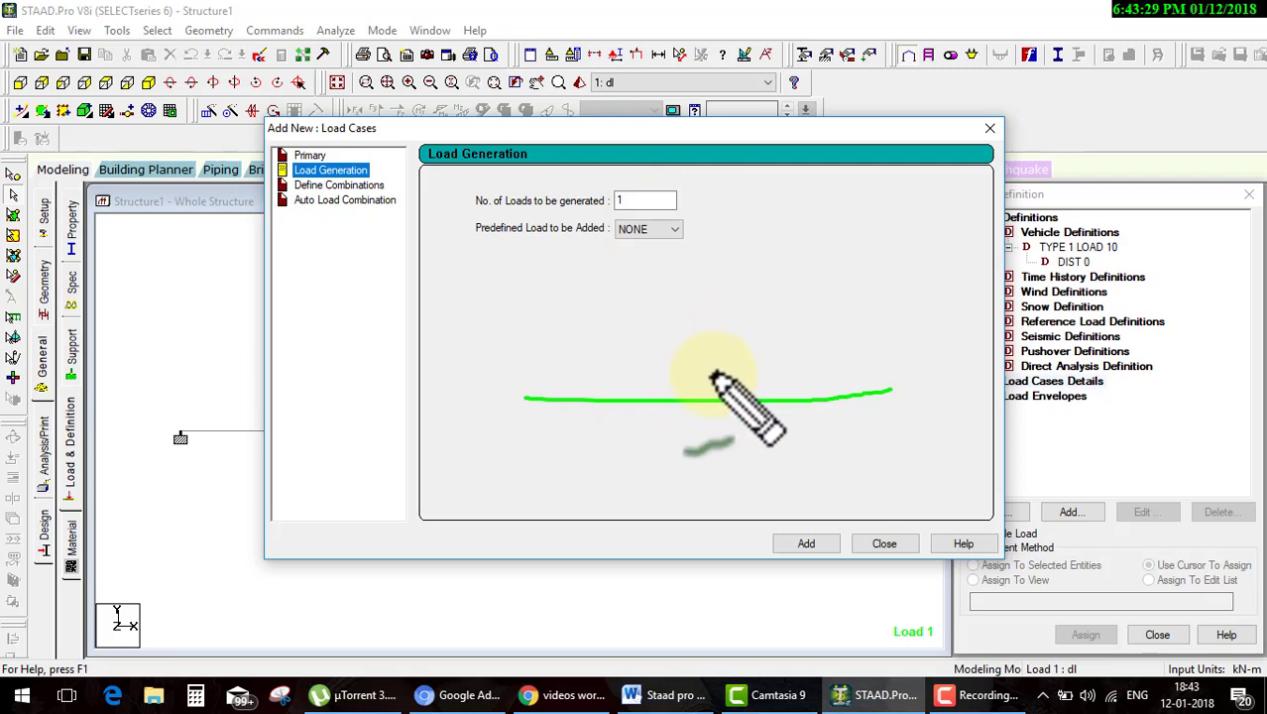
key("Escape")
Generate 100 load cases (2-101) that each add load 1
left_click(649, 199)
type("00")
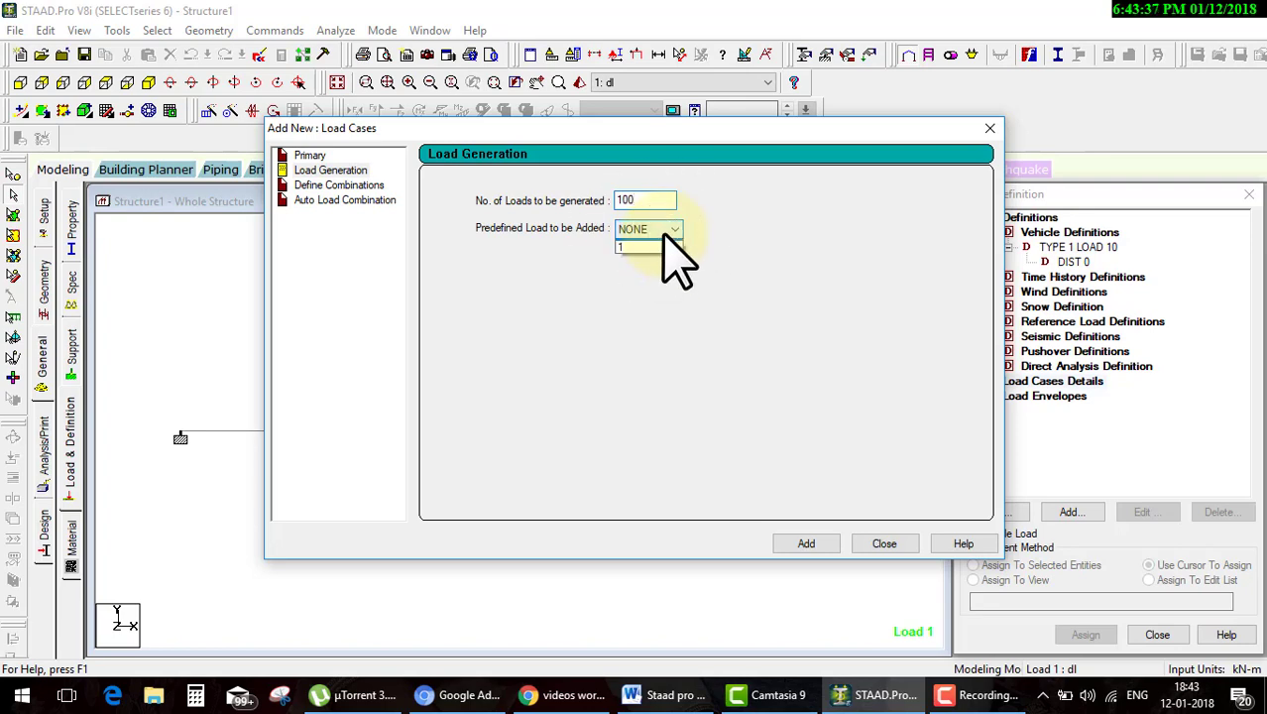
left_click(811, 546)
left_click(880, 546)
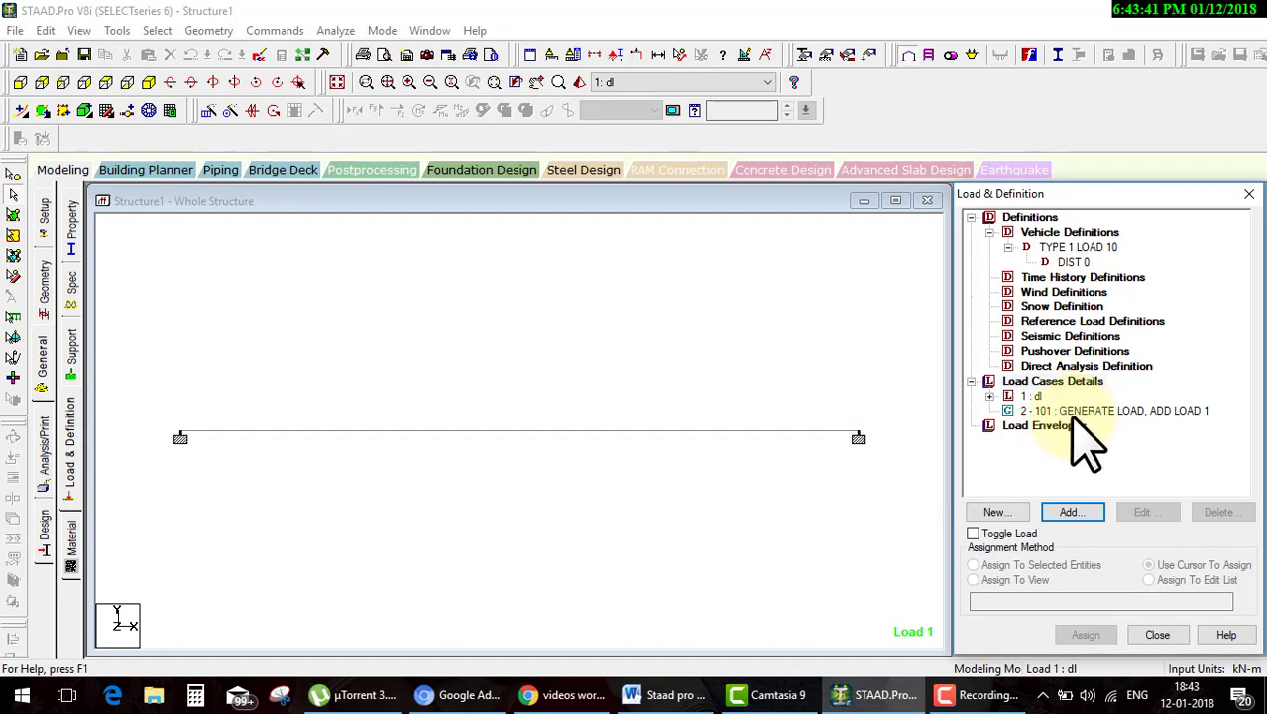
left_click(1123, 410)
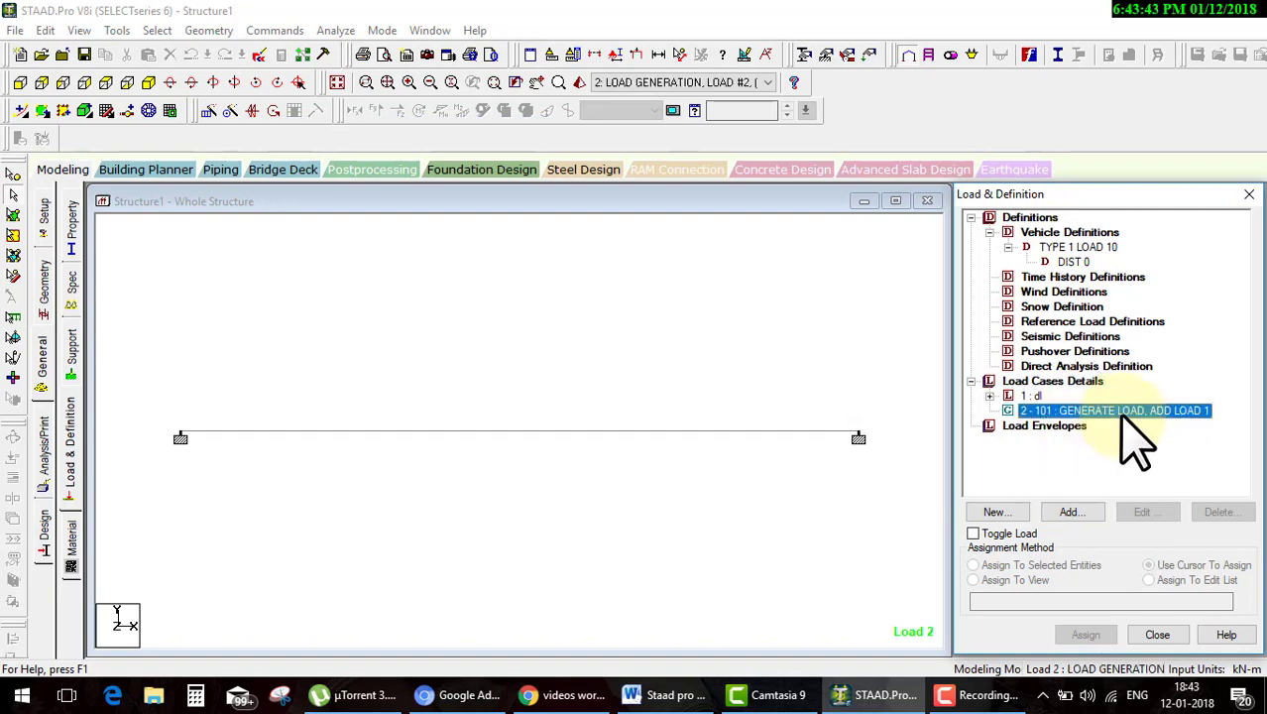
left_click(1072, 512)
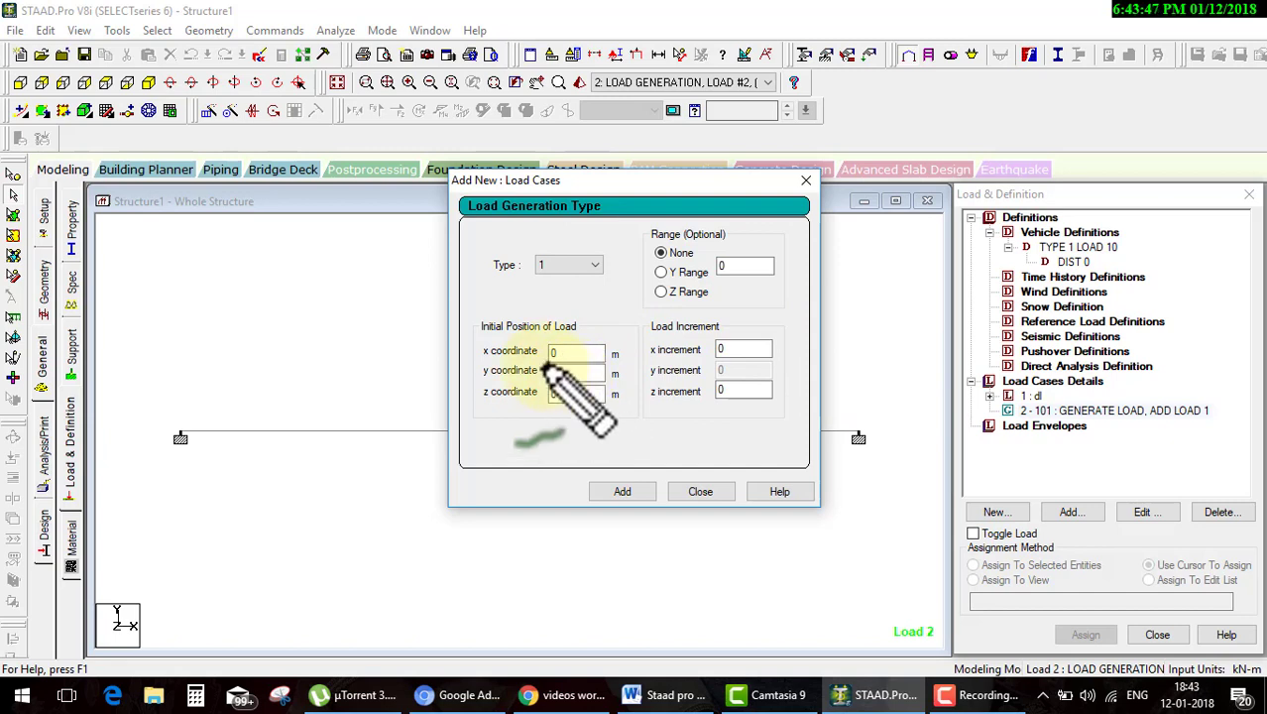
Sketch pen annotations over the Load Generation Type dialog and beam, clearing them in turn
mouse_move(481, 316)
left_mouse_down()
mouse_move(484, 382)
mouse_move(513, 284)
mouse_move(619, 251)
left_mouse_up()
left_click_drag(489, 466, 535, 454)
key("Escape")
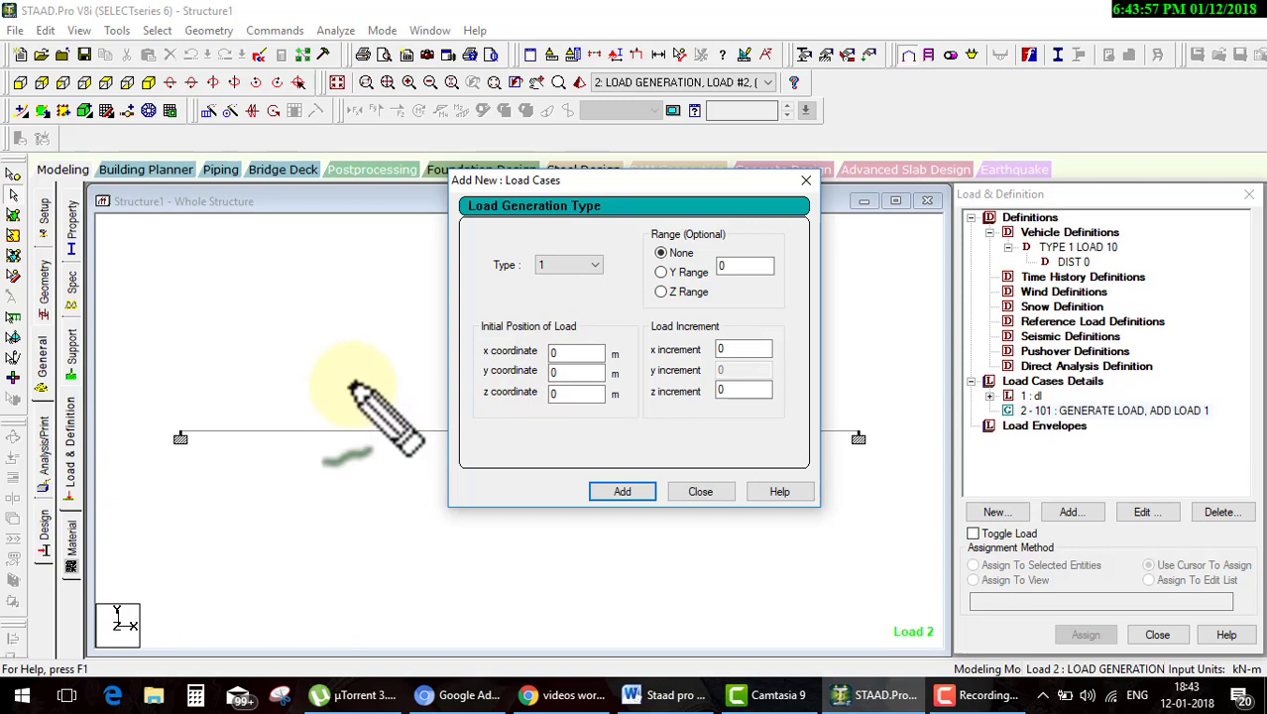
mouse_move(354, 357)
left_mouse_down()
mouse_move(359, 428)
mouse_move(375, 398)
left_mouse_up()
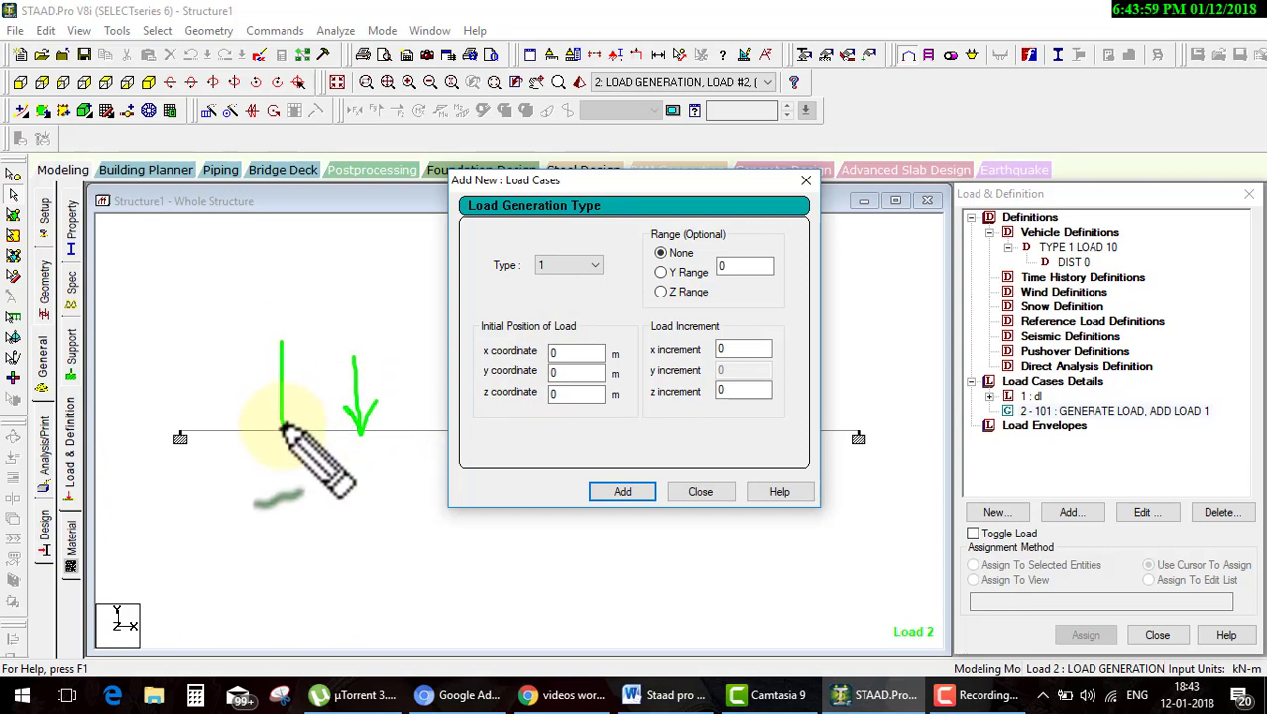
mouse_move(282, 342)
left_mouse_down()
mouse_move(285, 426)
mouse_move(309, 384)
left_mouse_up()
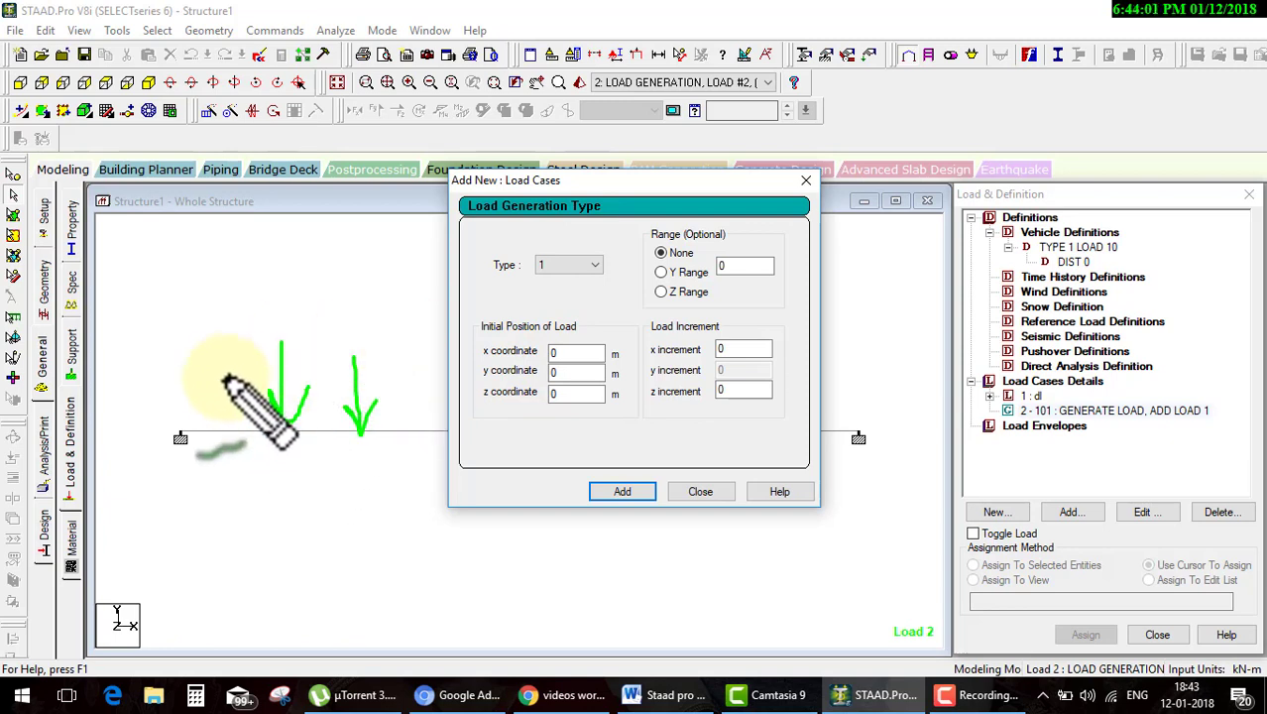
mouse_move(187, 318)
left_mouse_down()
mouse_move(188, 431)
mouse_move(210, 404)
mouse_move(249, 430)
mouse_move(170, 404)
left_mouse_up()
key("Escape")
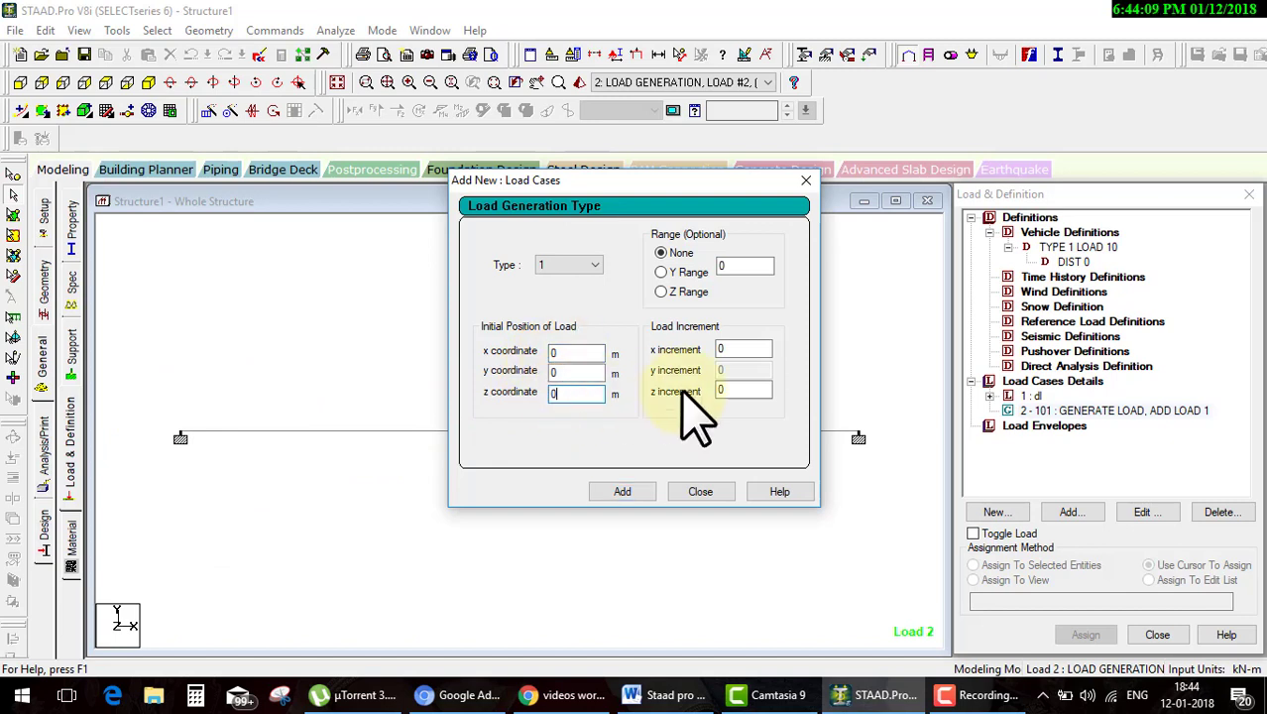
left_click_drag(708, 342, 701, 375)
mouse_move(635, 322)
left_mouse_down()
mouse_move(687, 428)
mouse_move(804, 414)
mouse_move(458, 312)
left_mouse_up()
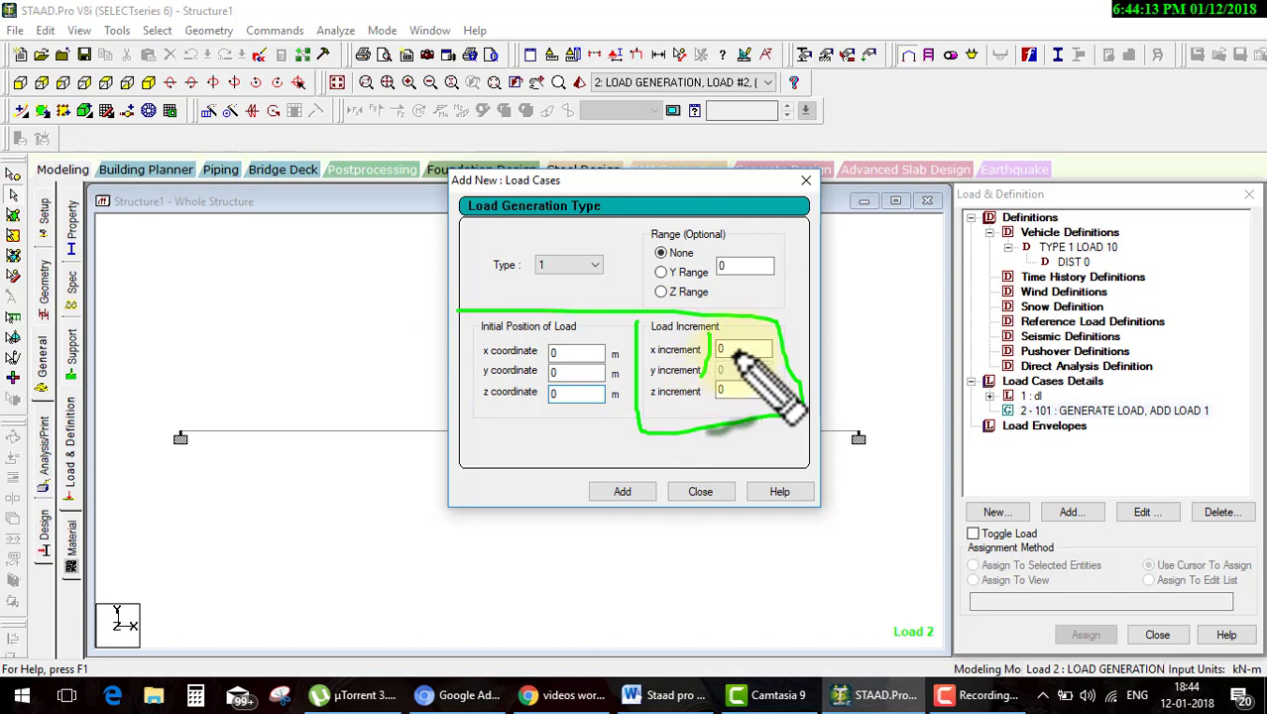
mouse_move(184, 405)
left_mouse_down()
mouse_move(266, 407)
mouse_move(254, 427)
mouse_move(317, 407)
mouse_move(424, 433)
left_mouse_up()
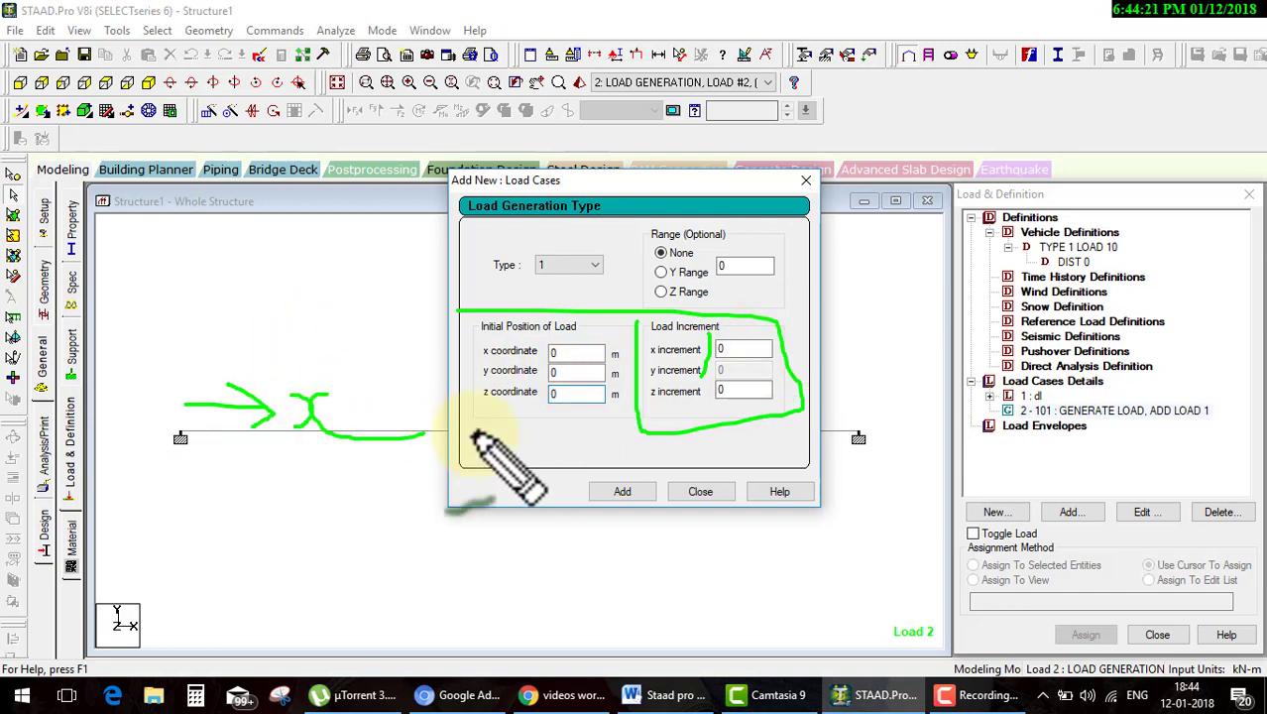
key("Escape")
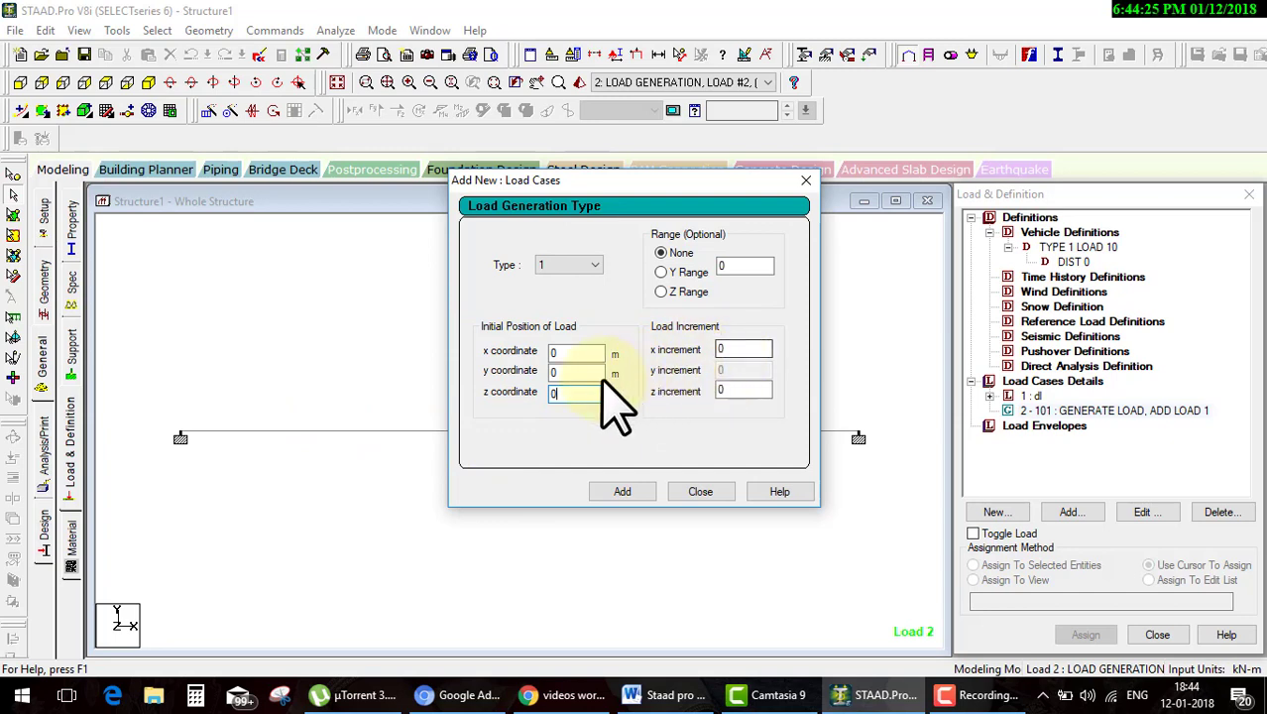
Draw another set of pen annotations on screen, then clear them
key("ctrl+shift+d")
left_click_drag(276, 243, 286, 309)
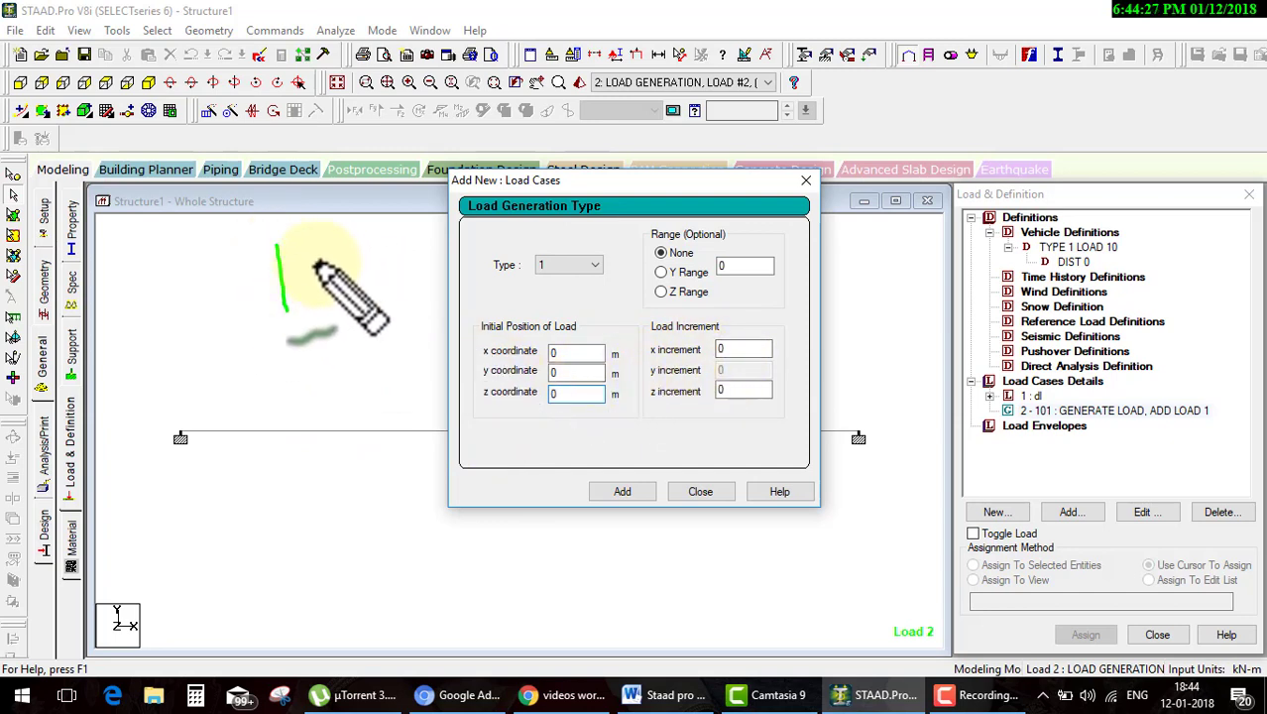
left_click_drag(314, 263, 316, 290)
left_click_drag(399, 250, 396, 252)
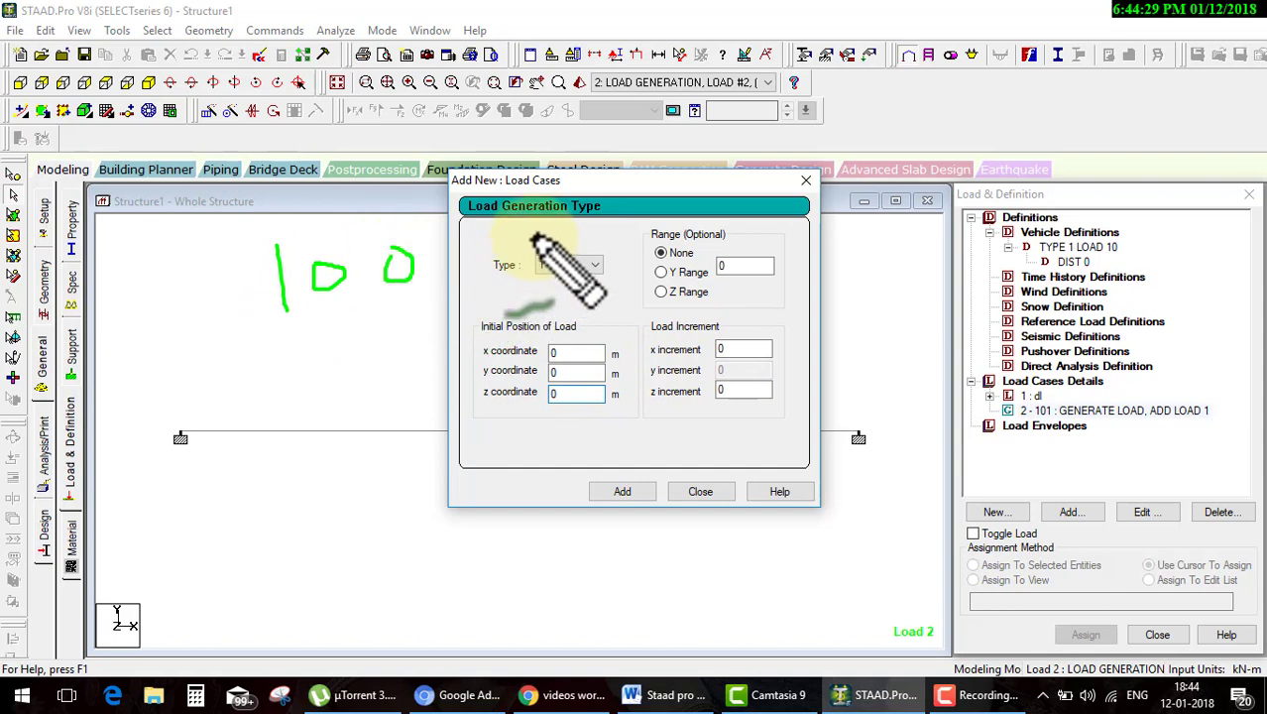
left_click_drag(533, 238, 544, 300)
left_click_drag(586, 262, 585, 266)
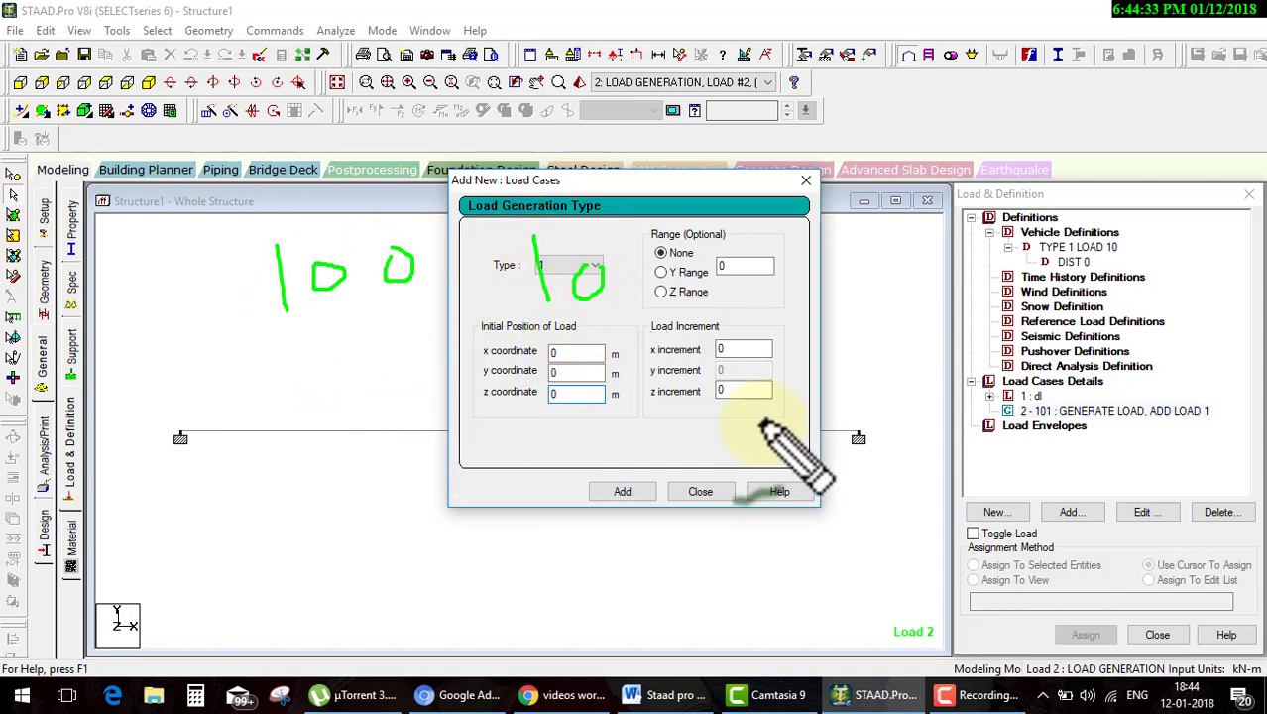
mouse_move(280, 351)
left_mouse_down()
mouse_move(485, 303)
mouse_move(483, 406)
left_mouse_up()
left_click_drag(535, 362, 533, 365)
mouse_move(484, 431)
left_mouse_down()
mouse_move(550, 422)
mouse_move(526, 489)
left_mouse_up()
left_click_drag(560, 438, 594, 440)
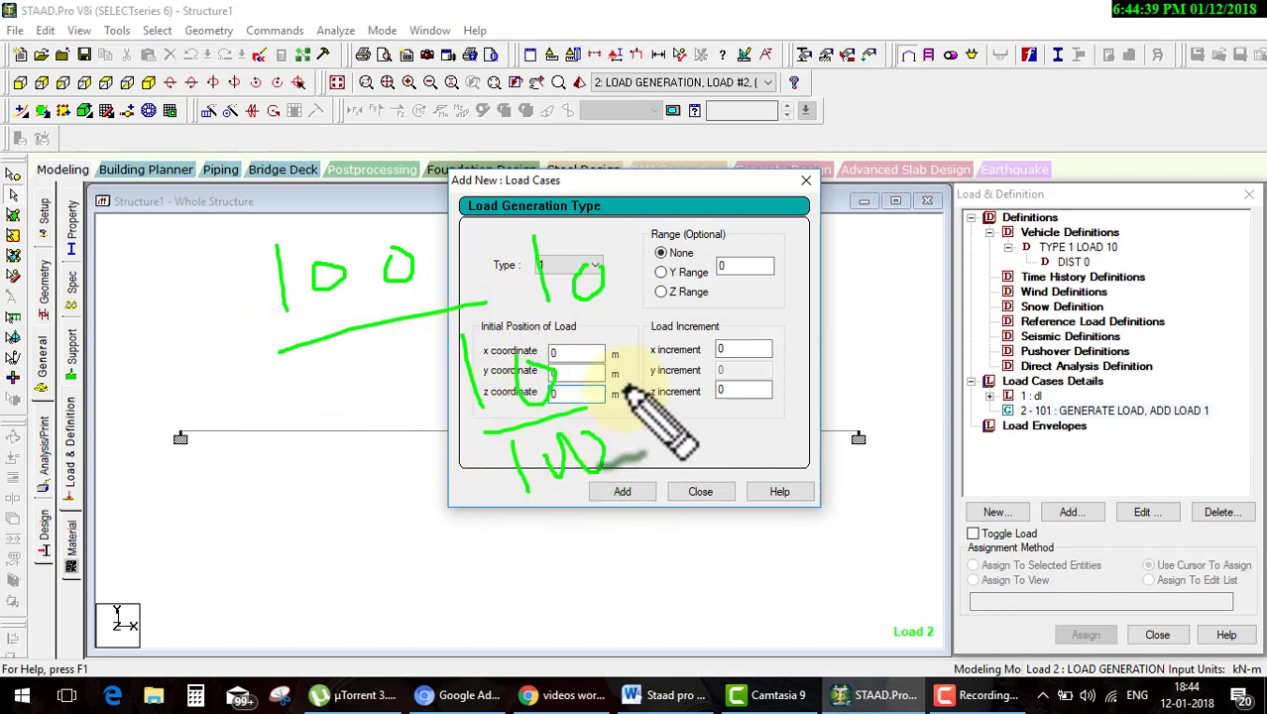
mouse_move(627, 391)
left_mouse_down()
mouse_move(684, 383)
mouse_move(696, 367)
left_mouse_up()
left_click_drag(711, 315, 743, 390)
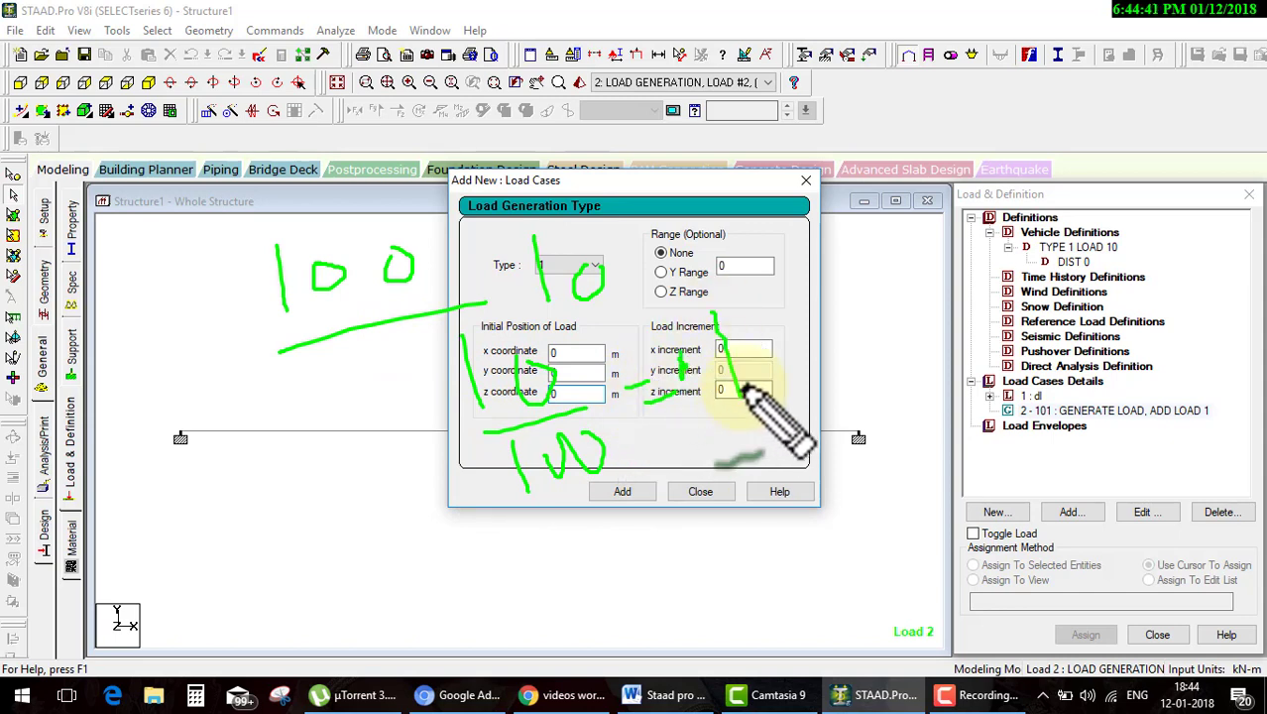
key("Escape")
type(".1")
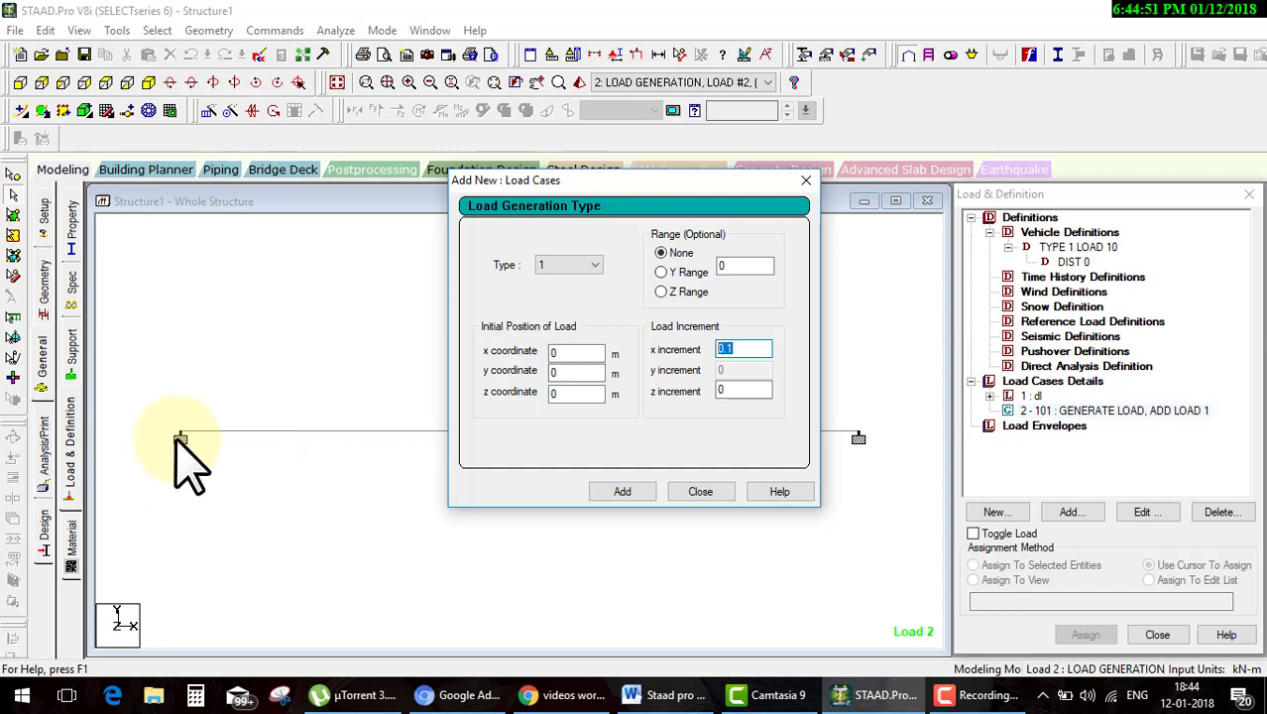
Add the type 1 vehicle from 0, 0, 0 with x increment 0.1 to load case 2
left_click(622, 491)
left_click(697, 492)
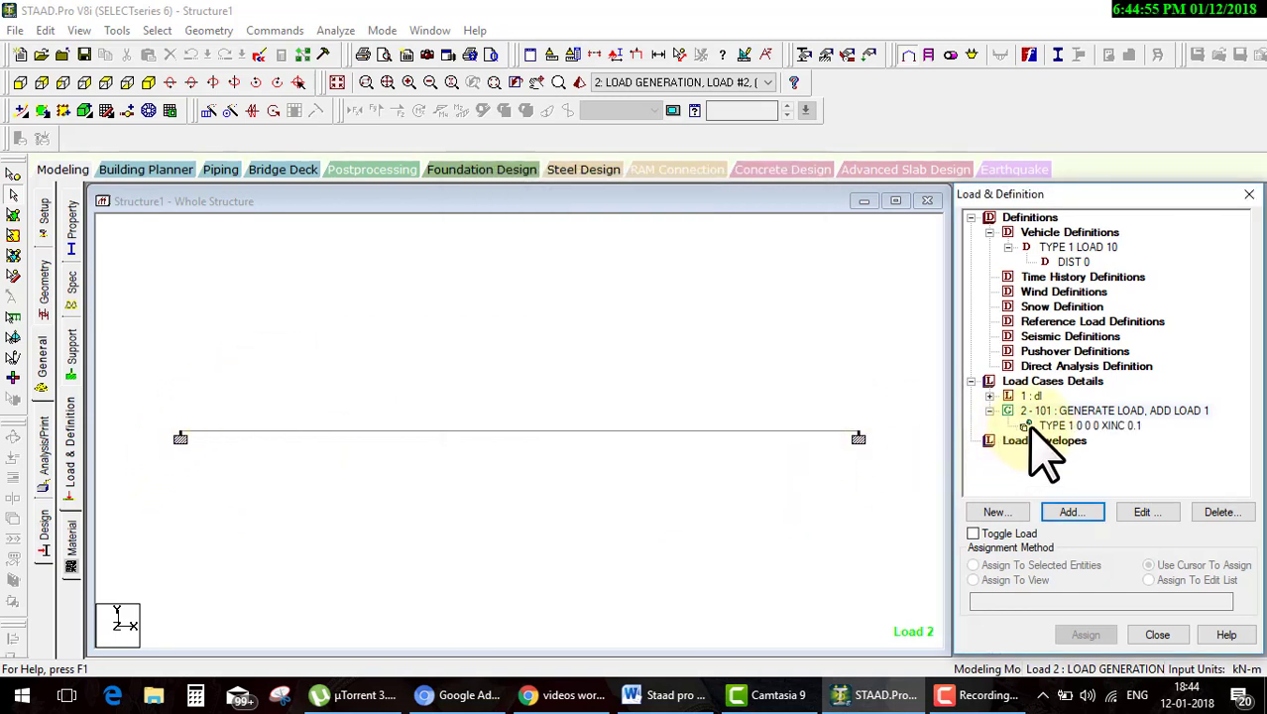
left_click(1030, 425)
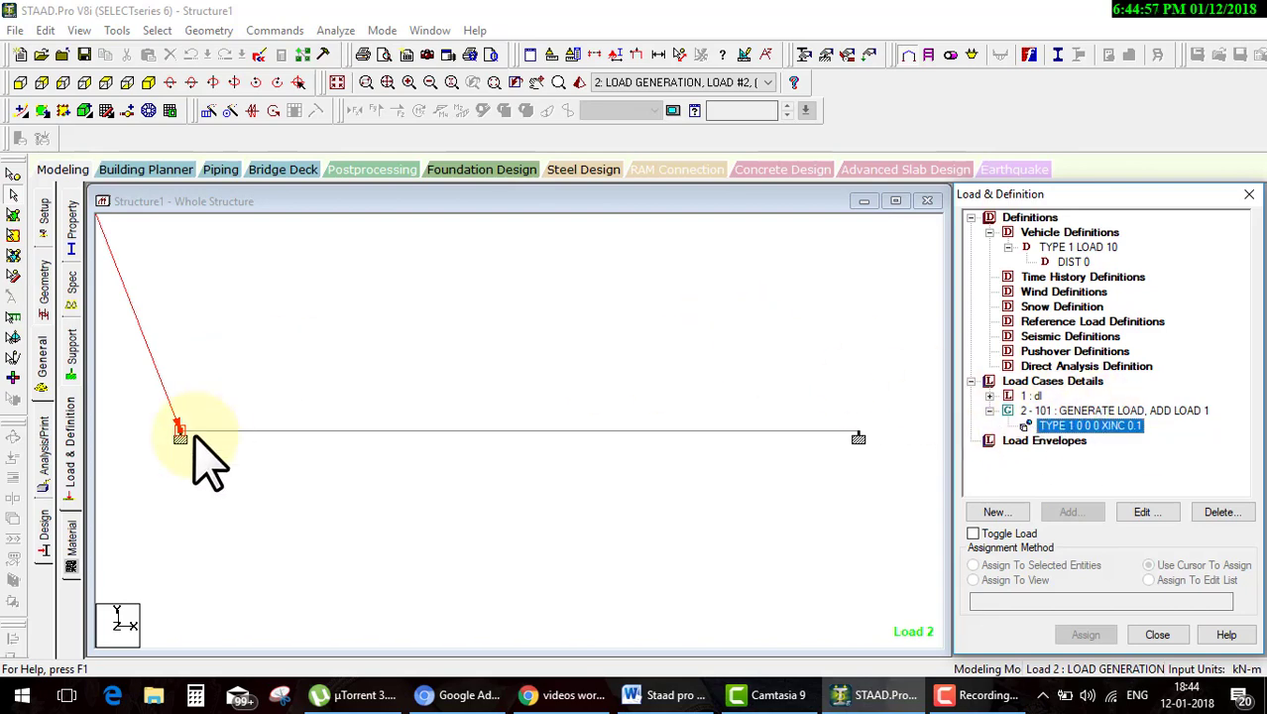
Save and rerun the analysis with the generated vehicle loads, finishing at 0 errors
left_click(336, 31)
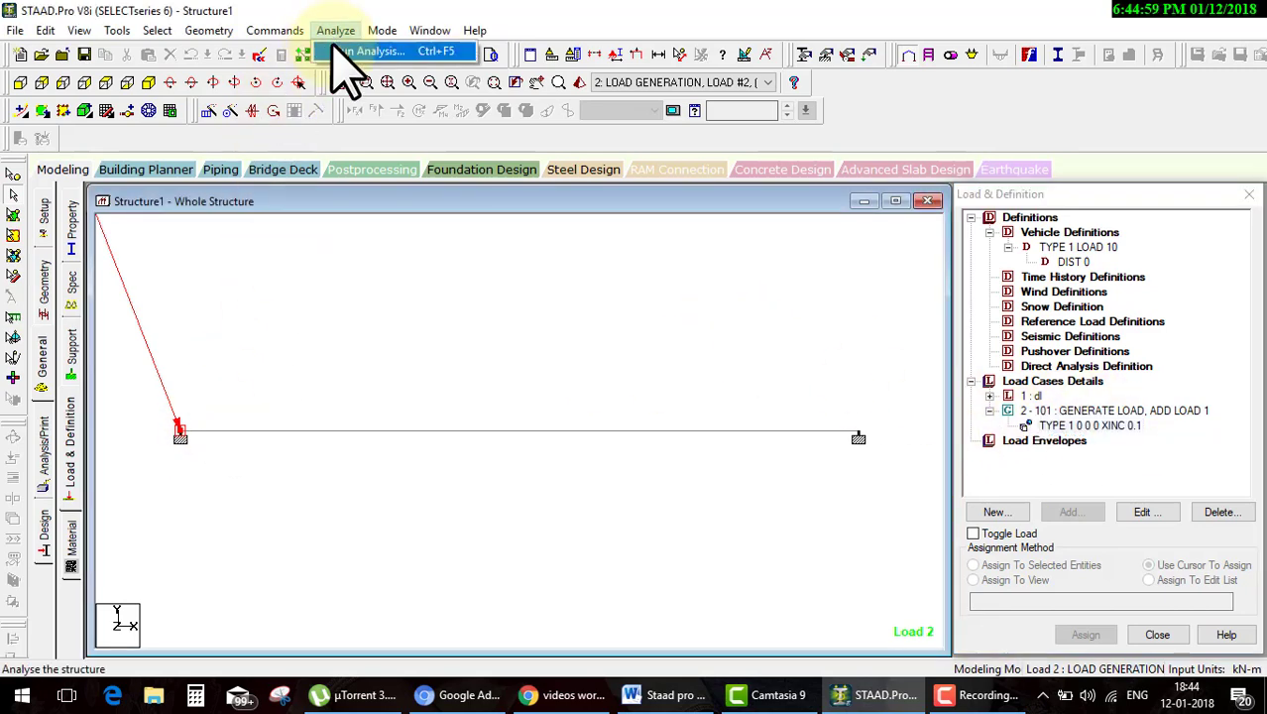
left_click(342, 47)
left_click(508, 368)
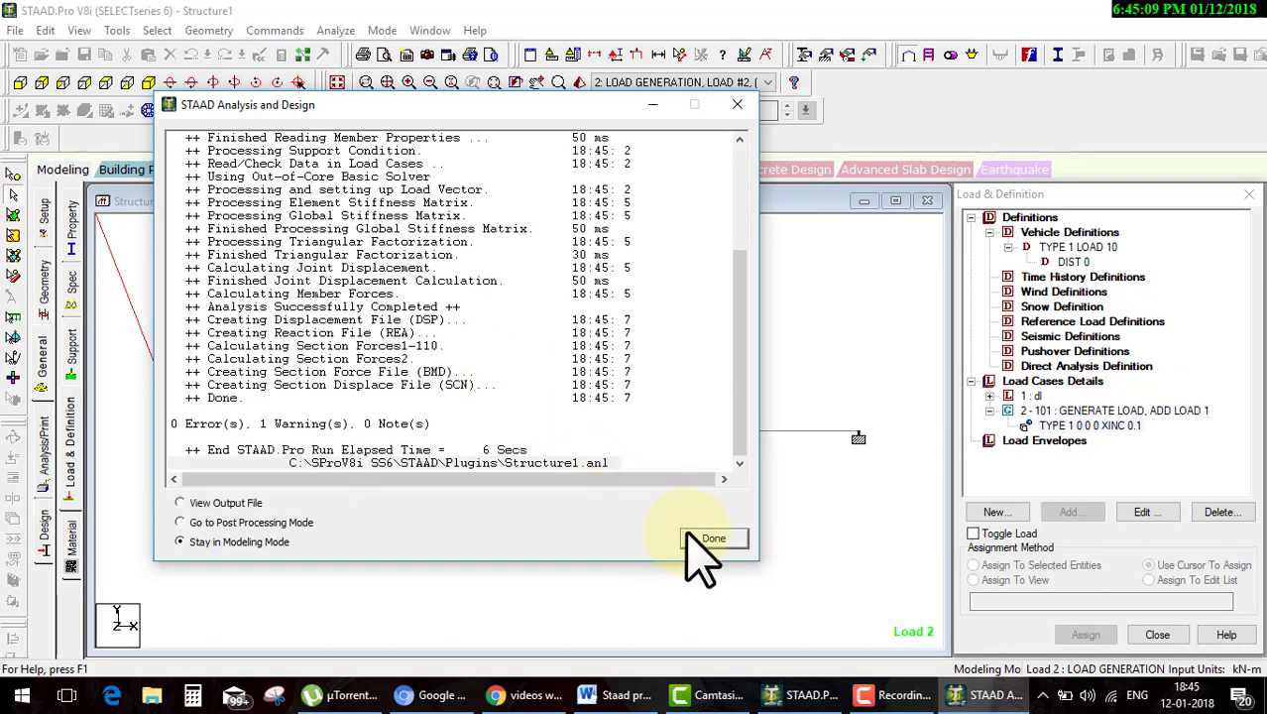
left_click(705, 542)
left_click(1046, 426)
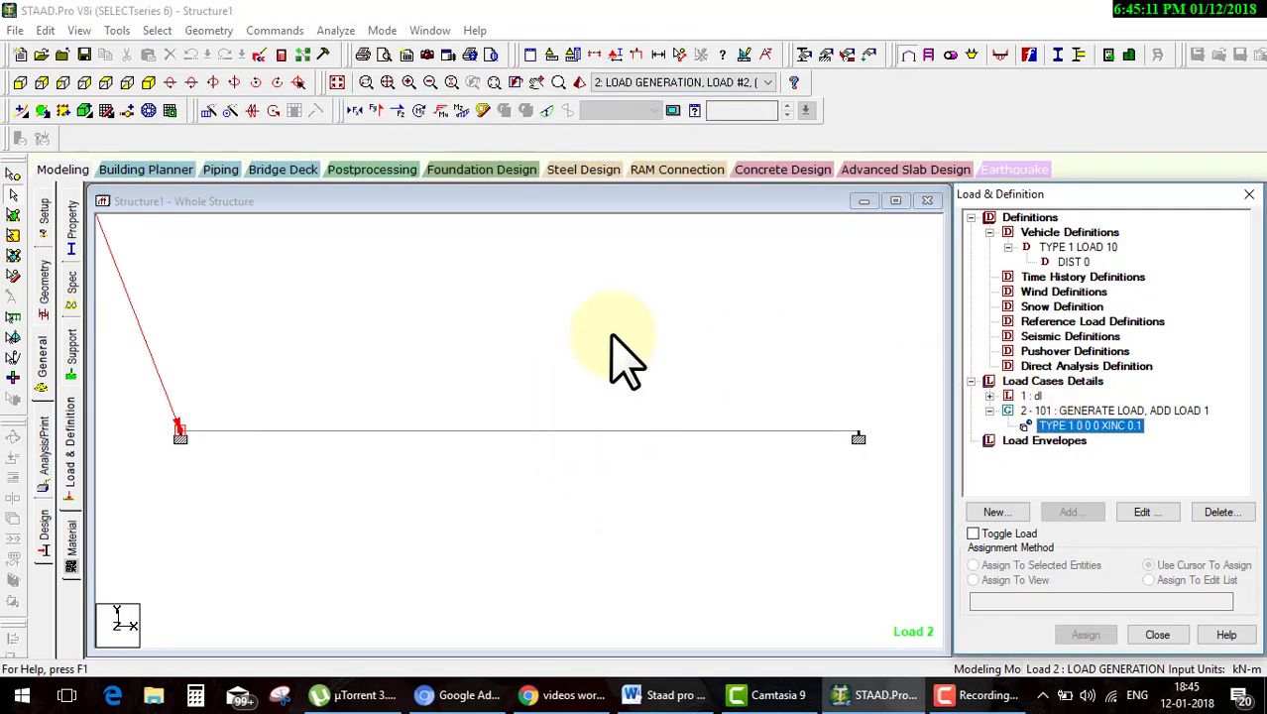
Pick a later generated load case and rotate and pan the beam into view
left_click(630, 83)
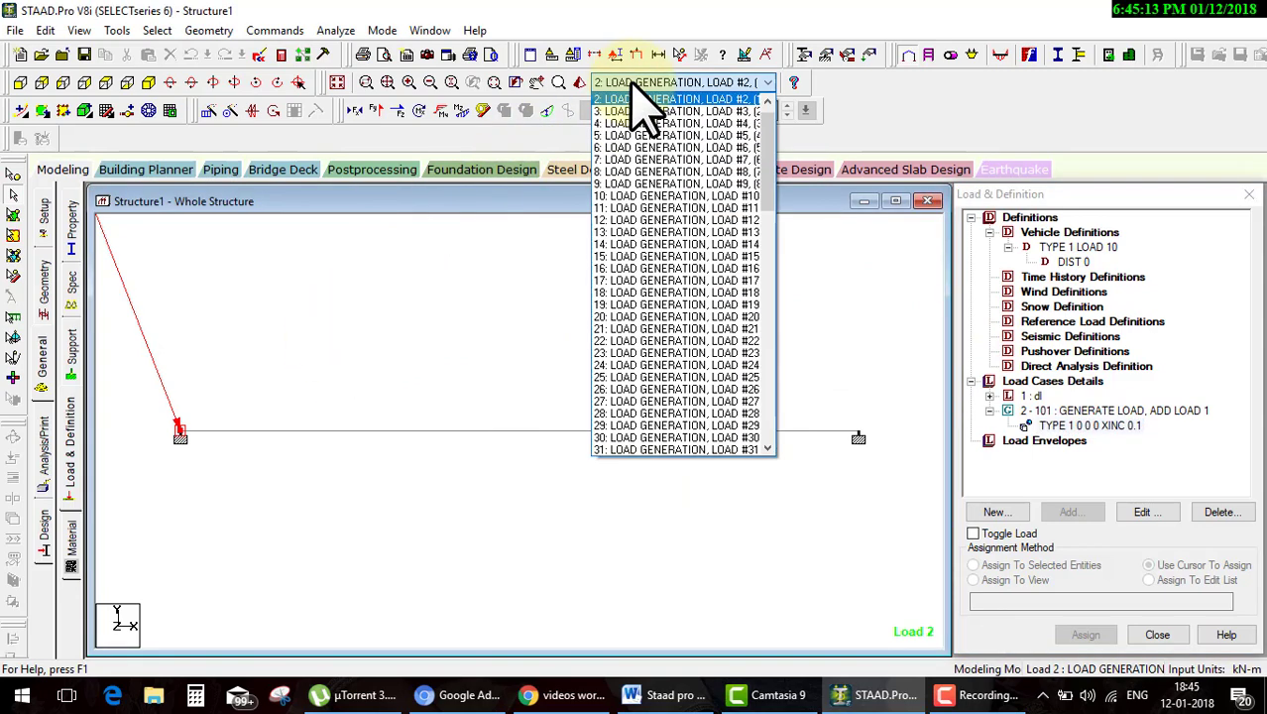
left_click(632, 86)
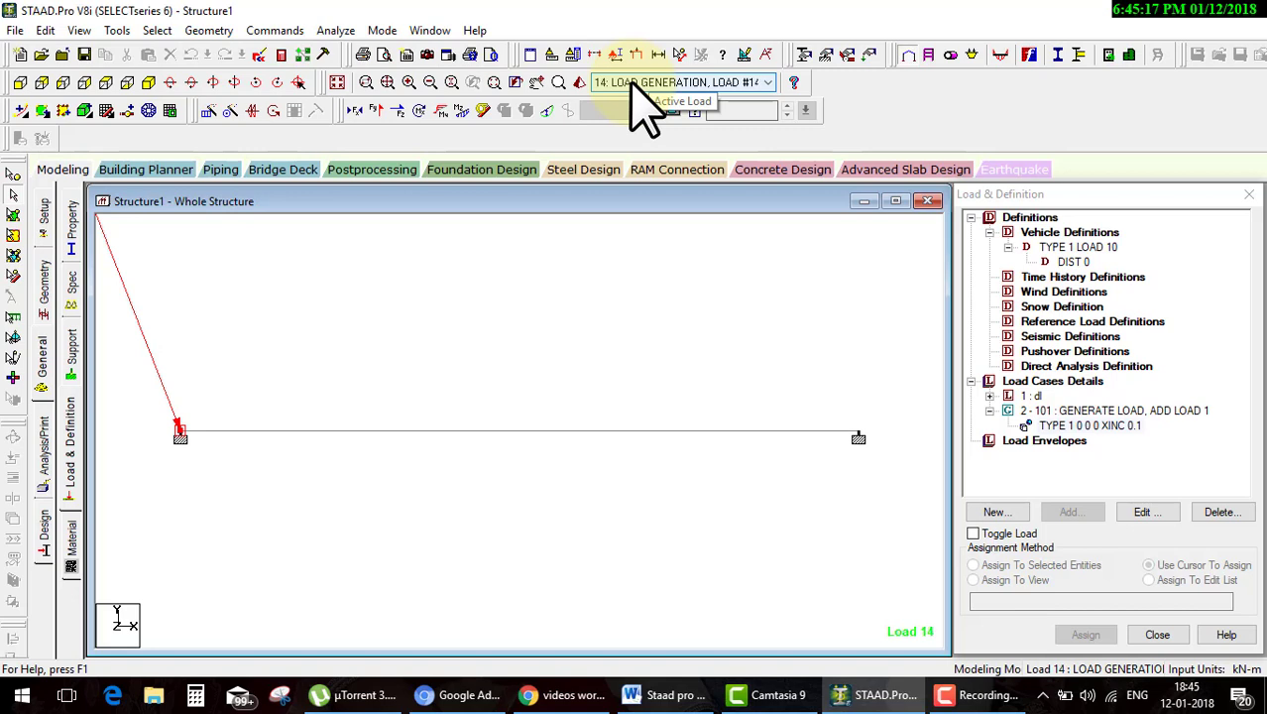
key("Down")
key("Down")
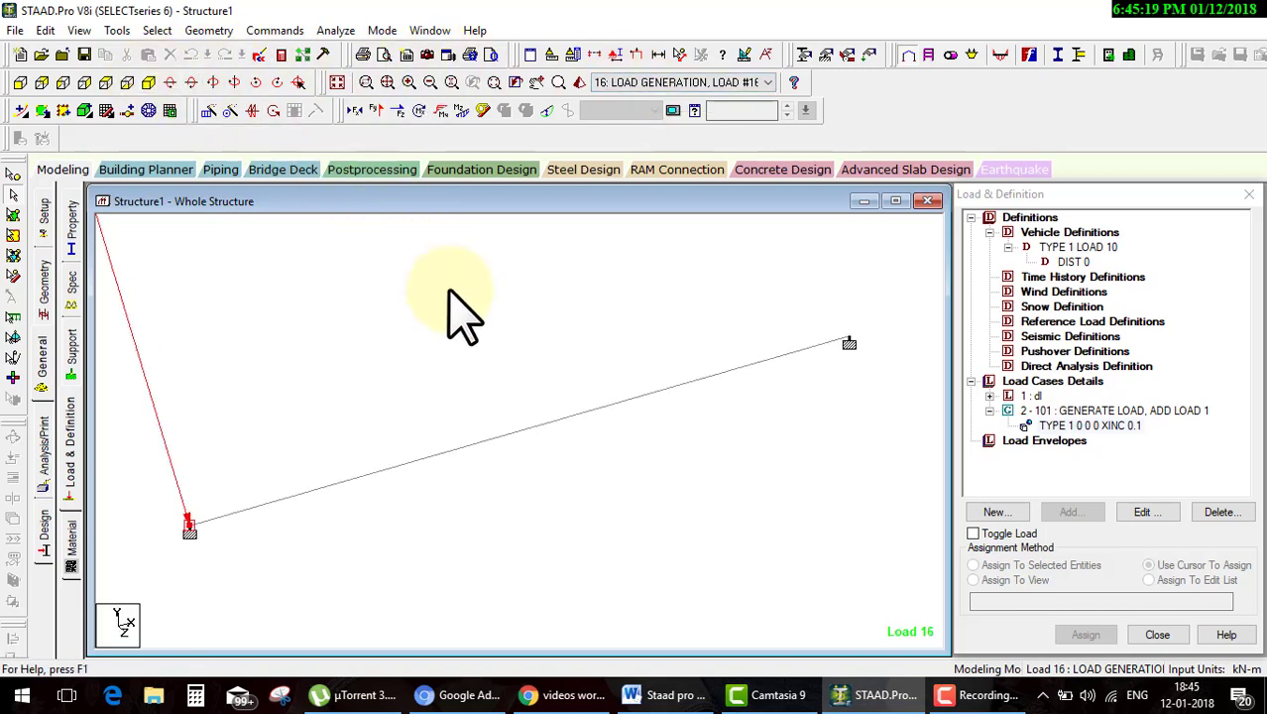
key("Left")
key("Left")
key("Left")
key("Left")
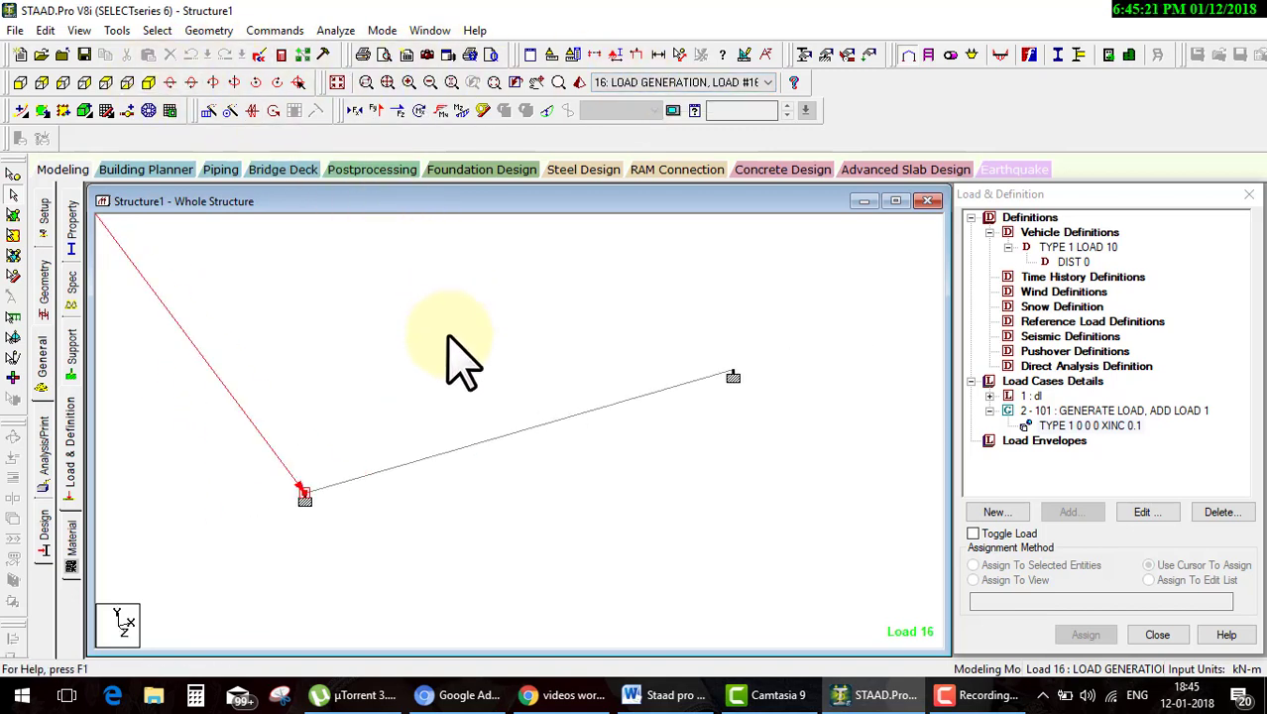
key("Left")
key("Left")
middle_click_drag(462, 377, 581, 383)
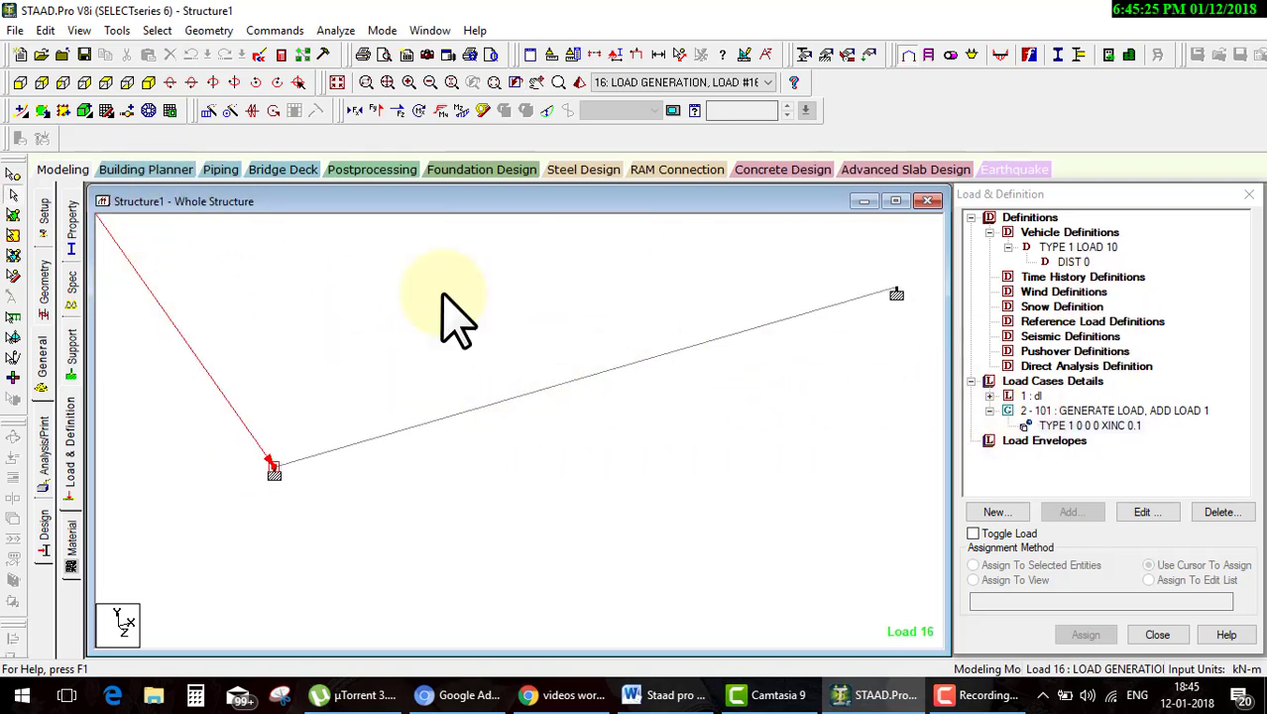
Show load case 2's moving-load generation from the Load Cases Details tree
left_click(52, 387)
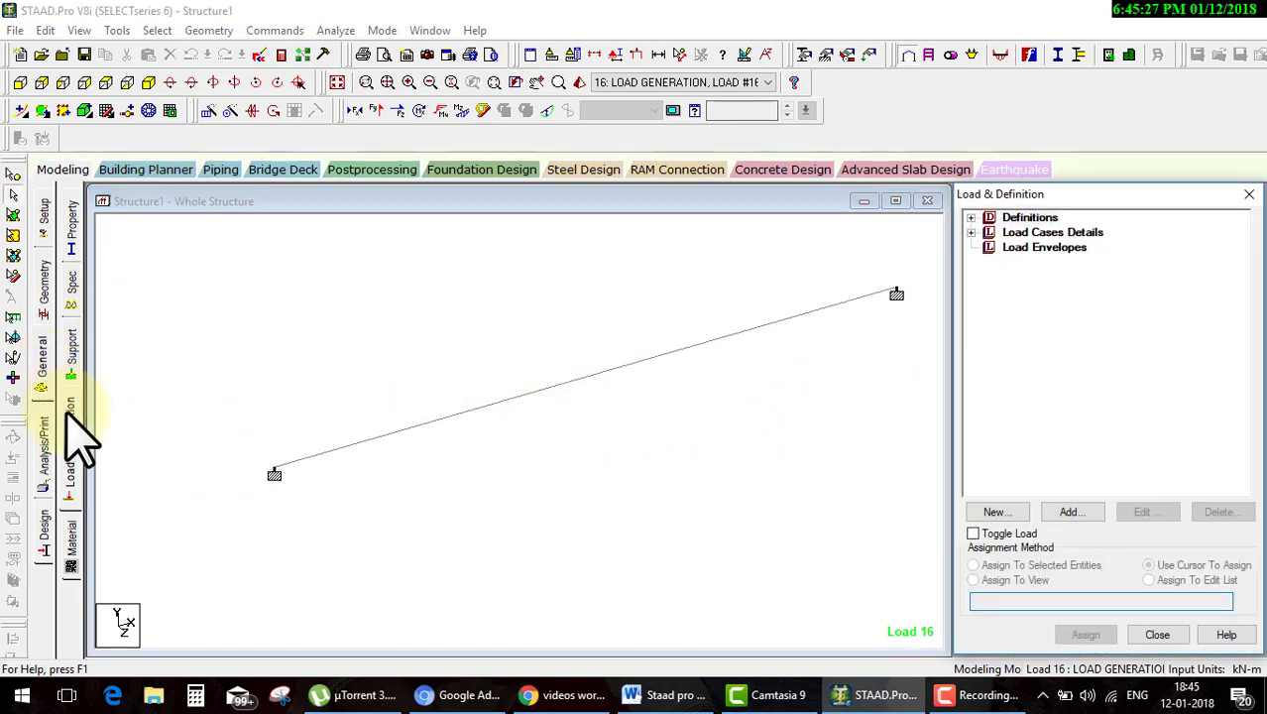
left_click(970, 234)
left_click(988, 261)
left_click(1071, 277)
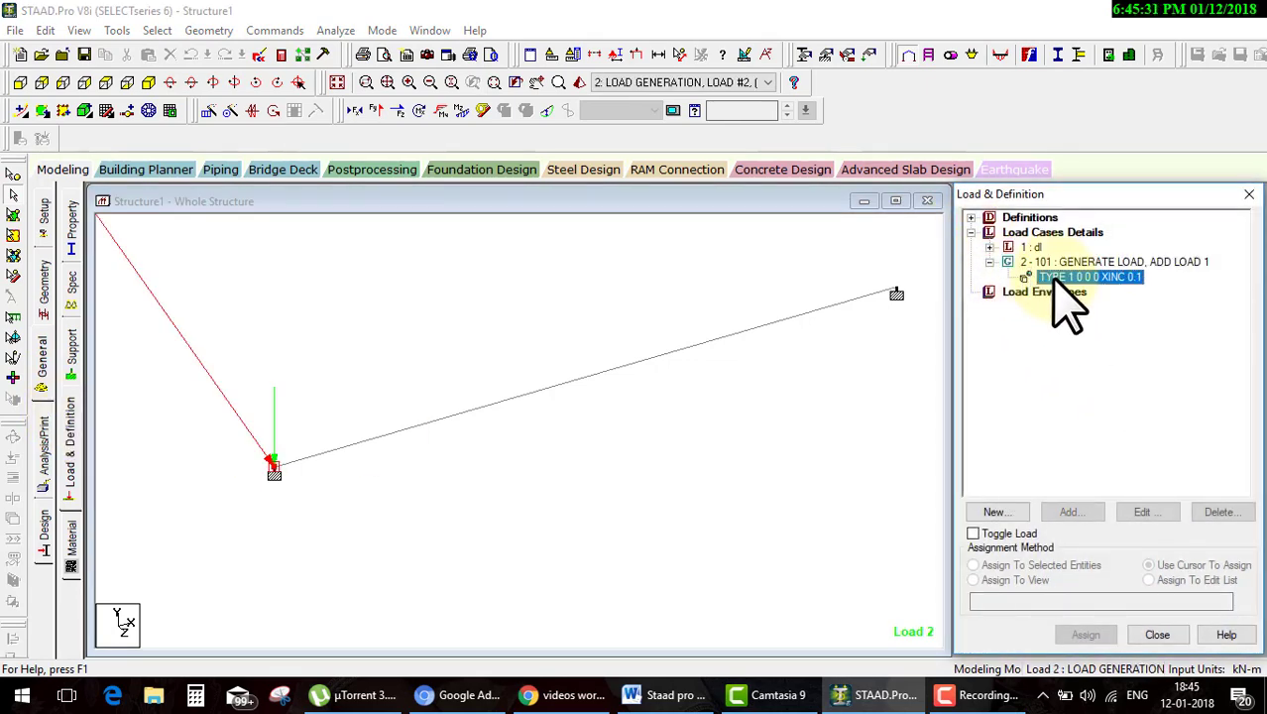
Switch to front elevation and step the active load list to load case 69
left_click(19, 83)
left_click(602, 82)
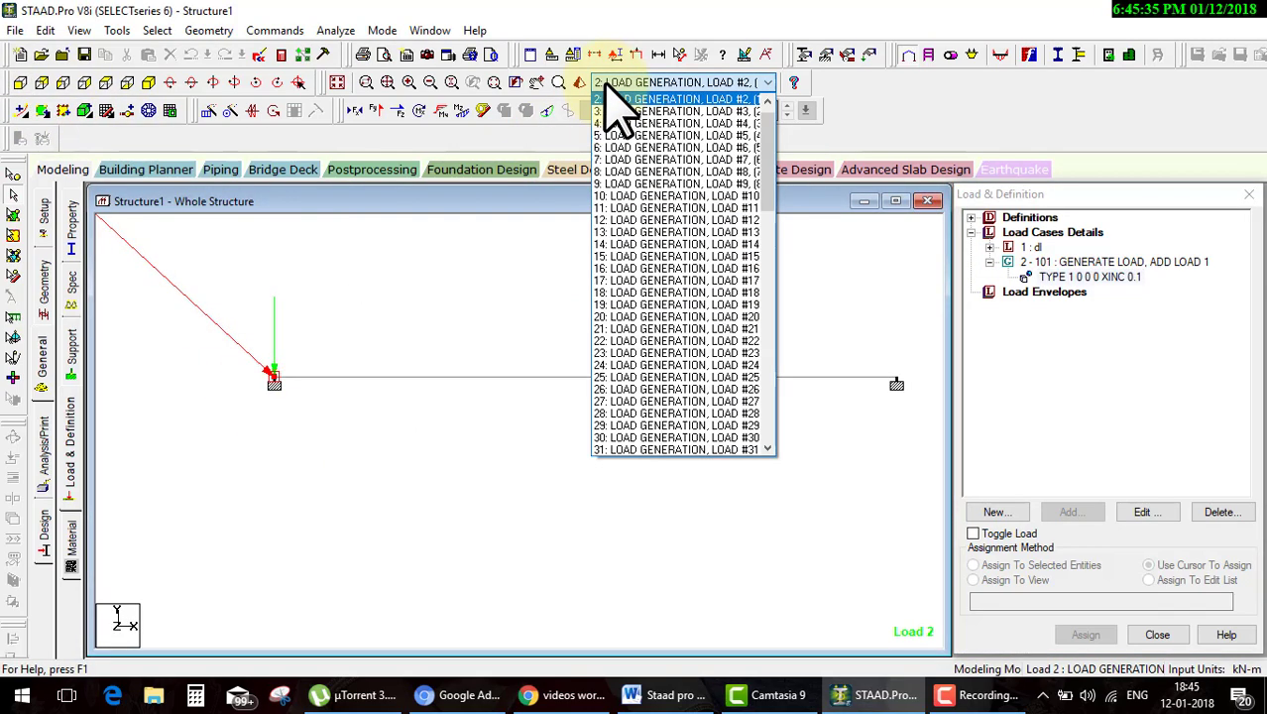
left_click(609, 94)
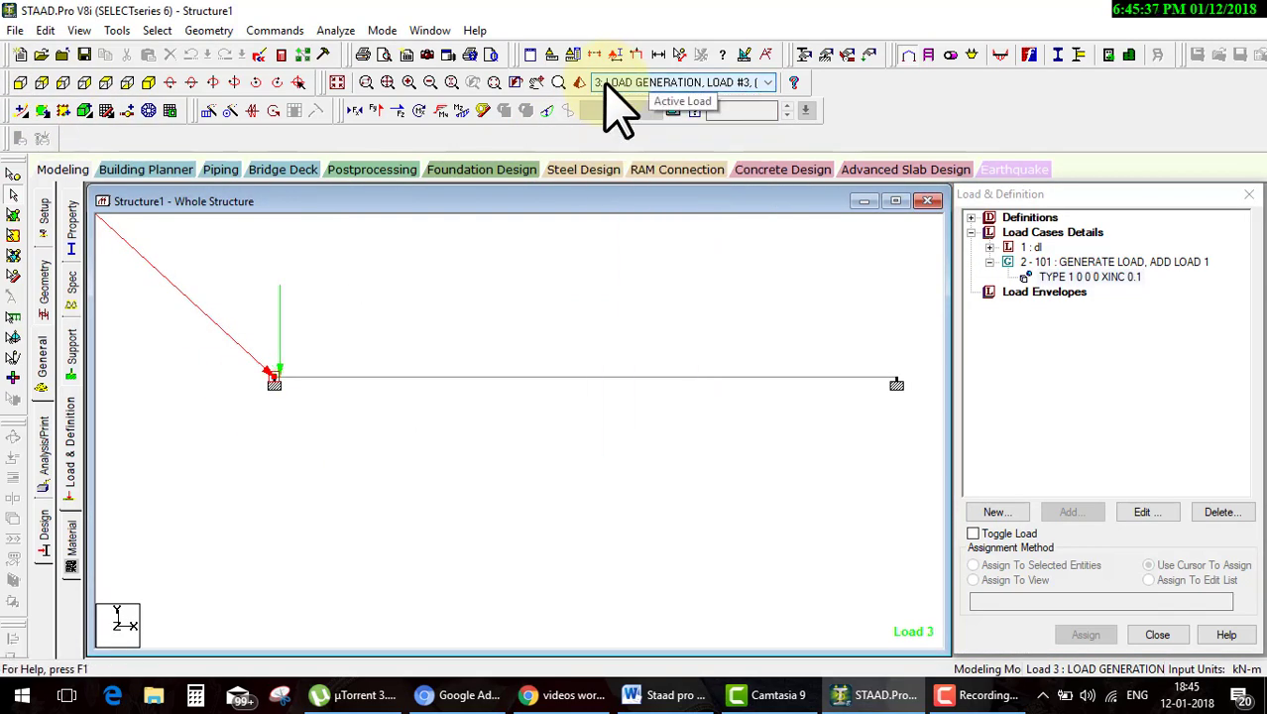
scroll(605, 84, "down", 3)
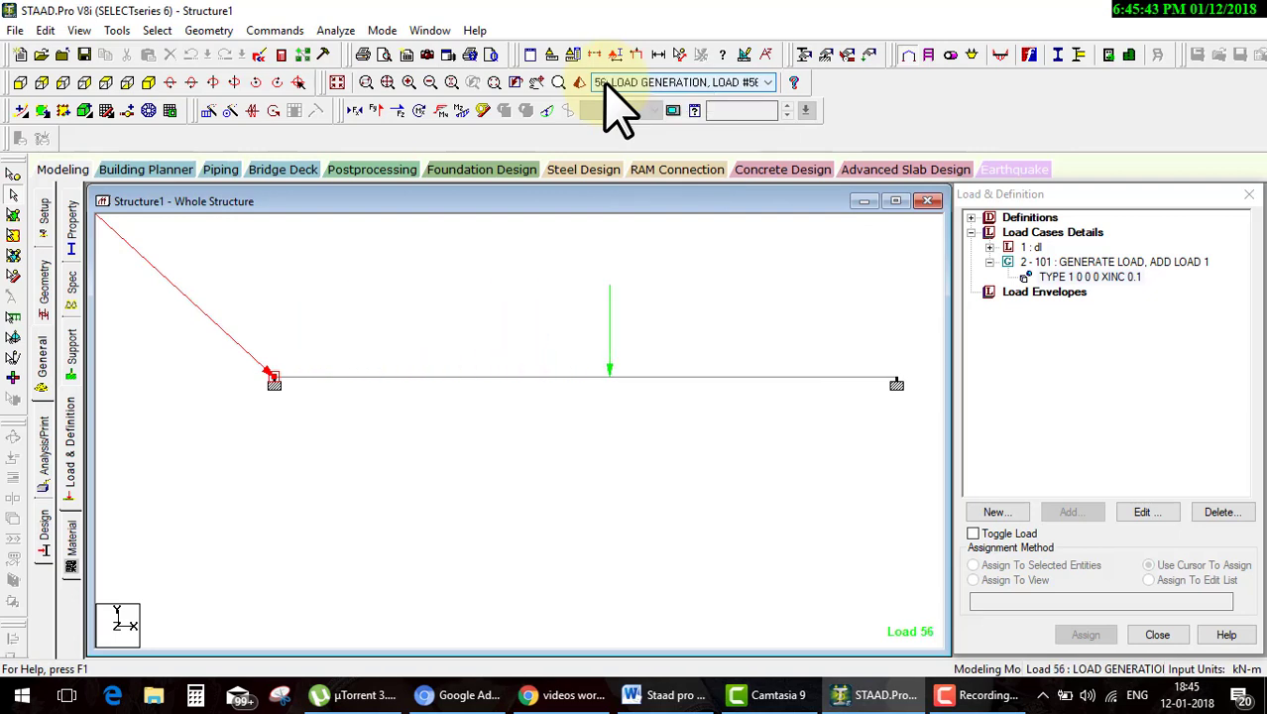
Show Bending Z for several moving-load cases, then the deflected shape for case 19
left_click(457, 109)
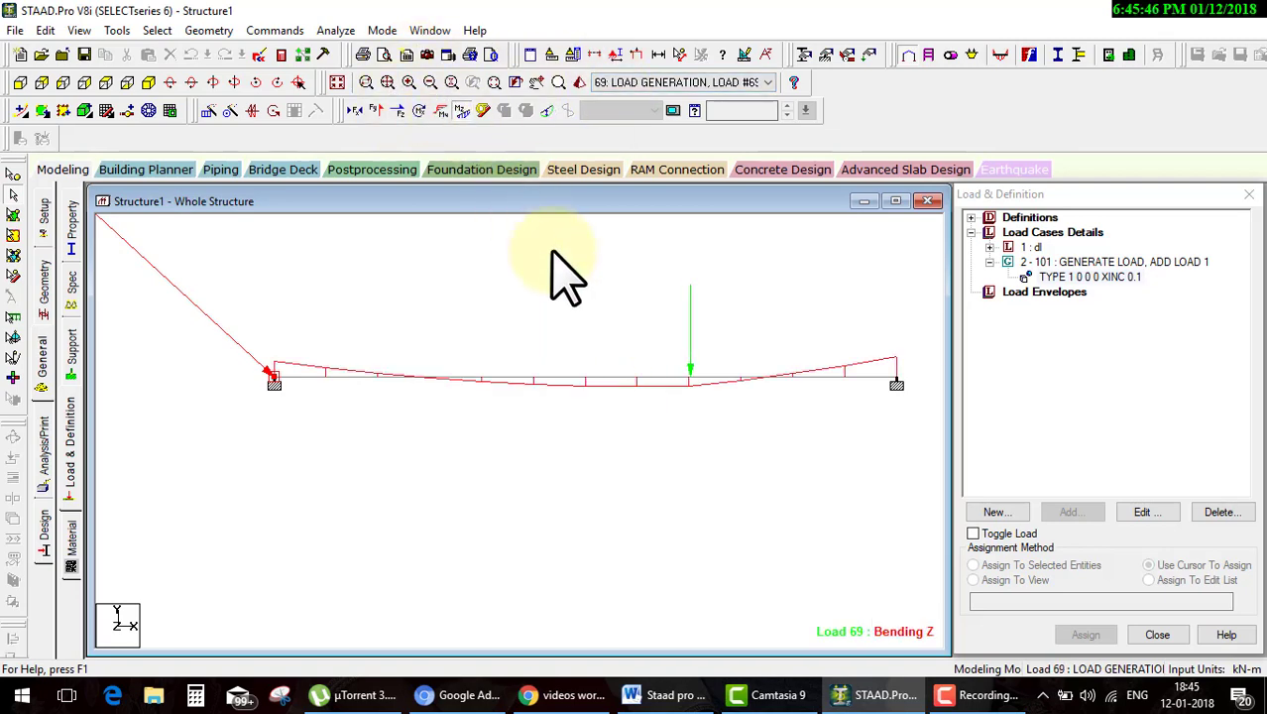
left_click(716, 84)
key("Down")
key("Down")
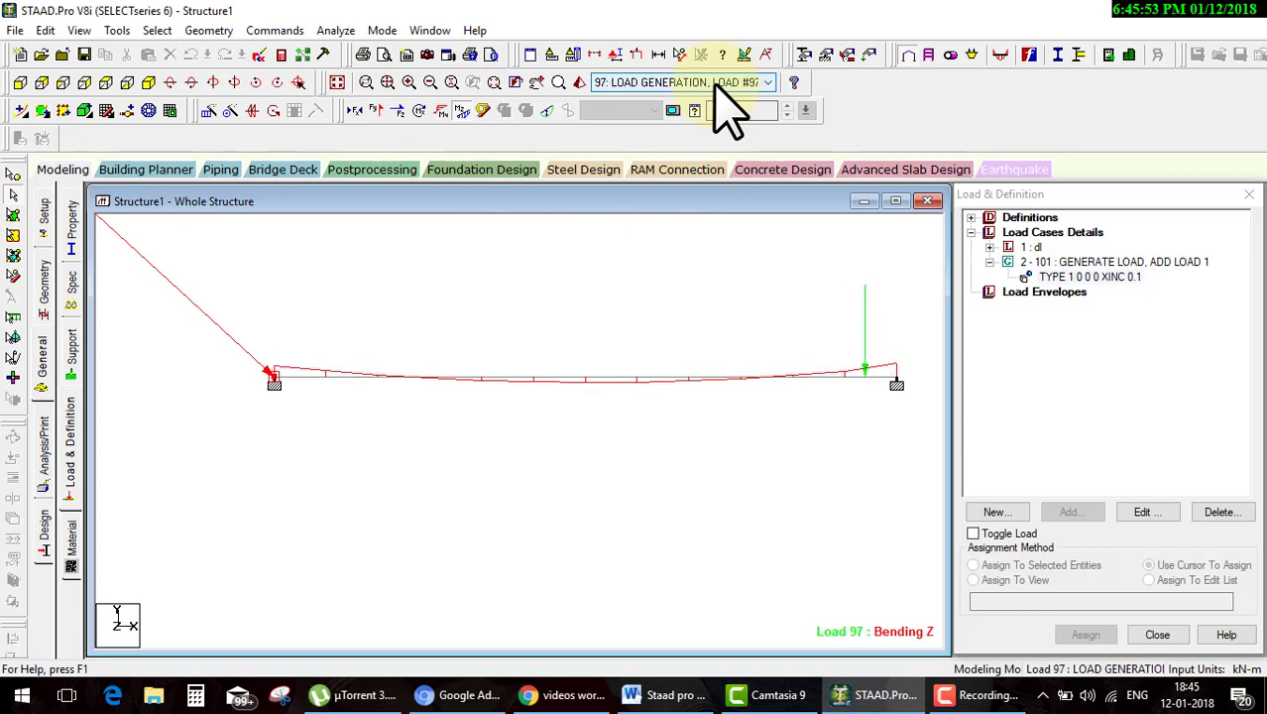
key("Up")
key("Up")
key("Up")
key("Up")
key("Up")
key("Up")
key("Up")
key("Up")
key("Up")
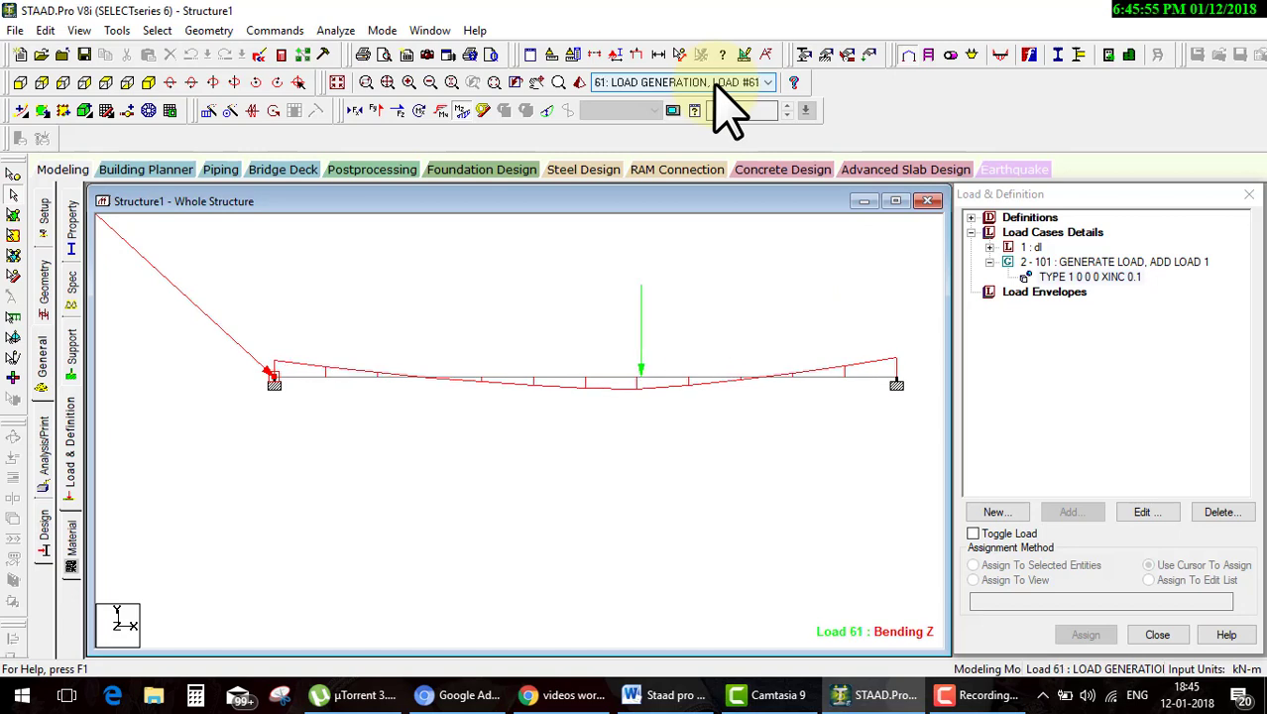
key("Up")
key("Up")
key("Up")
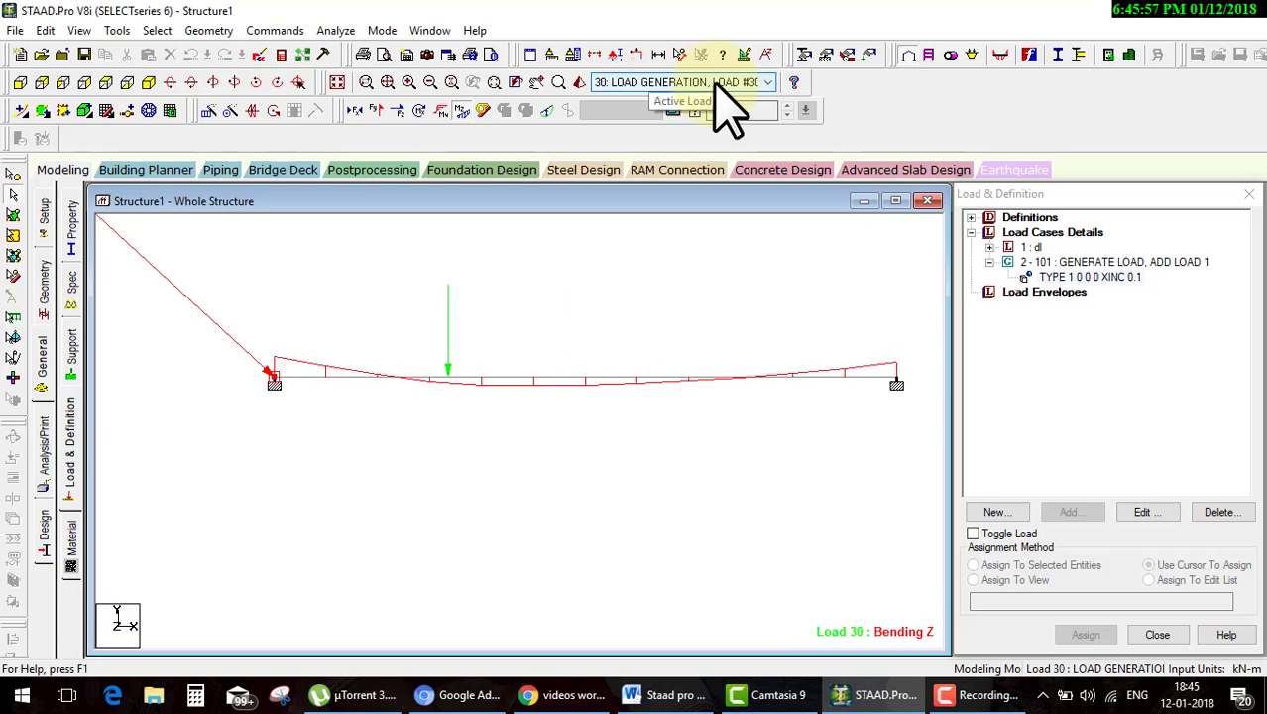
key("Up")
key("Up")
key("Up")
left_click(461, 110)
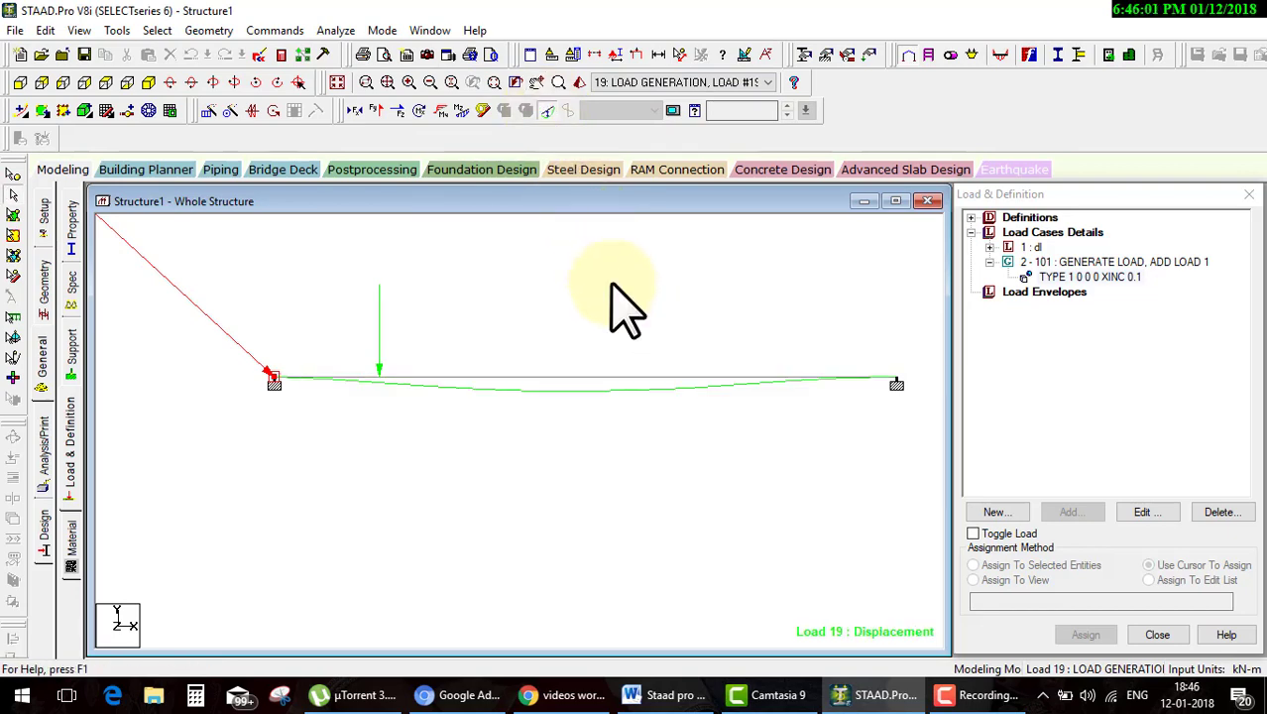
Scroll down through the generated load cases, comparing the displacement diagrams
left_click(759, 83)
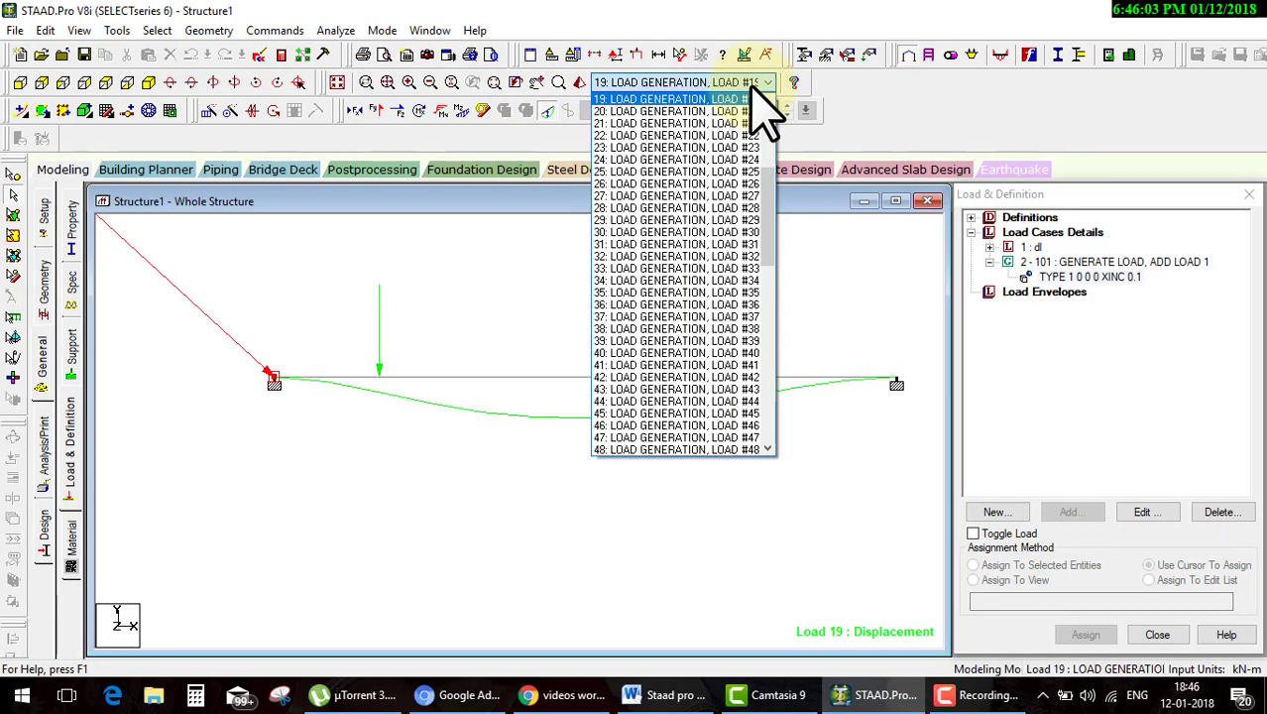
left_click(752, 85)
scroll(752, 83, "down", 4)
scroll(752, 83, "down", 4)
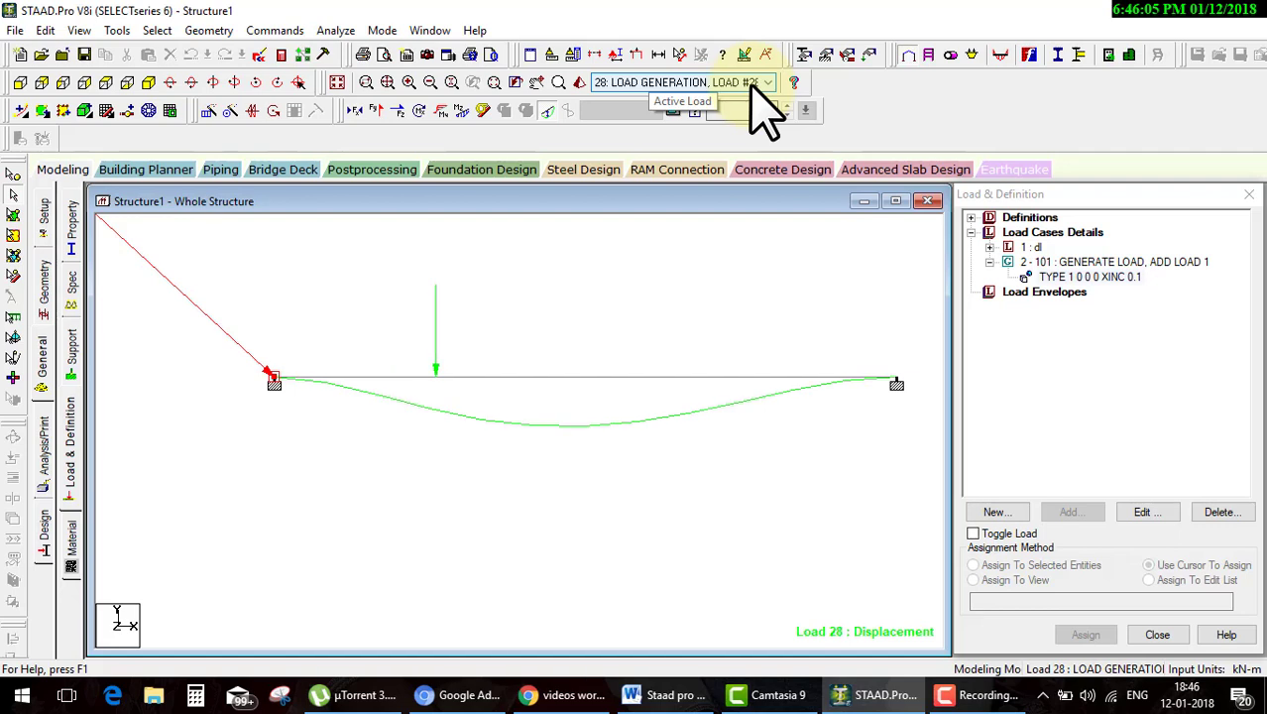
scroll(751, 84, "down", 9)
scroll(751, 84, "down", 7)
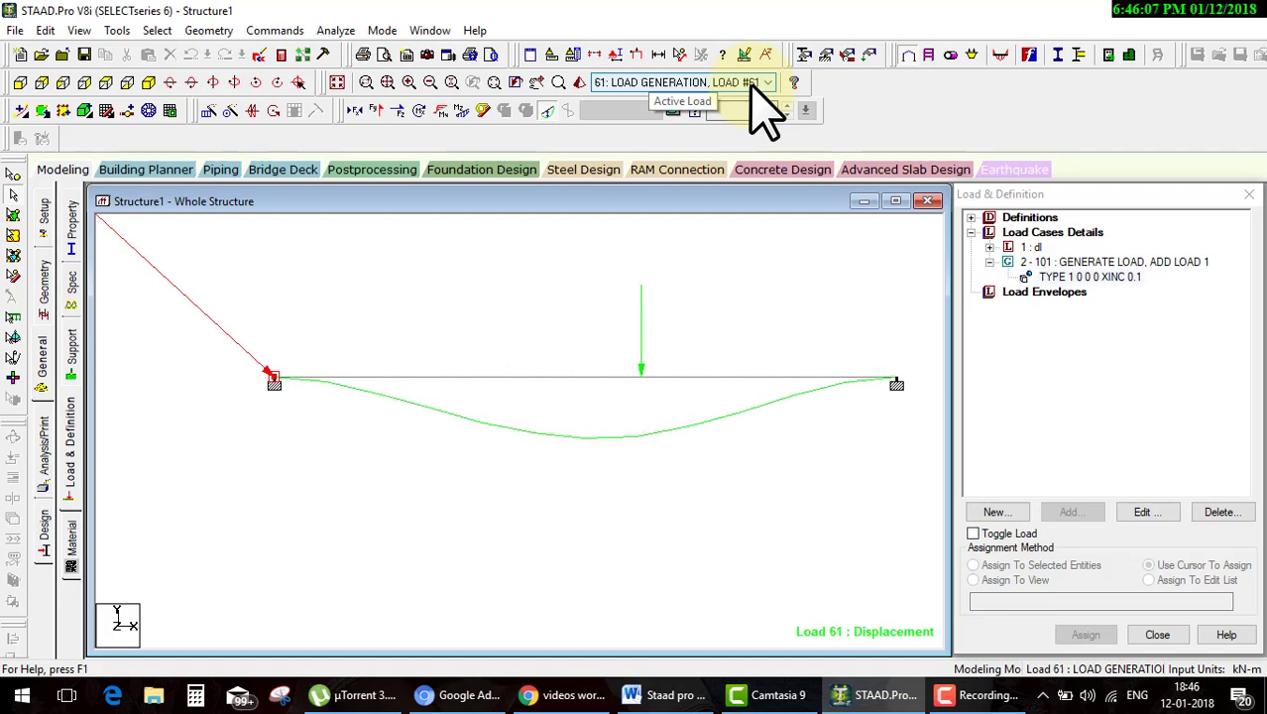
scroll(751, 85, "down", 6)
scroll(751, 84, "down", 6)
scroll(751, 84, "down", 9)
scroll(751, 84, "down", 6)
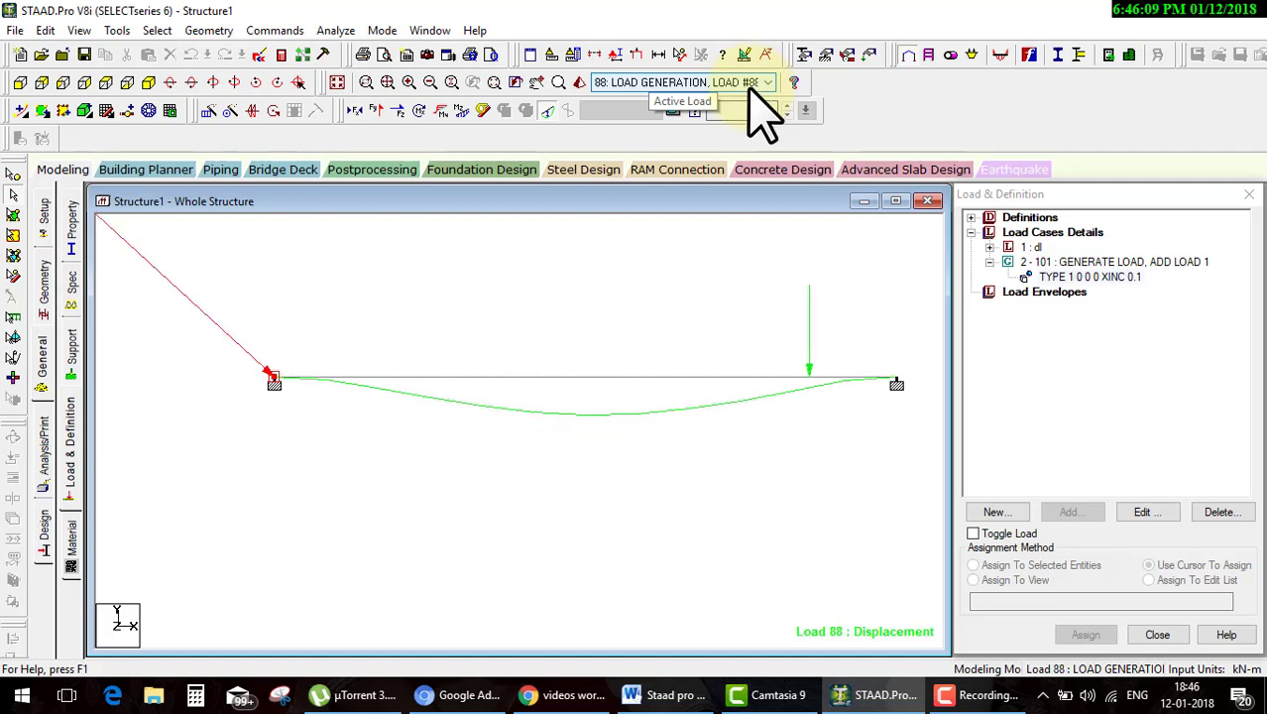
Scroll back up through the list to settle on generated load case 66
left_click(603, 85)
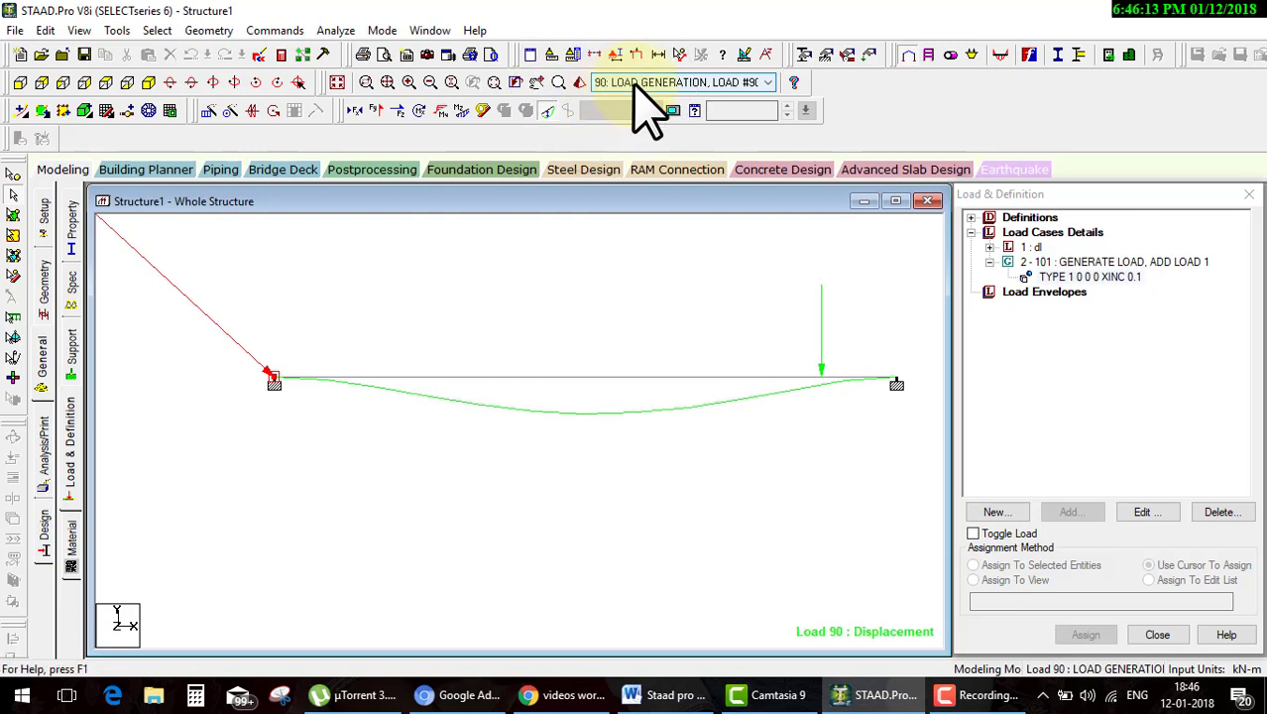
scroll(636, 87, "up", 5)
scroll(635, 87, "up", 9)
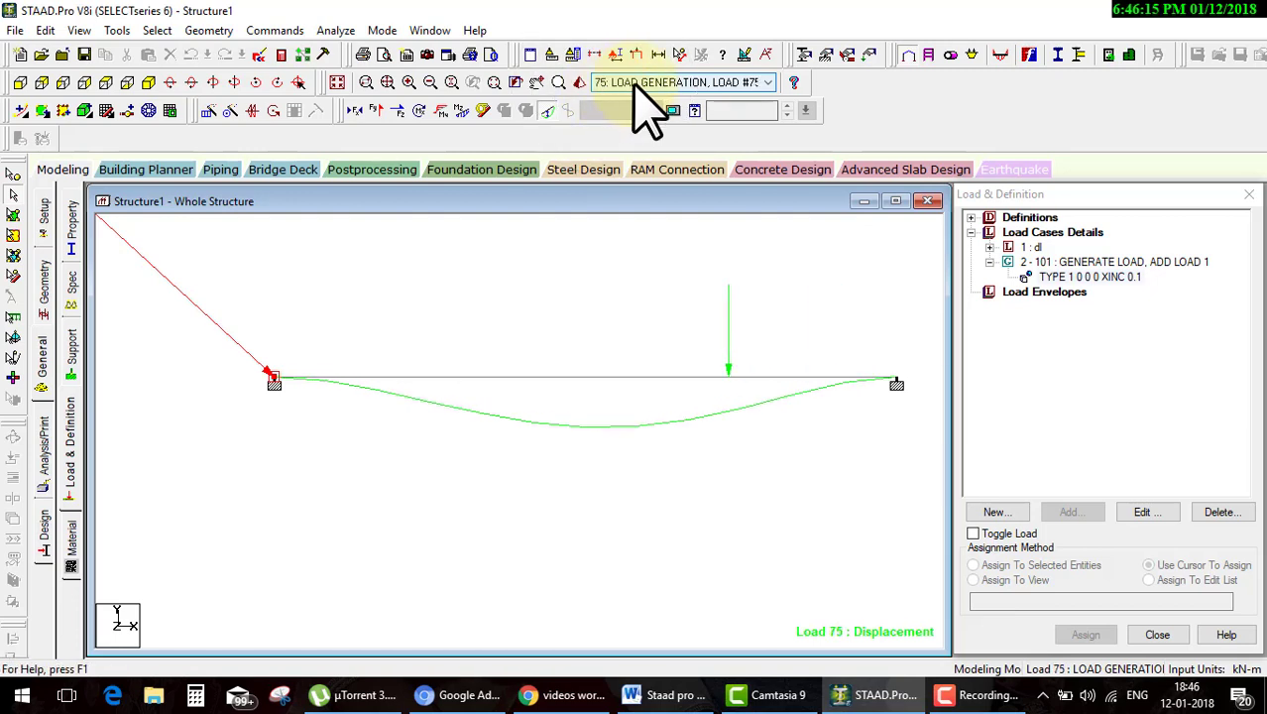
scroll(636, 87, "up", 4)
scroll(636, 87, "up", 2)
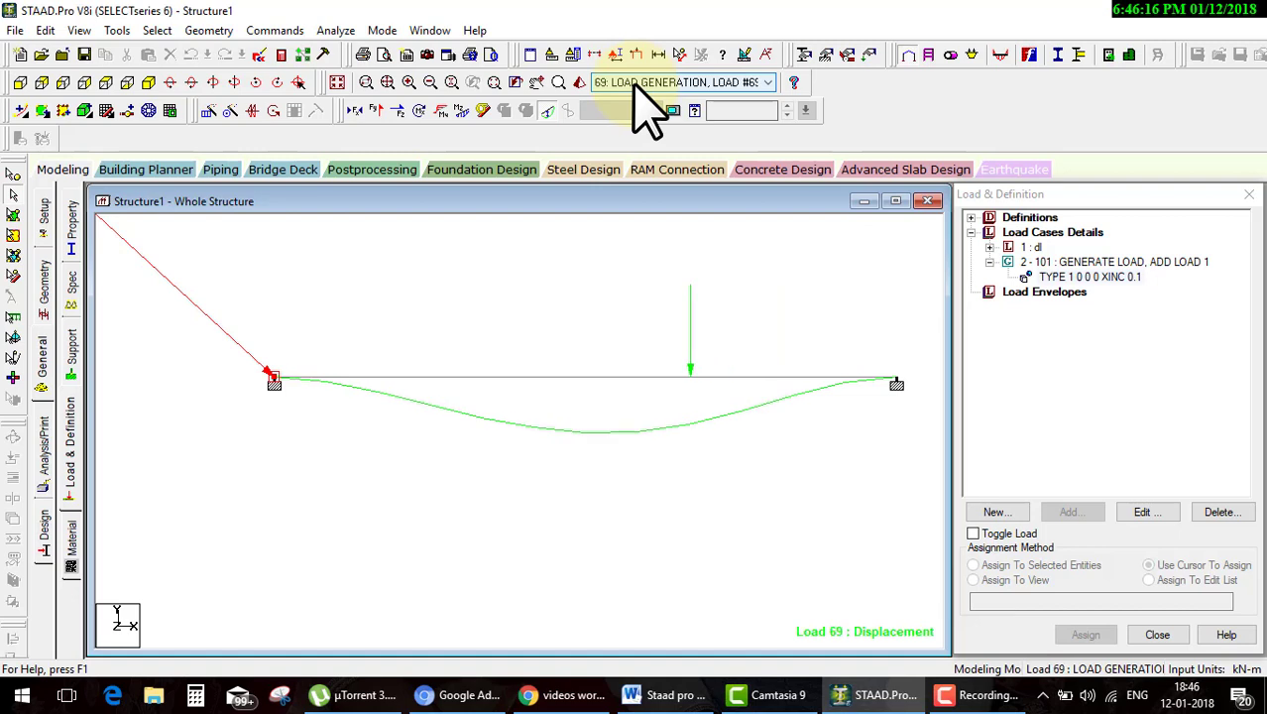
Expand Definitions > Vehicle Definitions and open TYPE 1 LOAD 10 for editing
left_click(972, 218)
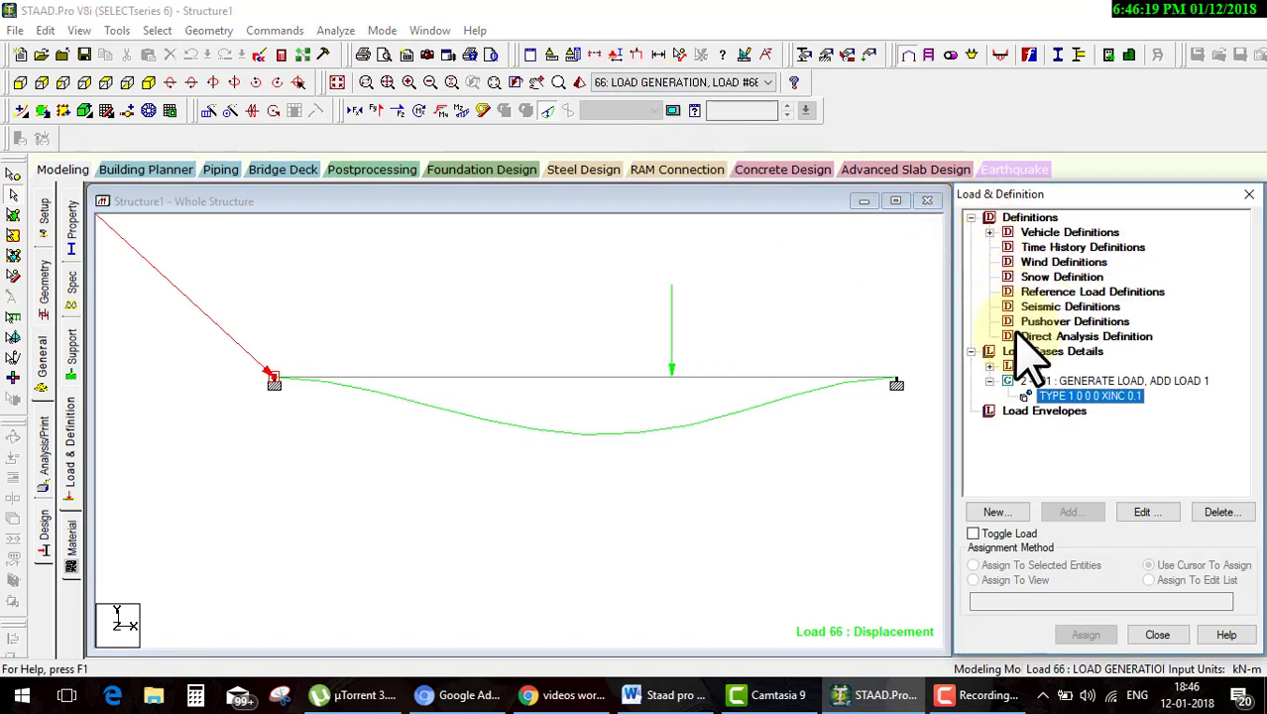
left_click(1031, 396)
left_click(989, 233)
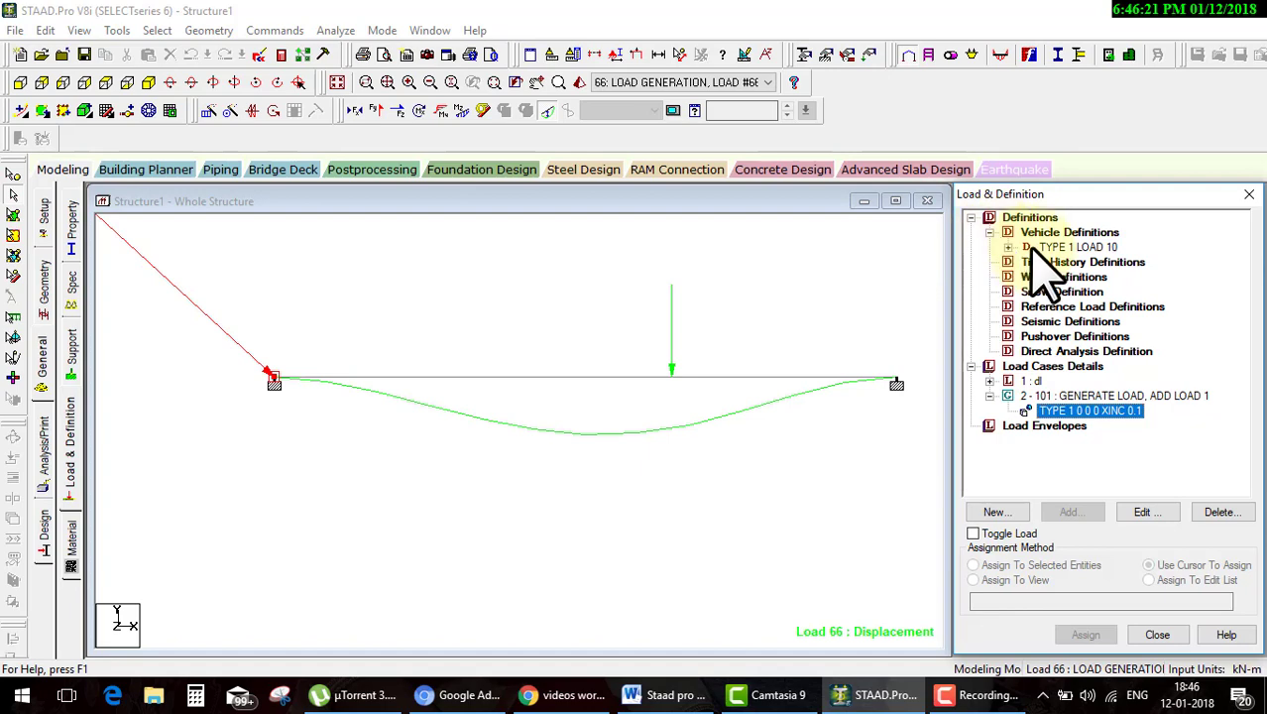
left_click(1007, 247)
left_click(1057, 263)
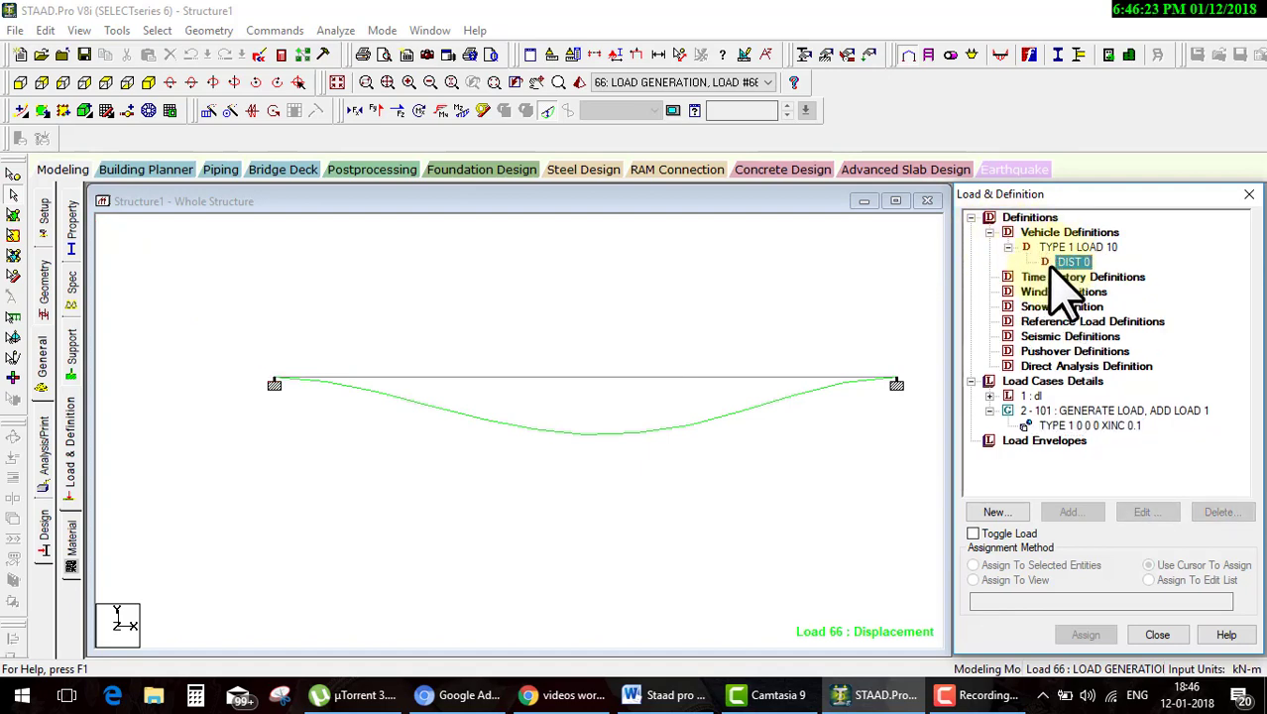
double_click(1070, 248)
type("5")
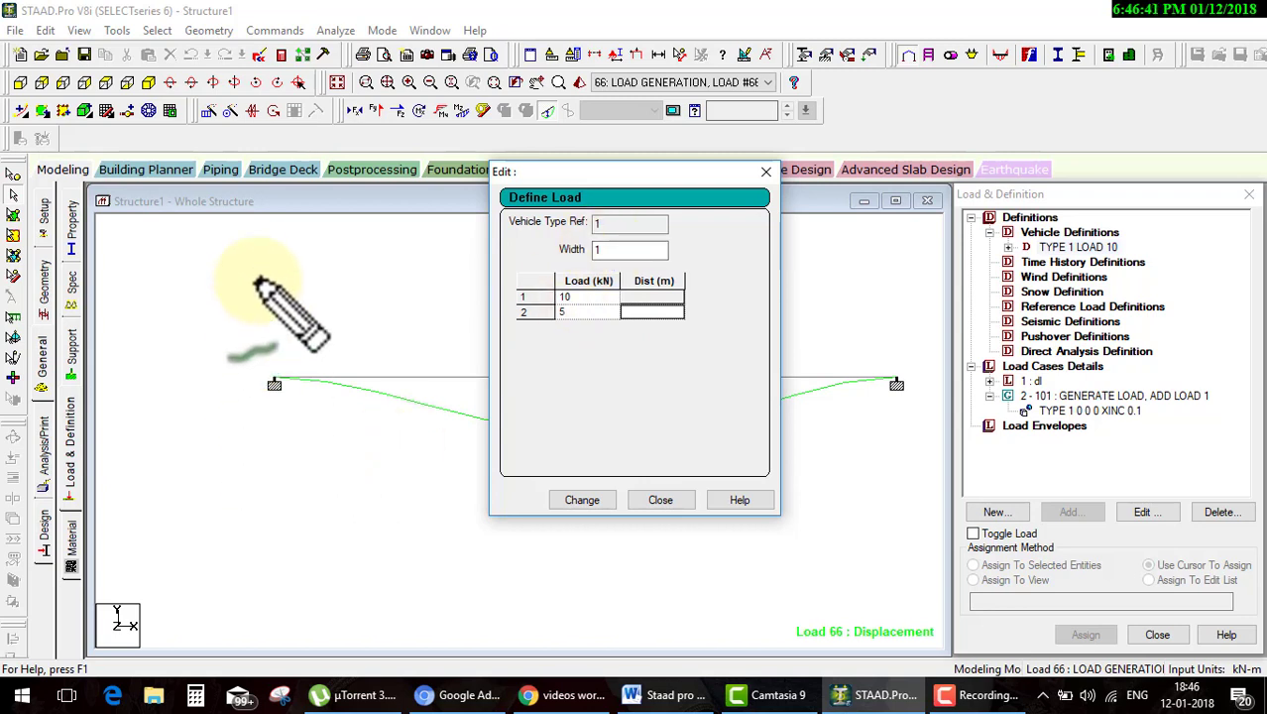
Sketch the vehicle's axle-load arrows and spacings on screen, then clear the sketch
mouse_move(238, 263)
left_mouse_down()
mouse_move(244, 379)
mouse_move(257, 348)
left_mouse_up()
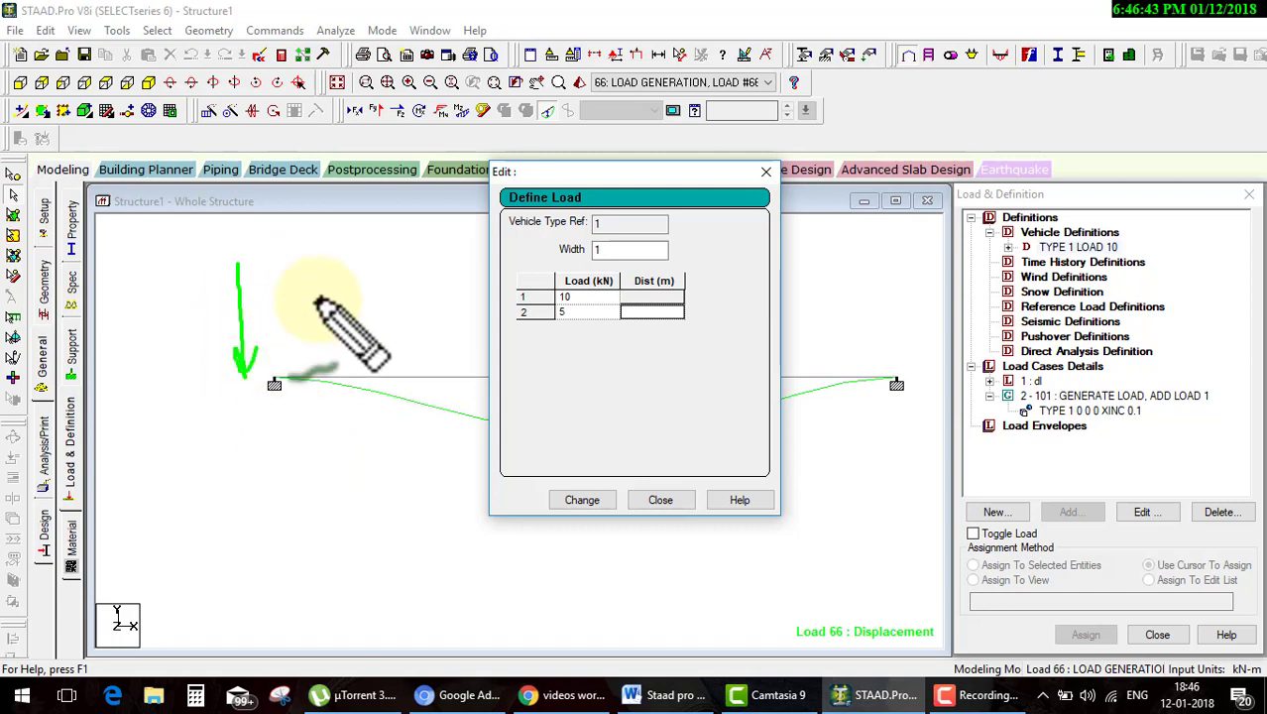
mouse_move(321, 238)
left_mouse_down()
mouse_move(326, 300)
mouse_move(342, 291)
left_mouse_up()
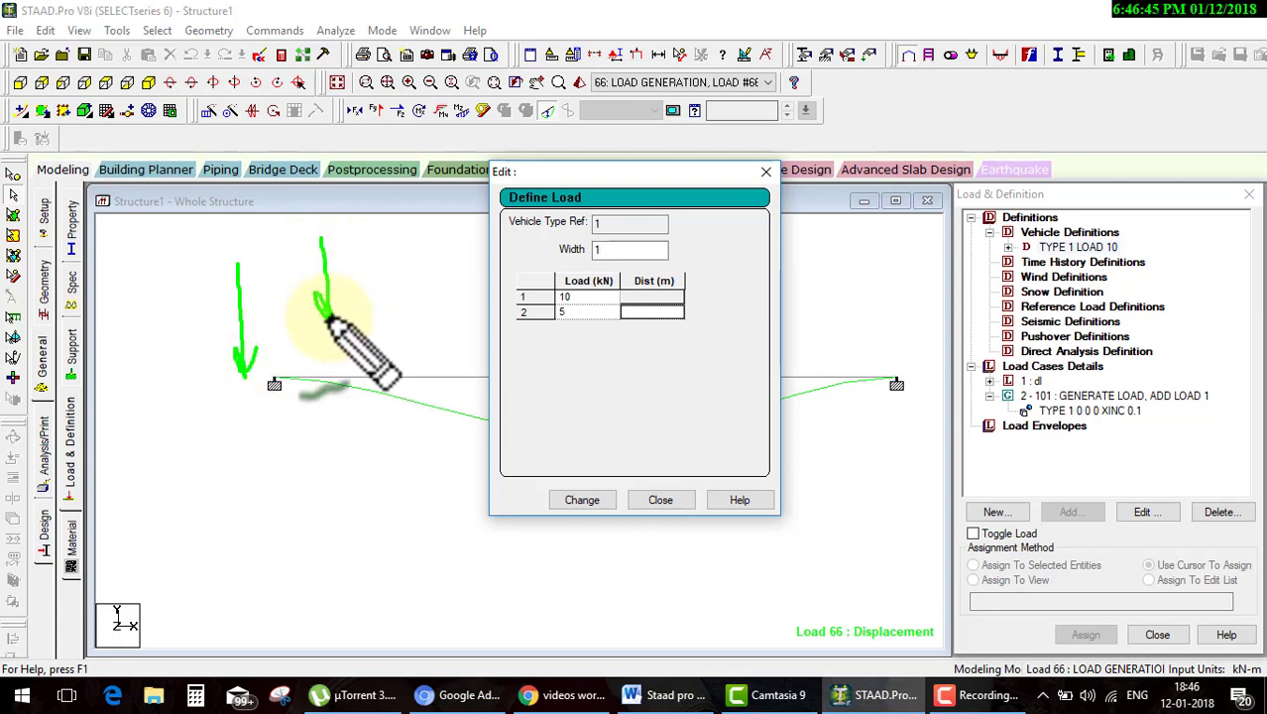
left_click_drag(247, 317, 342, 289)
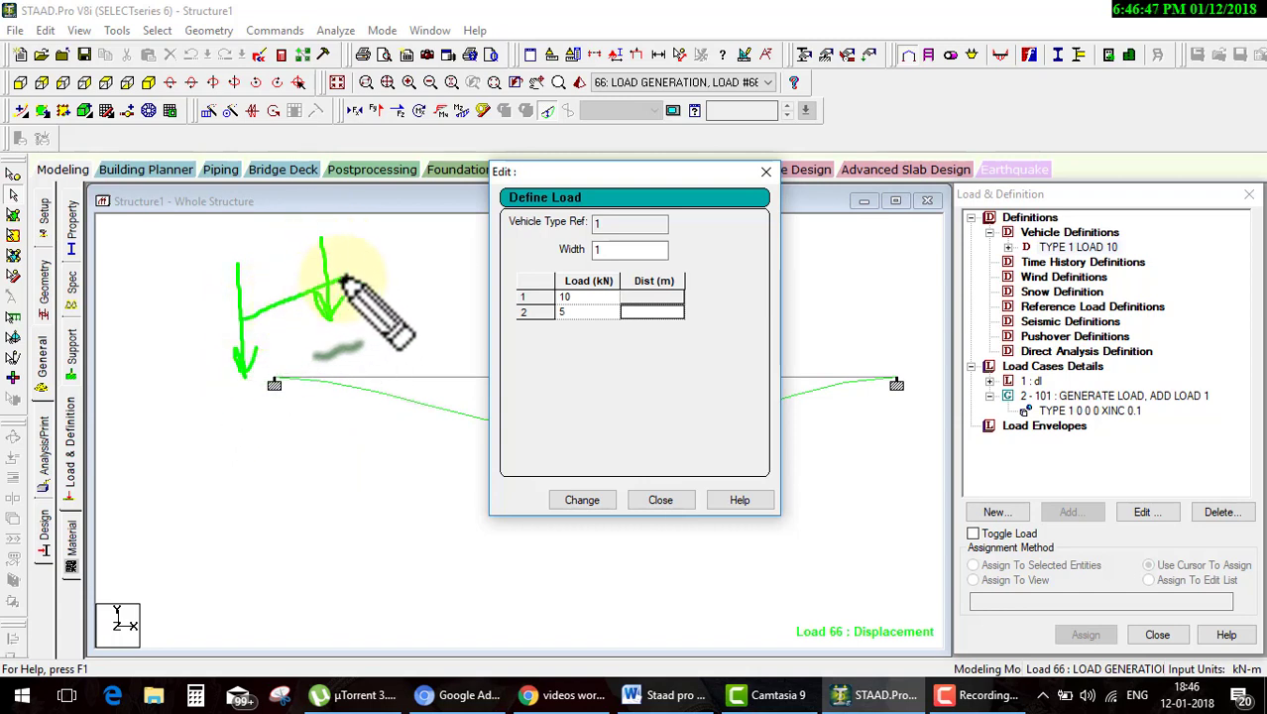
mouse_move(271, 255)
left_mouse_down()
mouse_move(274, 292)
mouse_move(304, 267)
left_mouse_up()
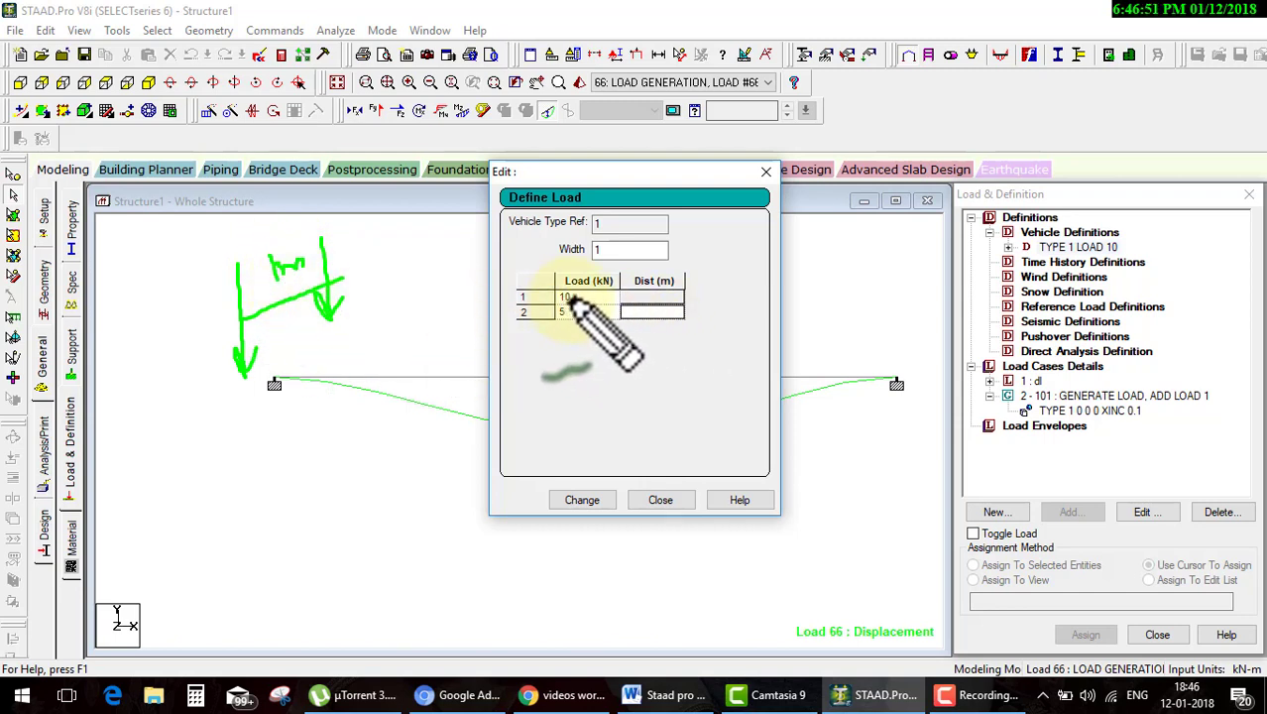
mouse_move(198, 236)
left_mouse_down()
mouse_move(202, 273)
mouse_move(232, 230)
mouse_move(293, 252)
mouse_move(325, 243)
left_mouse_up()
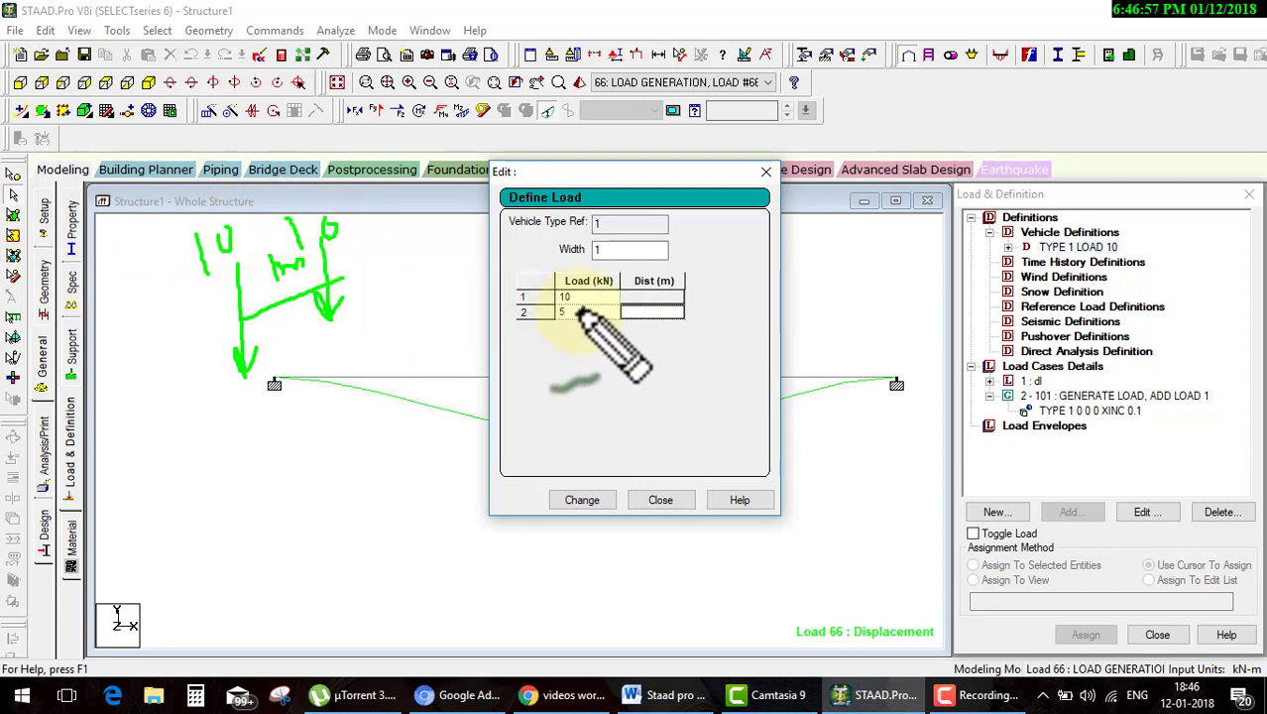
left_click_drag(243, 369, 149, 345)
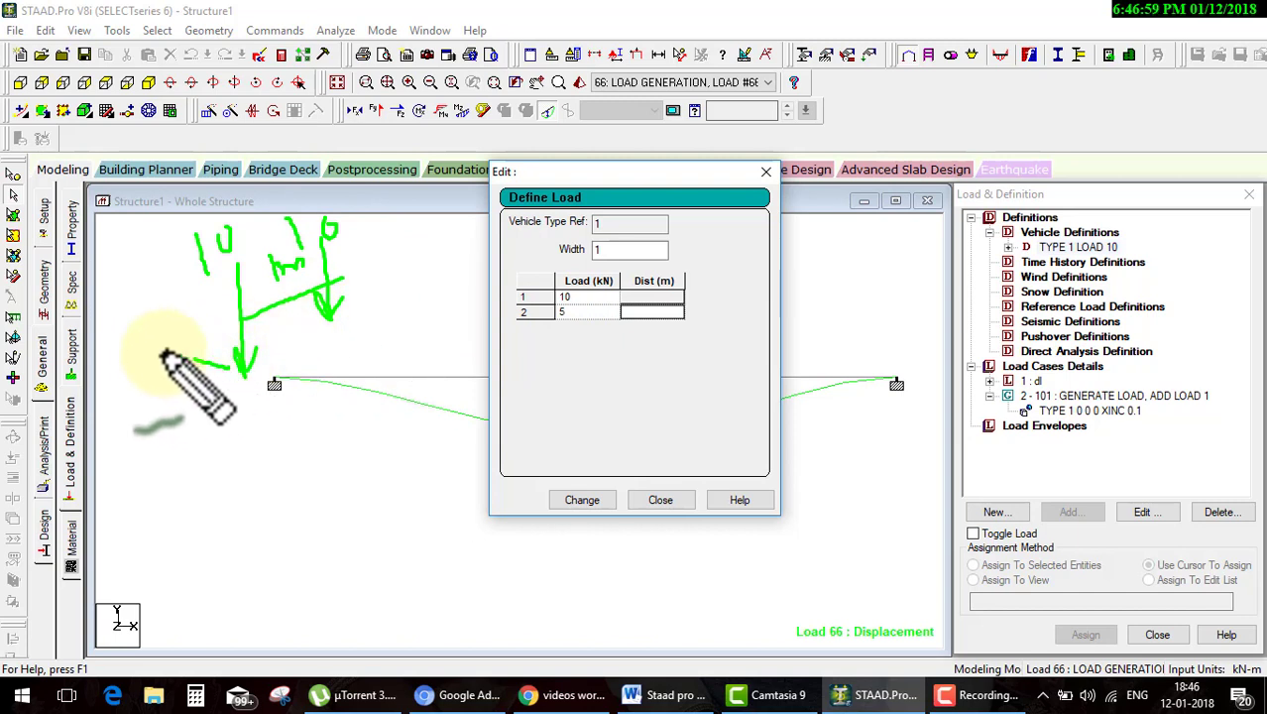
mouse_move(149, 263)
left_mouse_down()
mouse_move(149, 352)
mouse_move(298, 260)
left_mouse_up()
left_click_drag(297, 207, 298, 287)
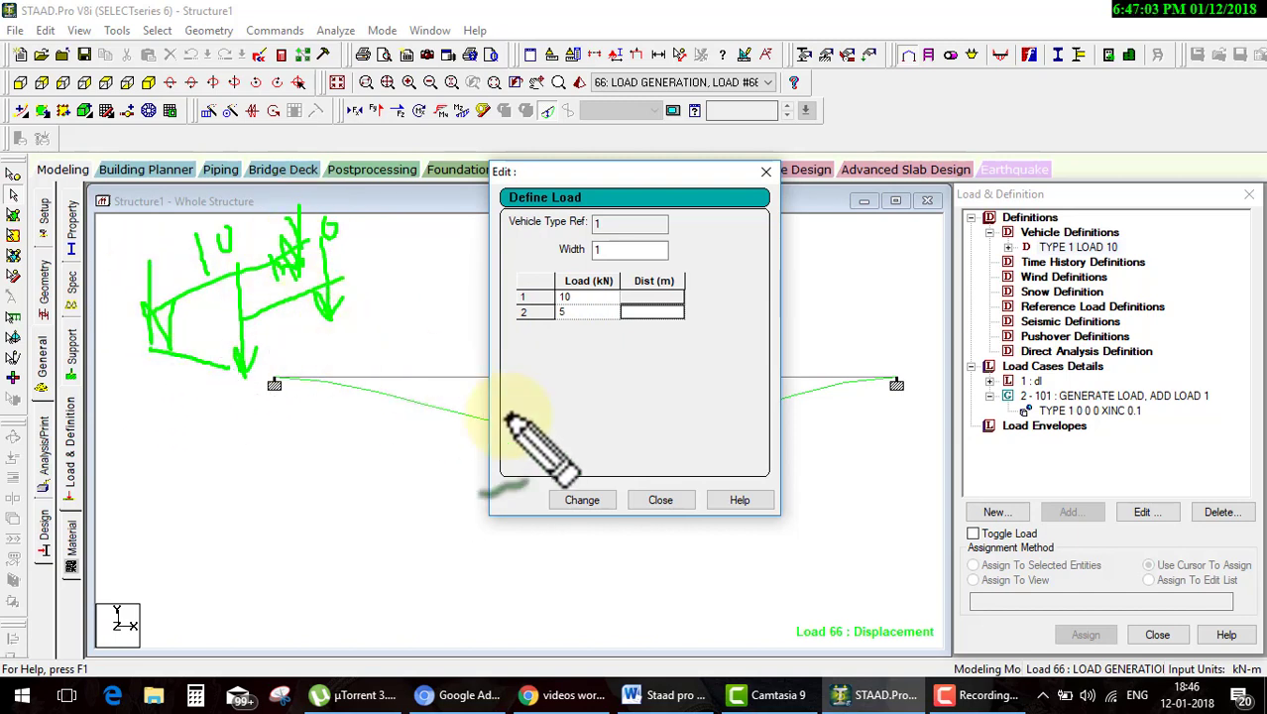
key("Escape")
key("ctrl+2")
left_click_drag(510, 461, 558, 451)
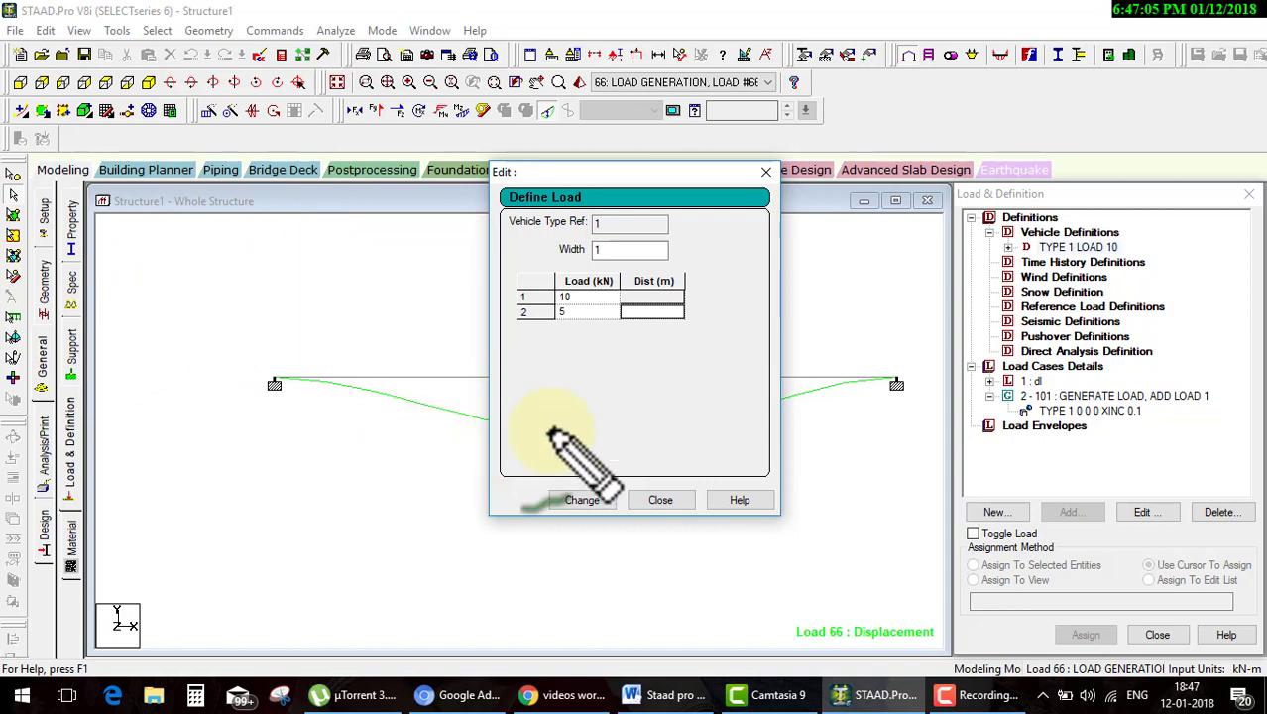
mouse_move(538, 352)
left_mouse_down()
mouse_move(535, 432)
mouse_move(538, 319)
mouse_move(526, 345)
mouse_move(545, 319)
left_mouse_up()
mouse_move(622, 288)
left_mouse_down()
mouse_move(624, 370)
mouse_move(644, 333)
left_mouse_up()
left_click_drag(597, 220, 601, 277)
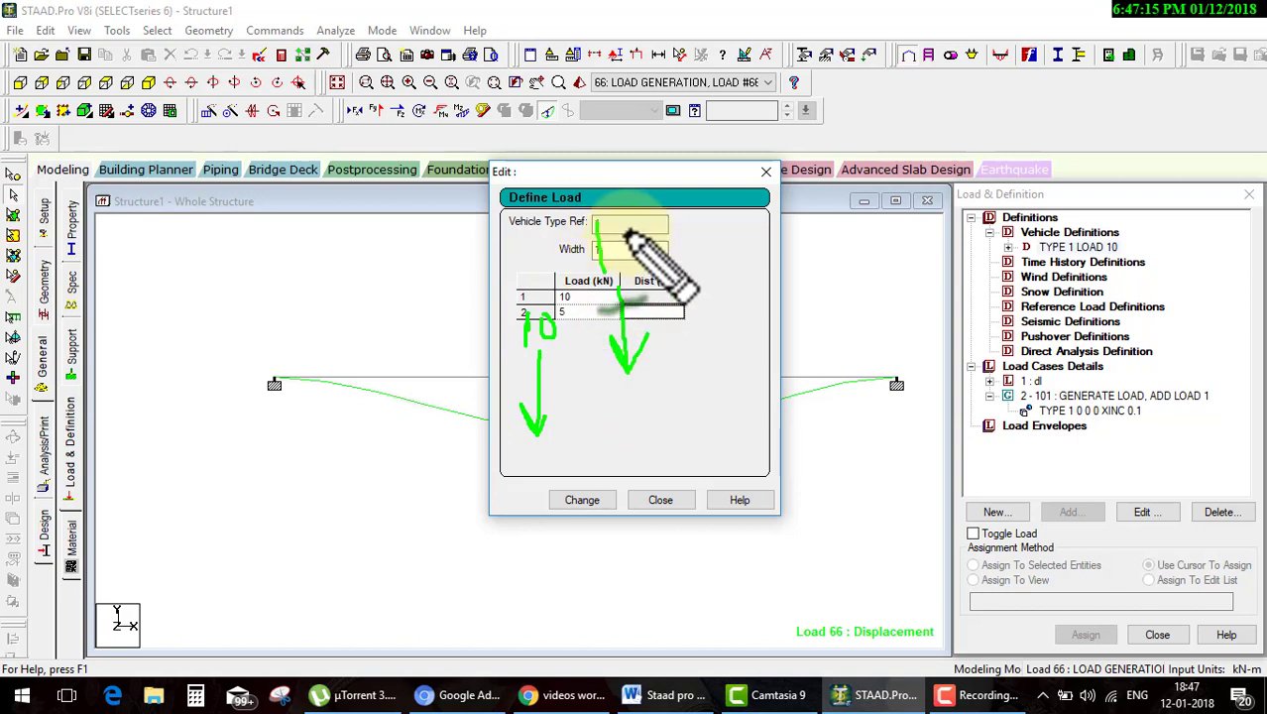
left_click_drag(631, 231, 626, 236)
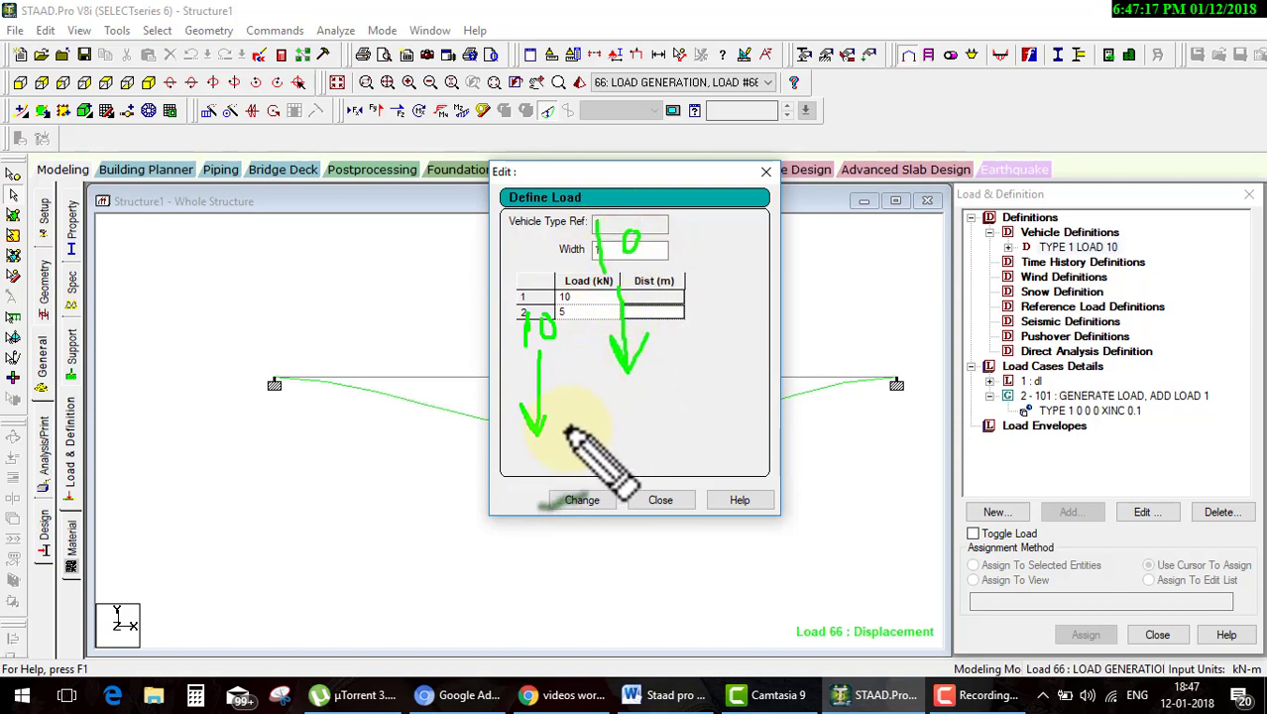
mouse_move(546, 436)
left_mouse_down()
mouse_move(631, 368)
mouse_move(593, 366)
left_mouse_up()
left_click_drag(667, 248, 774, 238)
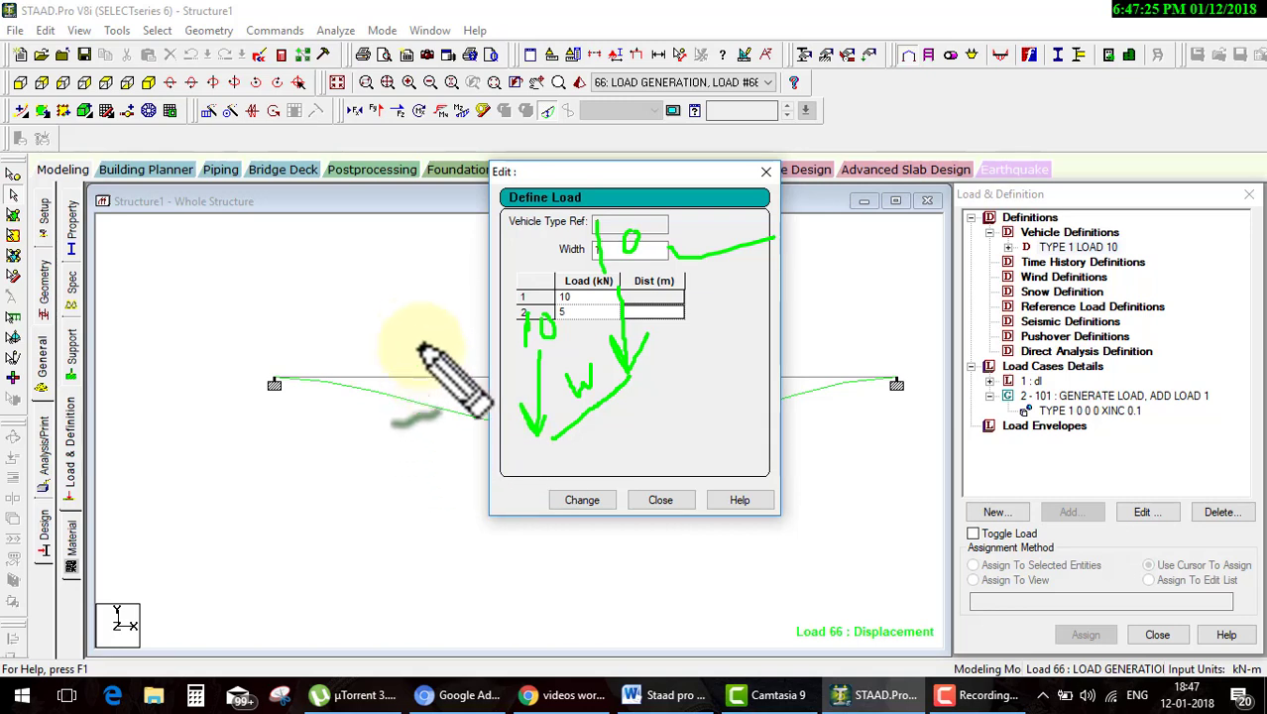
left_click_drag(522, 433, 439, 409)
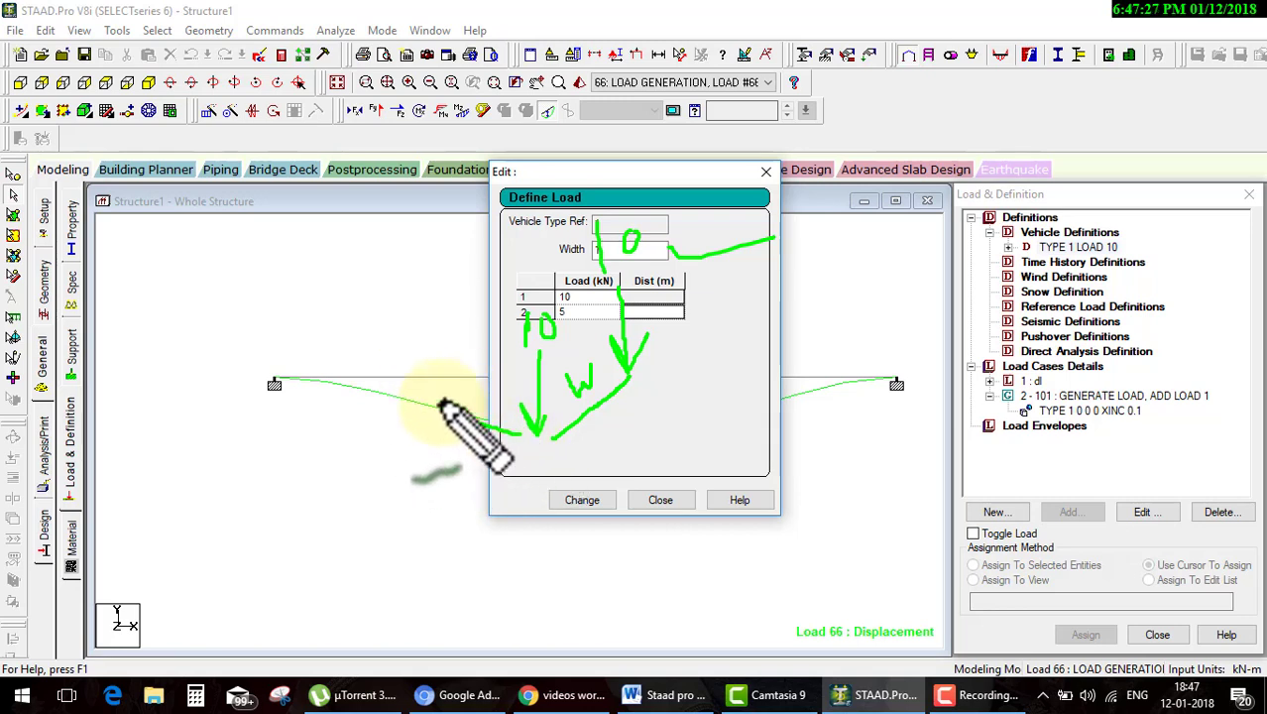
mouse_move(429, 296)
left_mouse_down()
mouse_move(434, 397)
mouse_move(460, 352)
left_mouse_up()
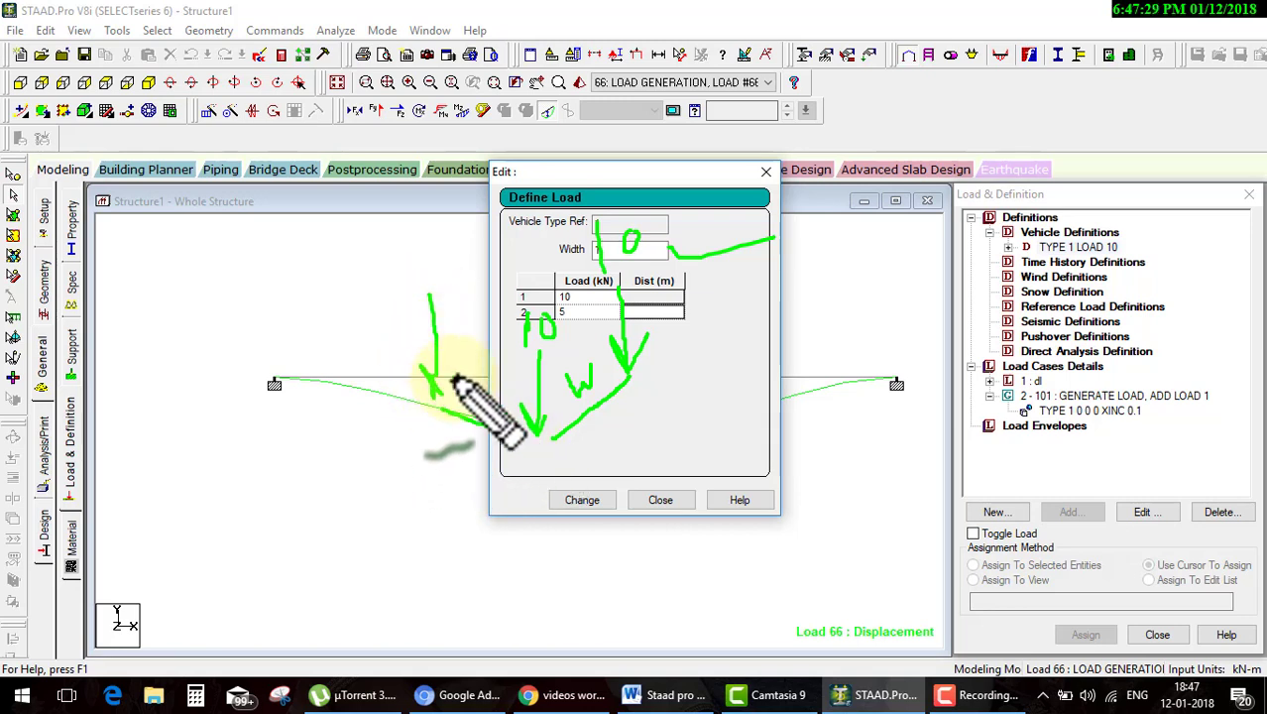
left_click_drag(430, 248, 414, 280)
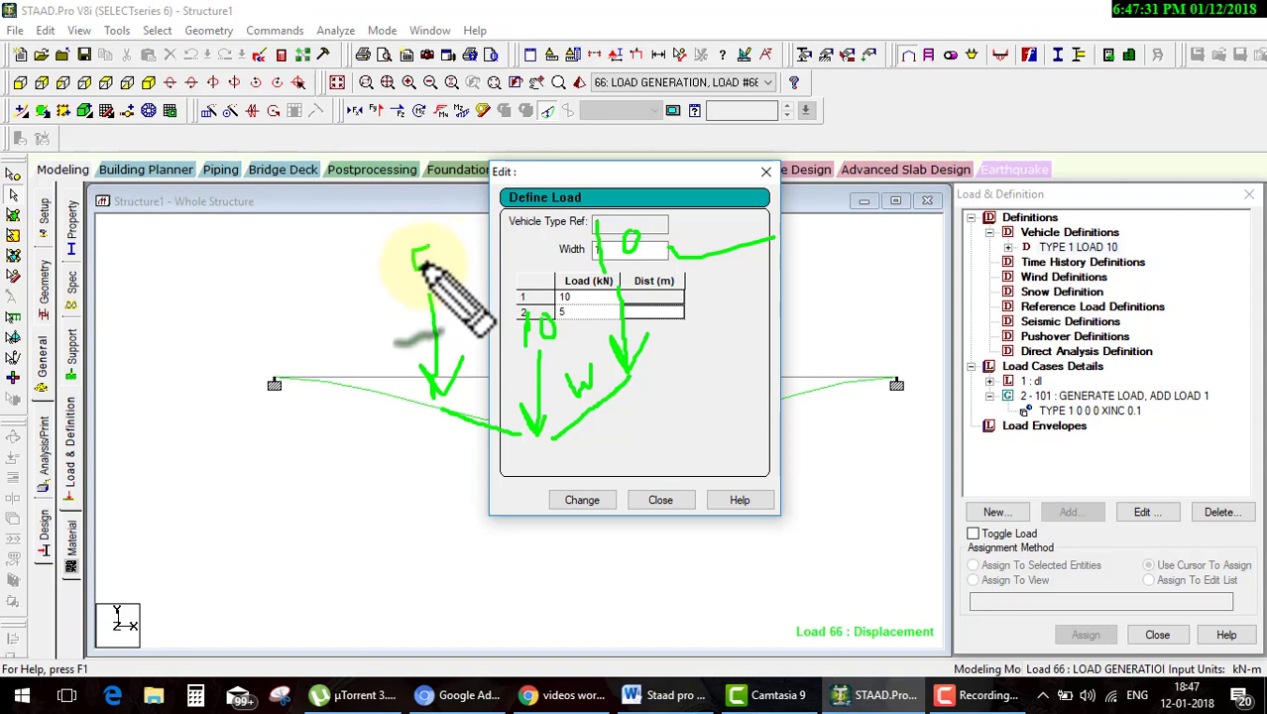
left_click(597, 374)
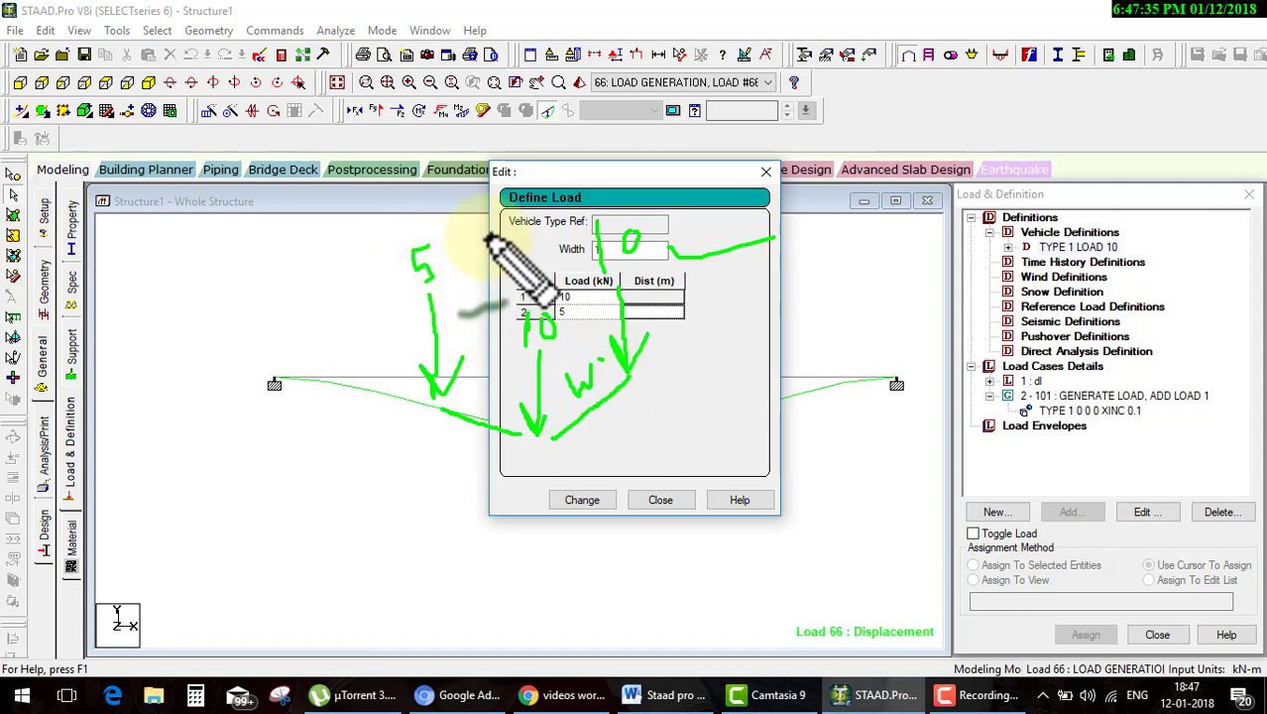
left_click_drag(488, 238, 495, 328)
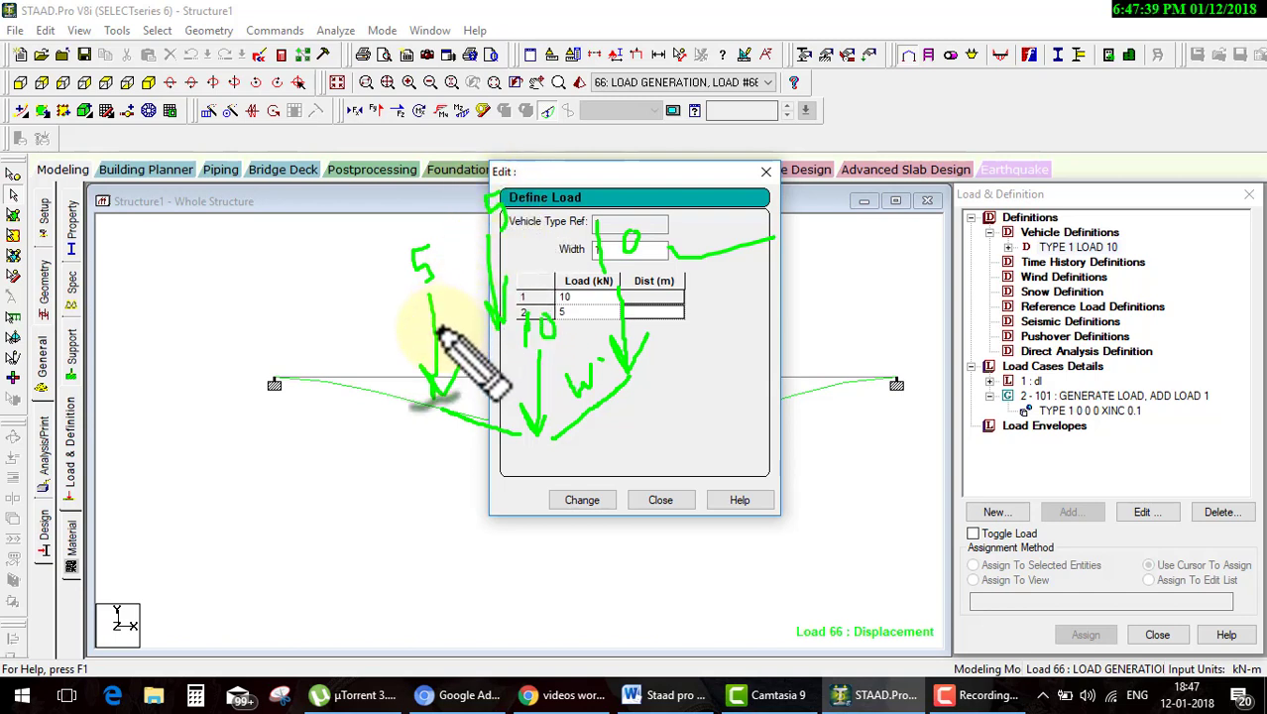
mouse_move(438, 266)
left_mouse_down()
mouse_move(477, 260)
mouse_move(436, 332)
left_mouse_up()
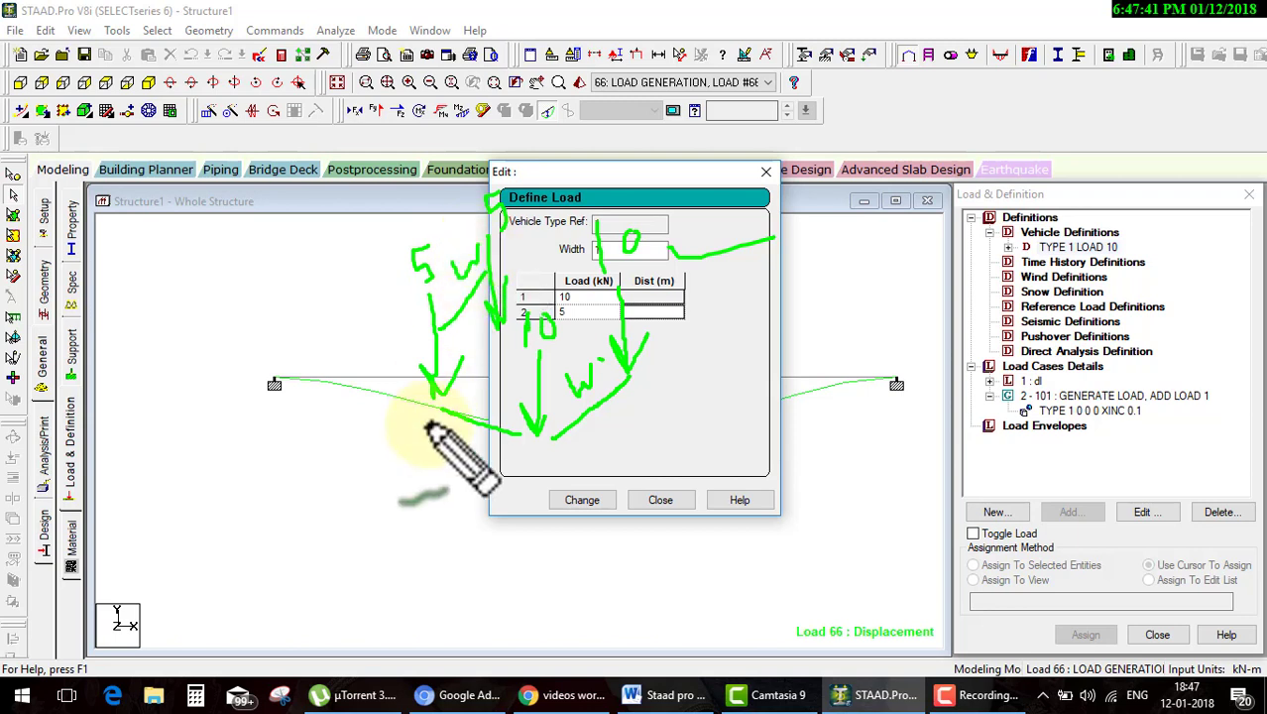
left_click_drag(424, 428, 406, 476)
left_click_drag(530, 456, 516, 504)
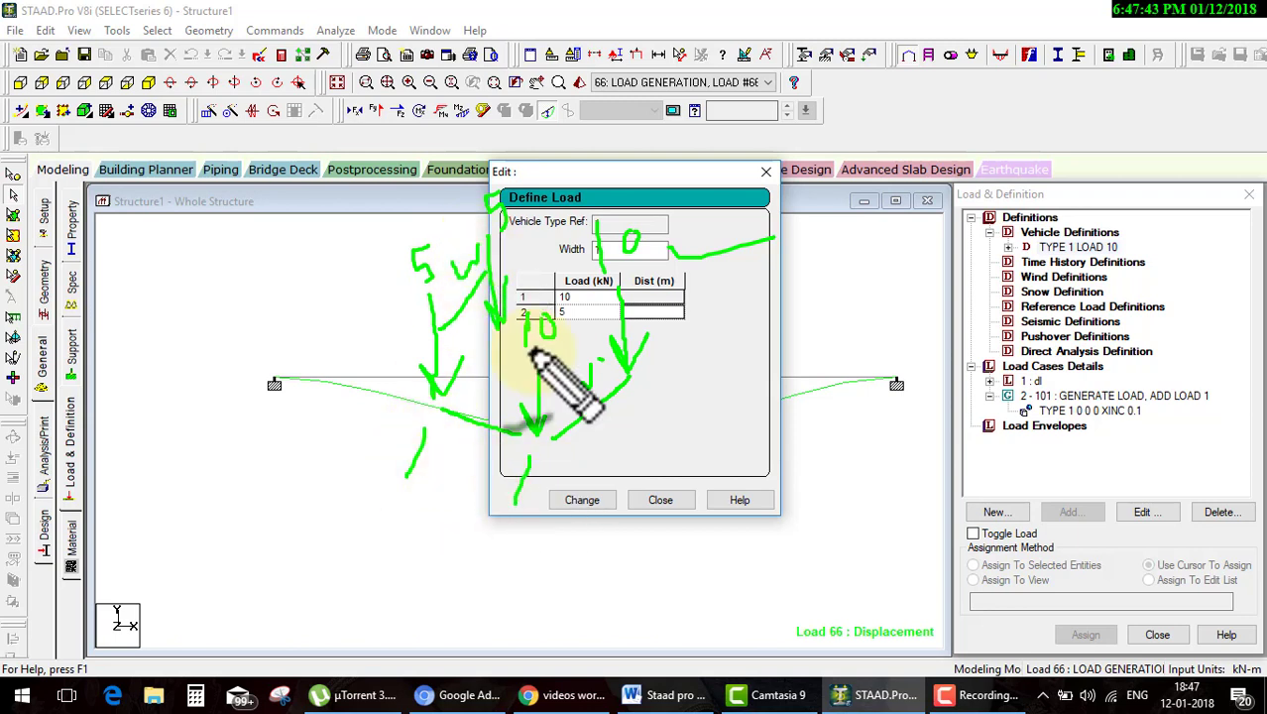
left_click_drag(565, 372, 600, 370)
left_click_drag(421, 458, 519, 489)
left_click_drag(436, 486, 436, 511)
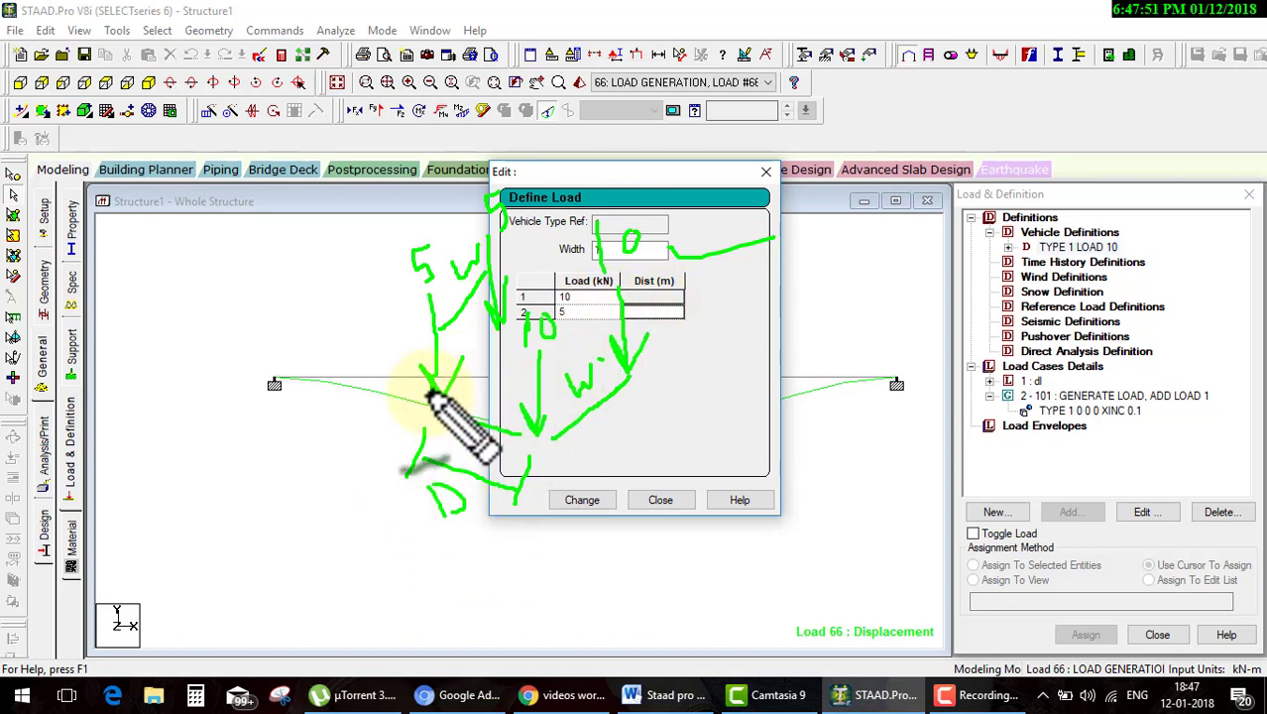
mouse_move(312, 282)
left_mouse_down()
mouse_move(312, 377)
mouse_move(337, 352)
left_mouse_up()
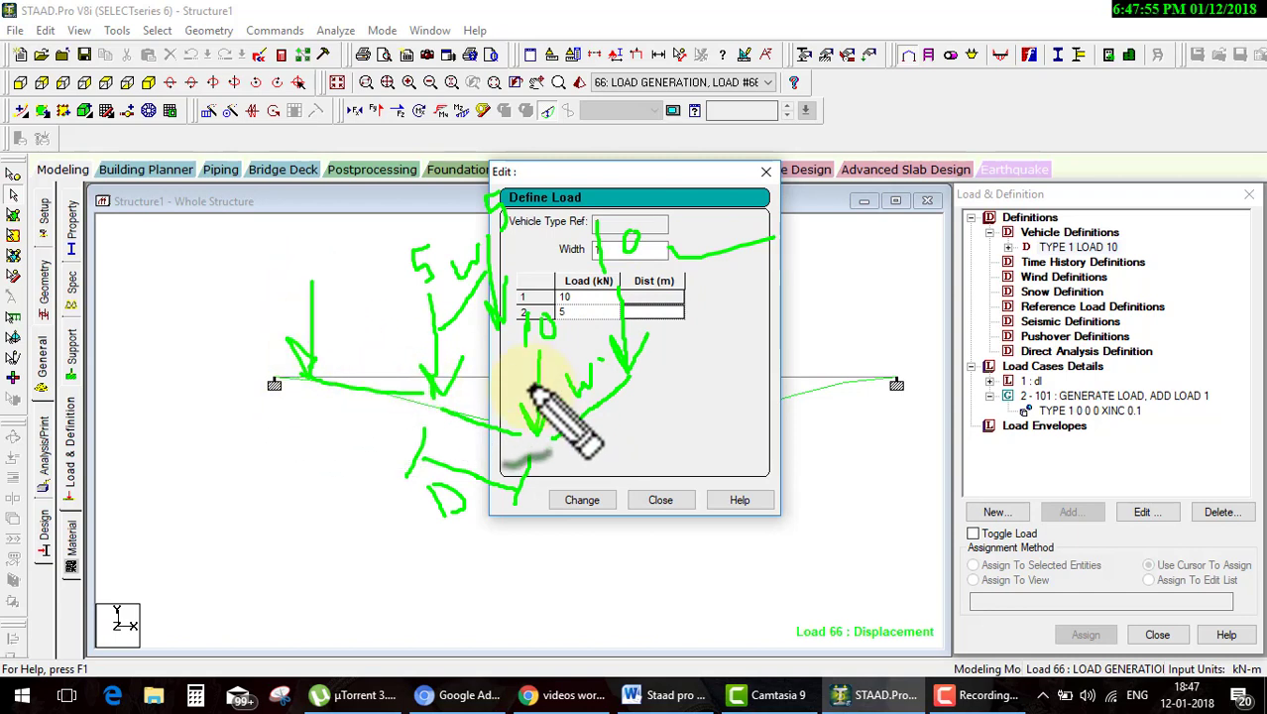
Apply the 10, 5, 2 kN axles with 2 m and 1 m spacing, confirming the prompts
key("Escape")
type("1")
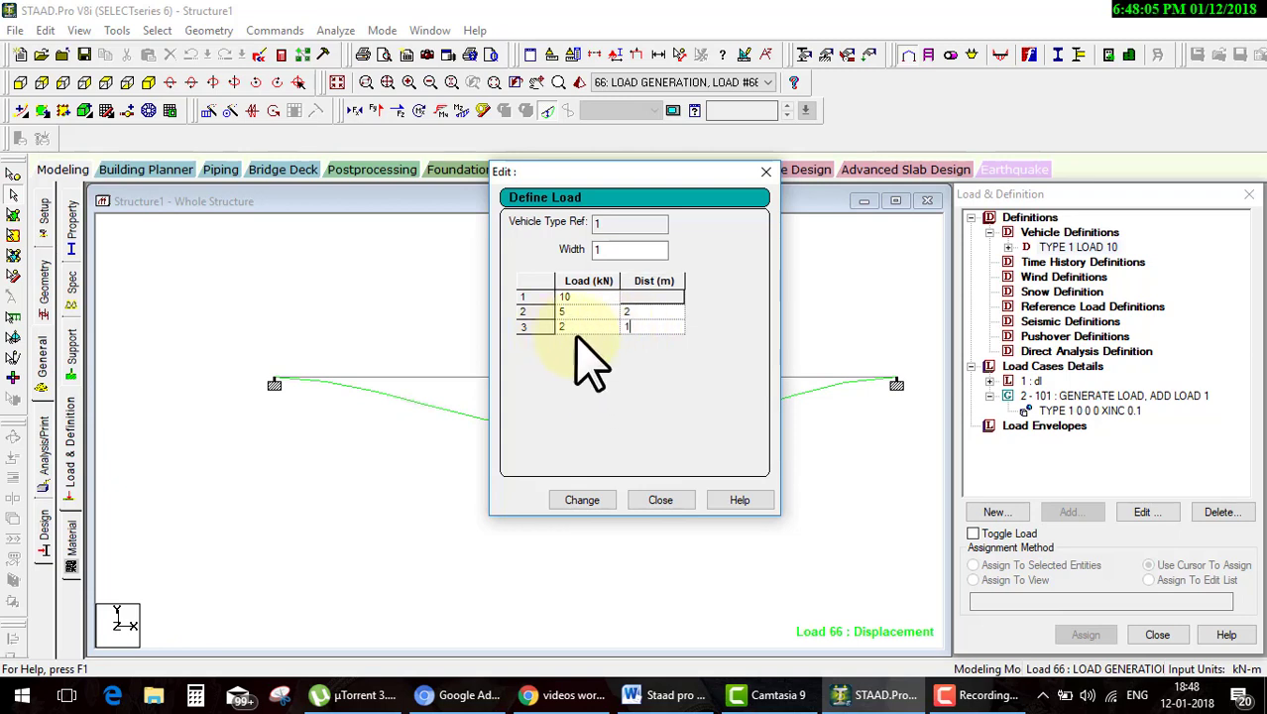
left_click(595, 499)
left_click(680, 400)
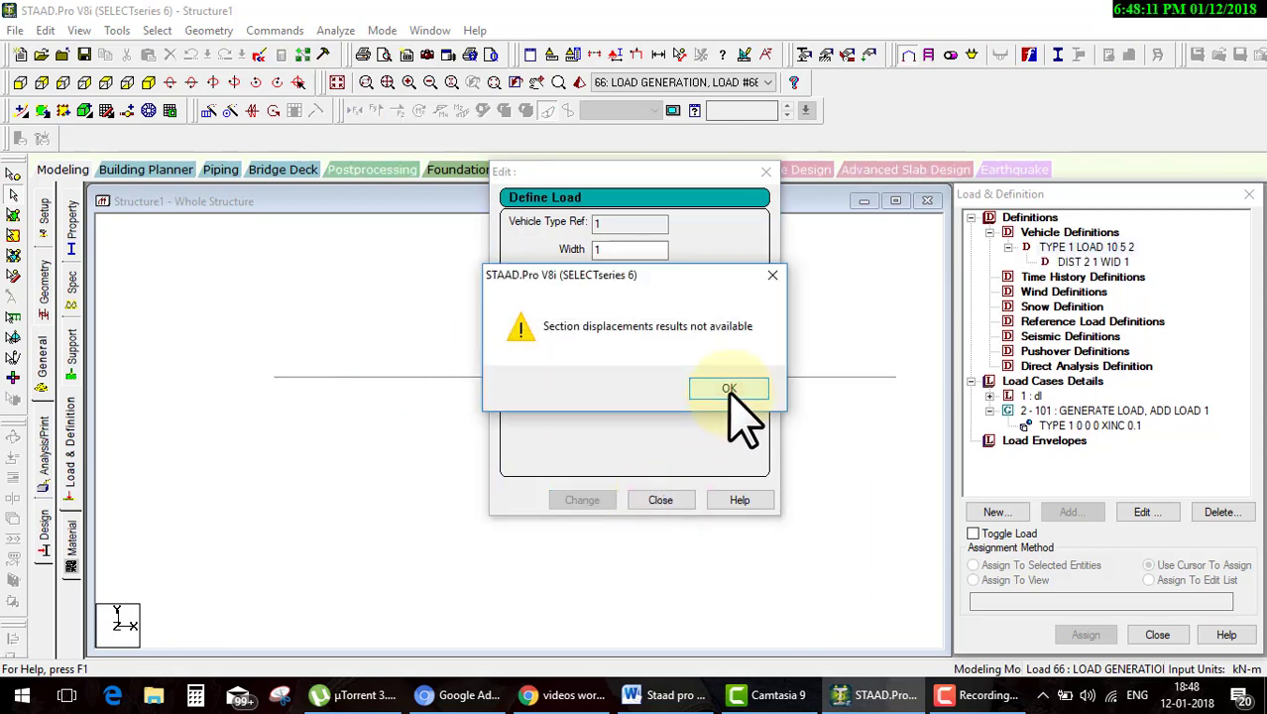
left_click(729, 390)
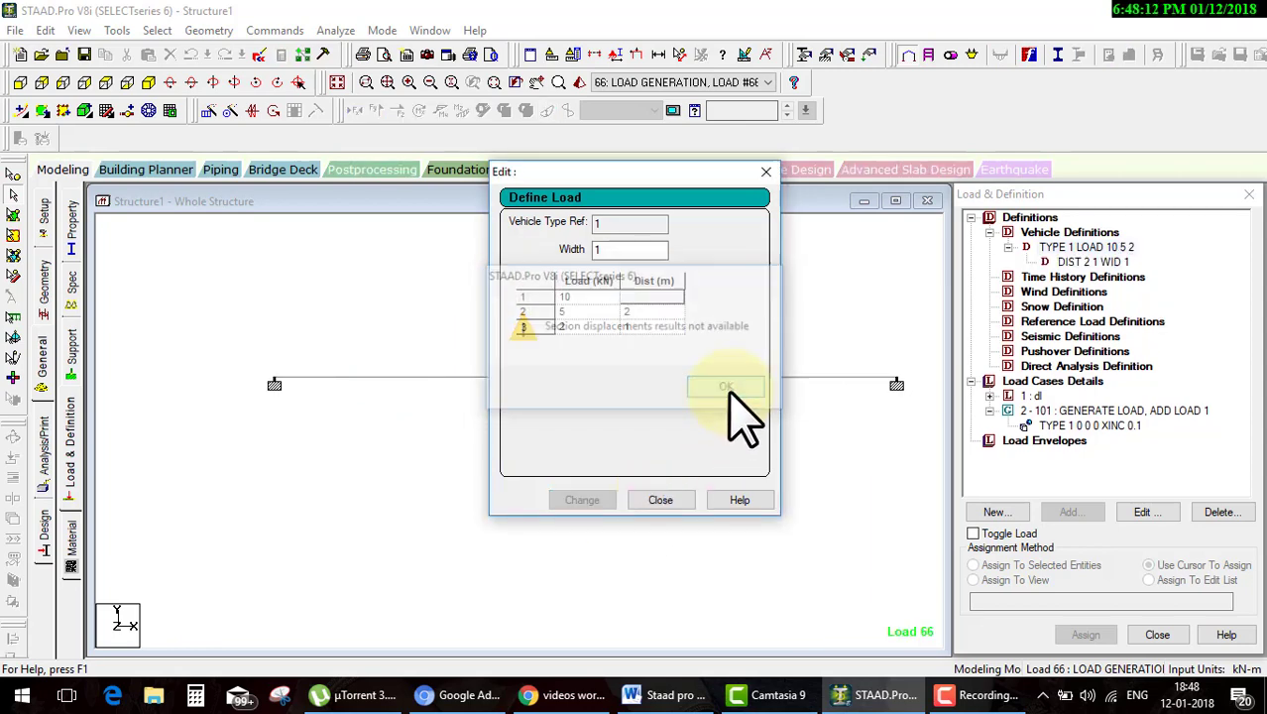
Set up a Z translational repeat of the beam with 1 m spacing and Link Steps
left_click(662, 500)
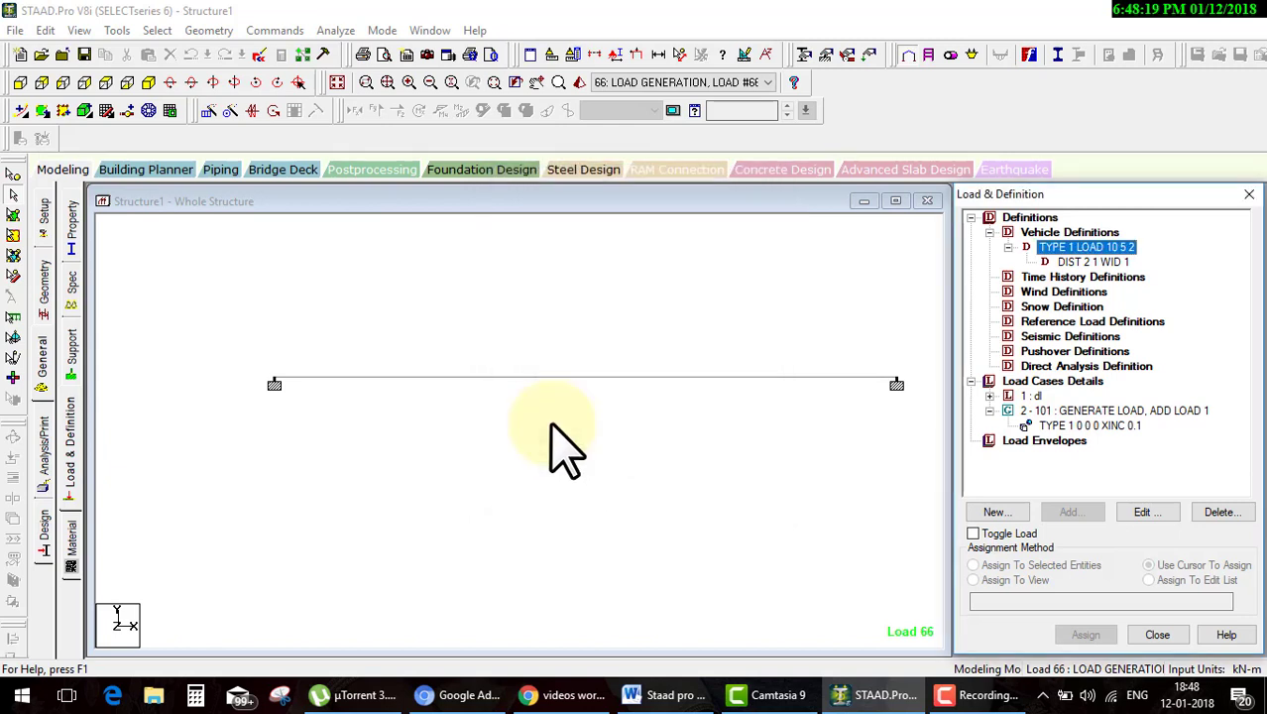
left_click(437, 378)
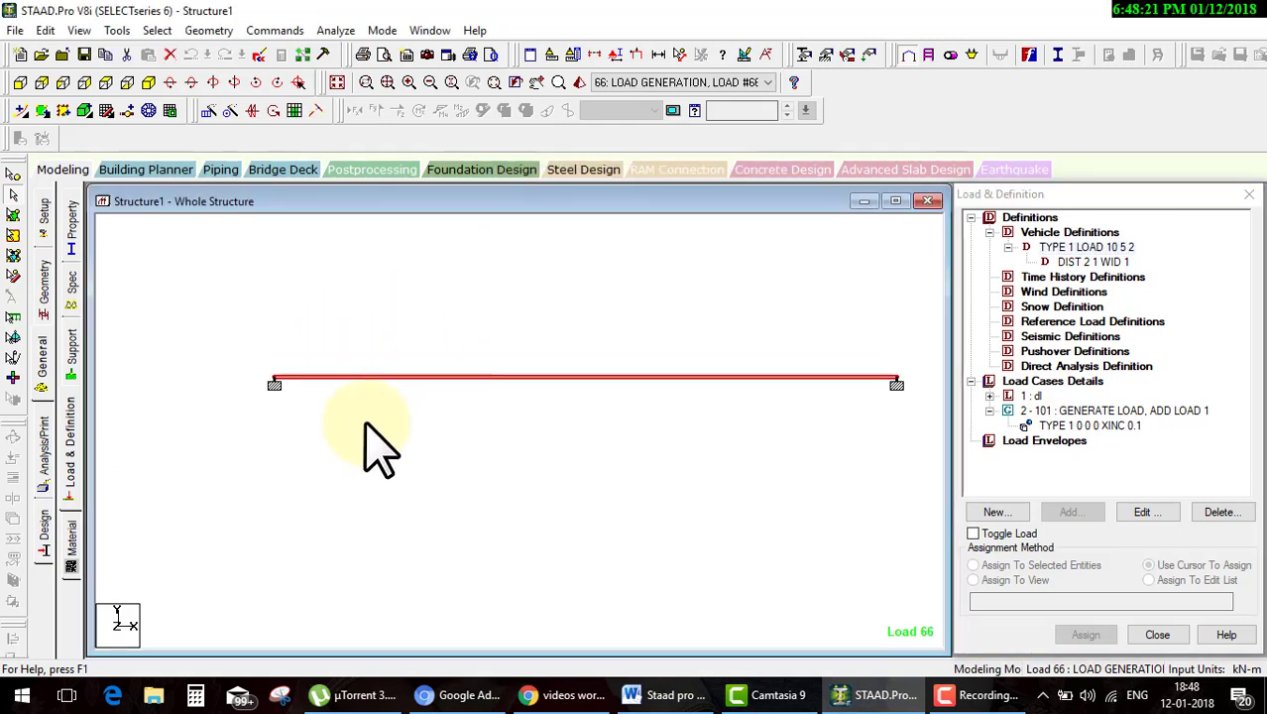
left_click(208, 111)
left_click(476, 430)
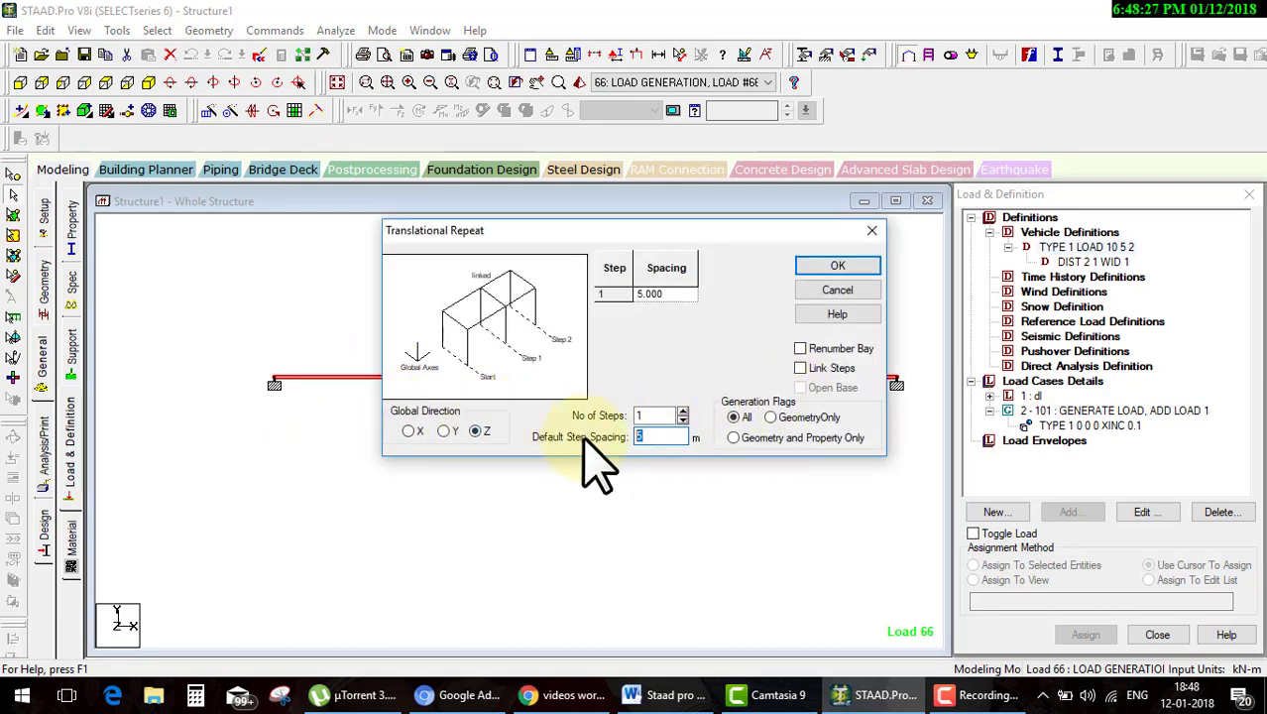
type("1")
left_click(831, 369)
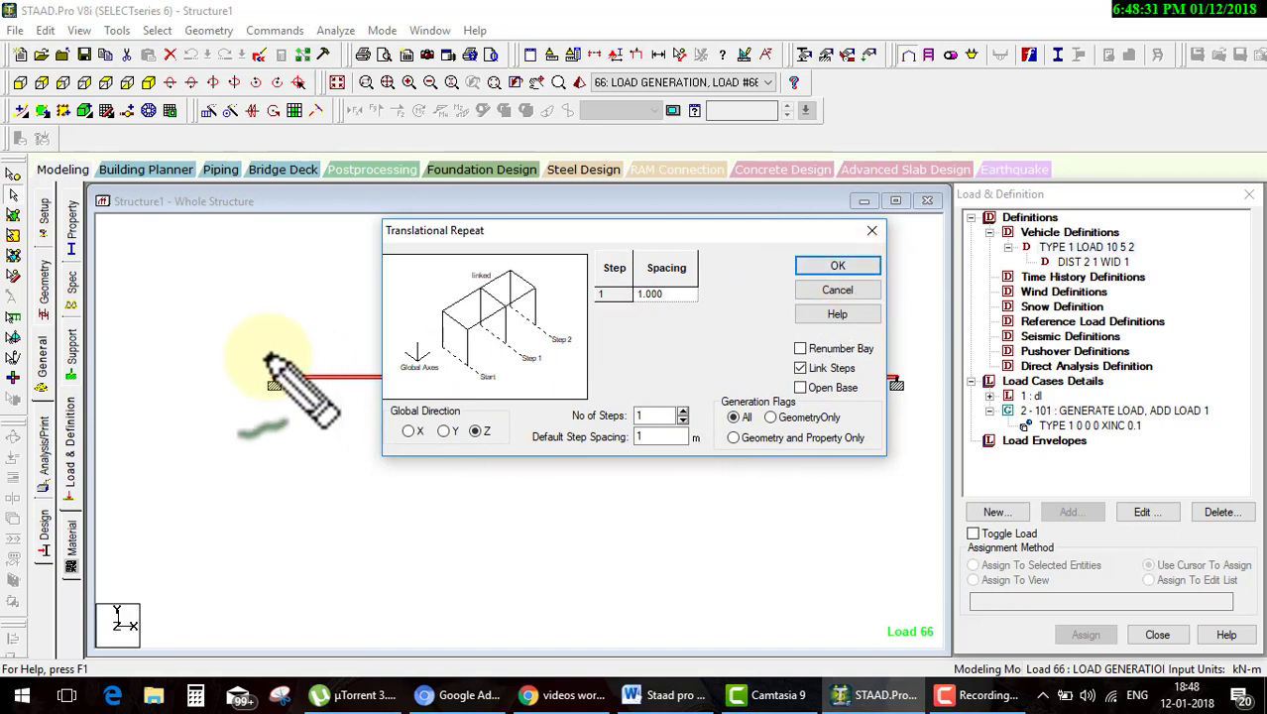
Sketch the parallel-beam arrangement on screen, then generate the linked copy
left_click_drag(255, 295, 292, 458)
left_click_drag(358, 454, 406, 444)
left_click_drag(364, 260, 377, 332)
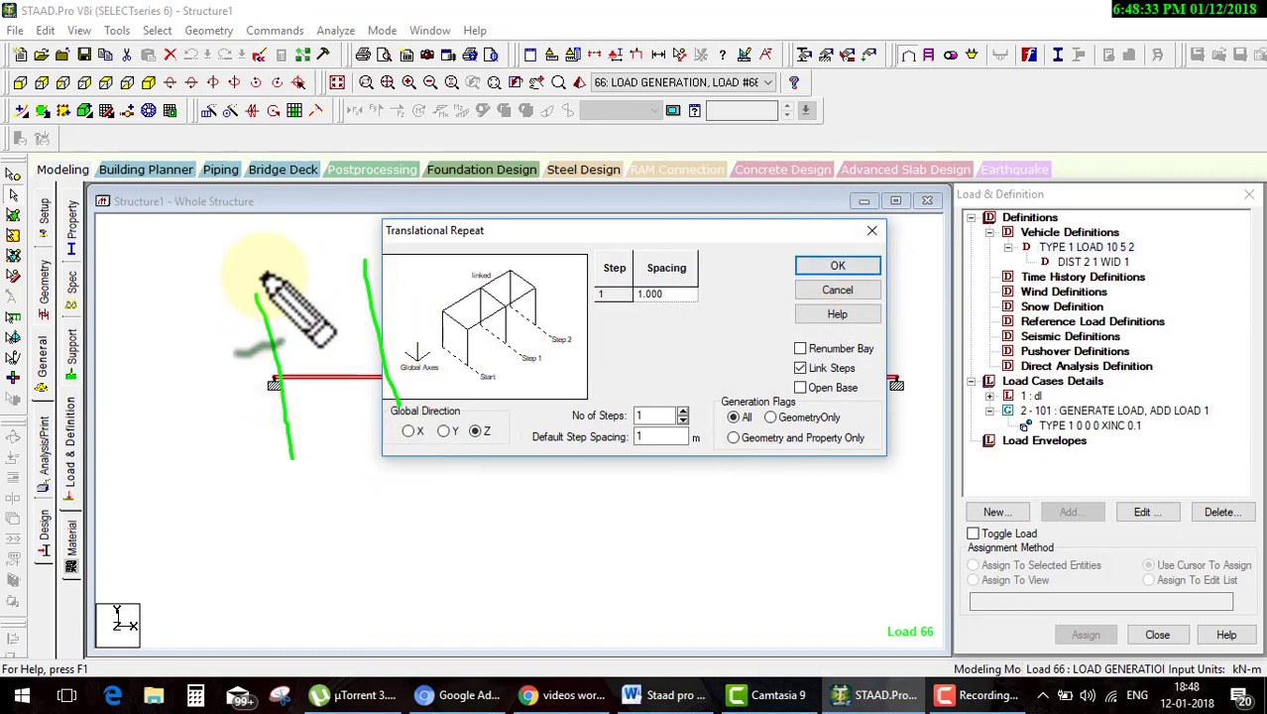
left_click_drag(256, 243, 260, 297)
left_click_drag(287, 352, 228, 372)
left_click_drag(256, 294, 281, 259)
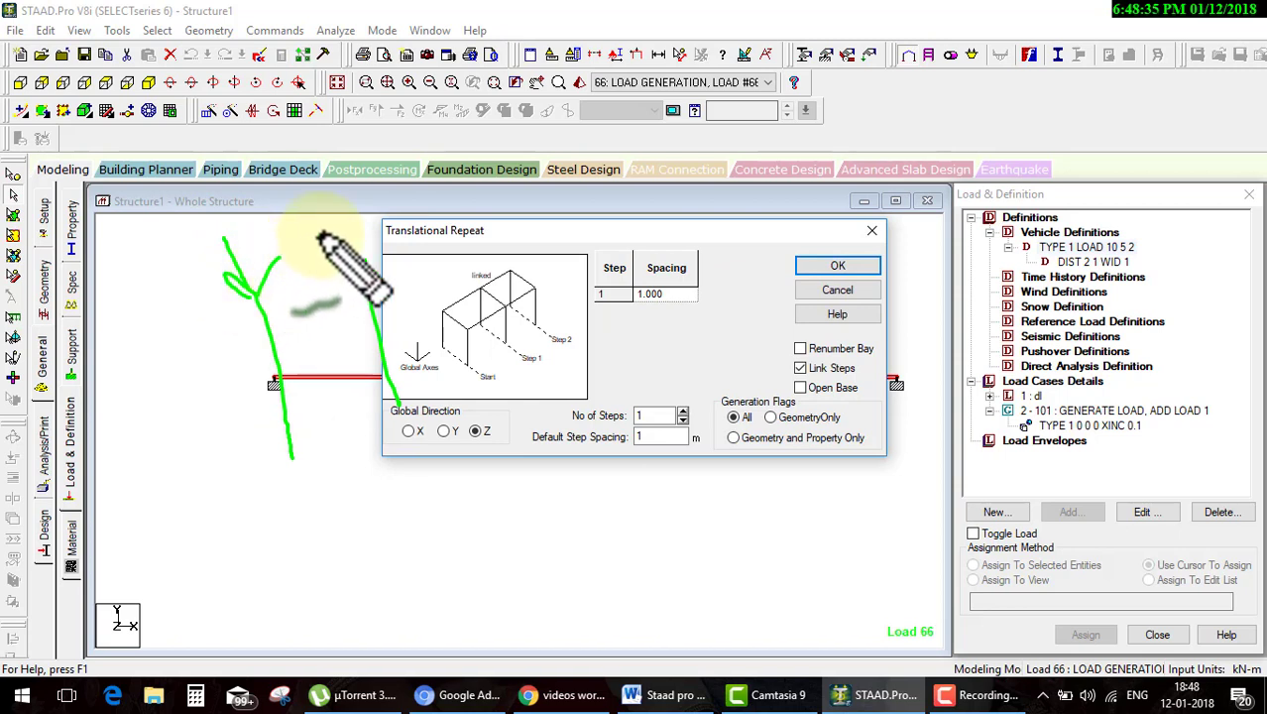
left_click_drag(349, 220, 372, 295)
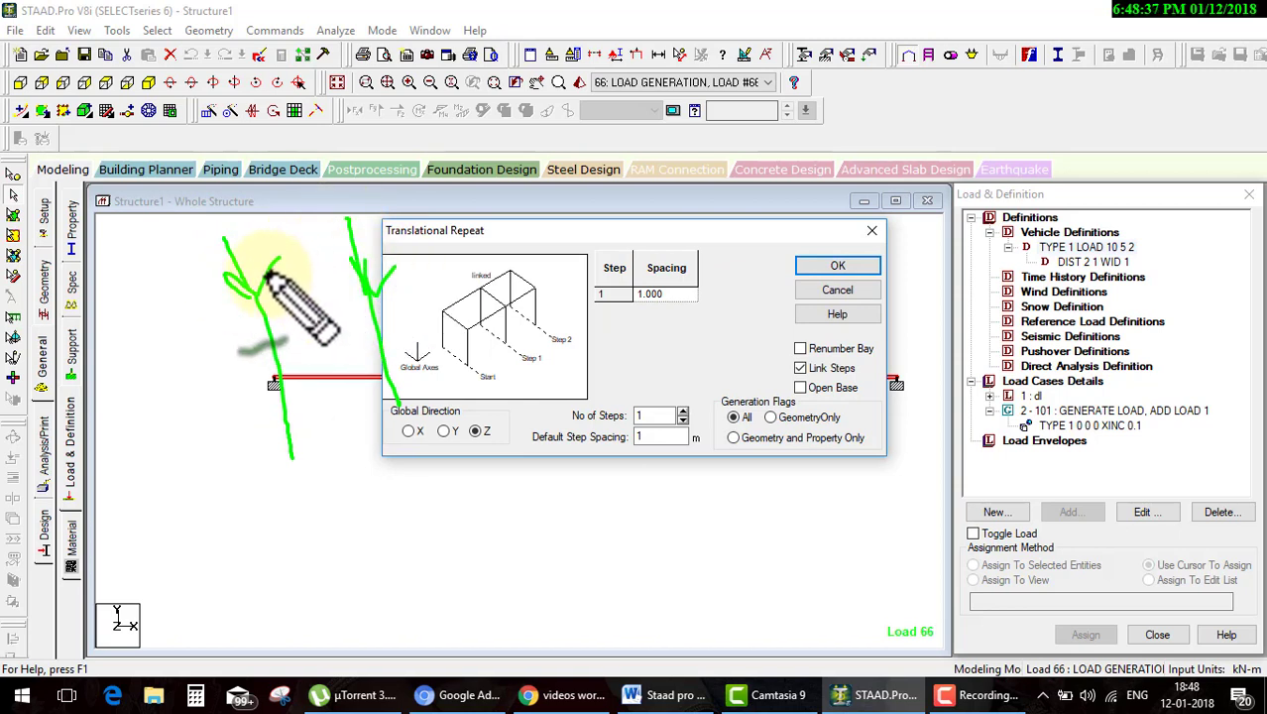
left_click_drag(283, 243, 362, 248)
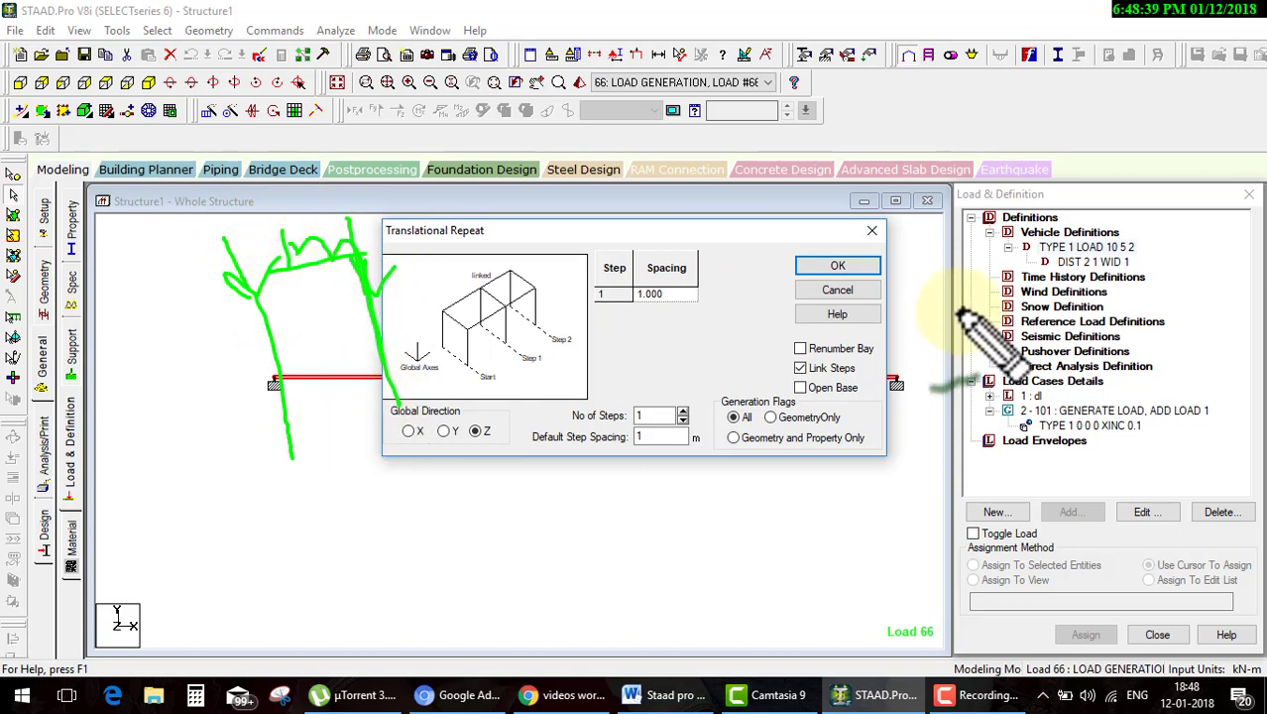
left_click_drag(831, 351, 874, 344)
left_click(854, 270)
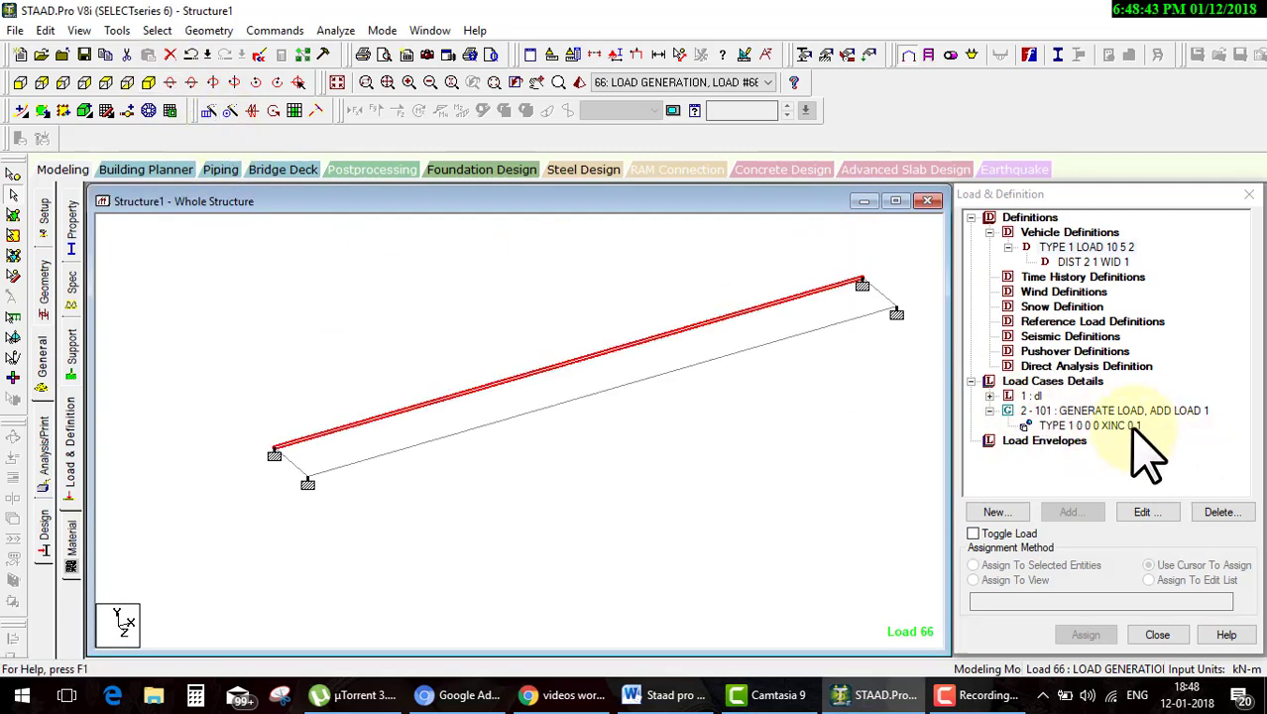
left_click(1095, 411)
left_click(1091, 425)
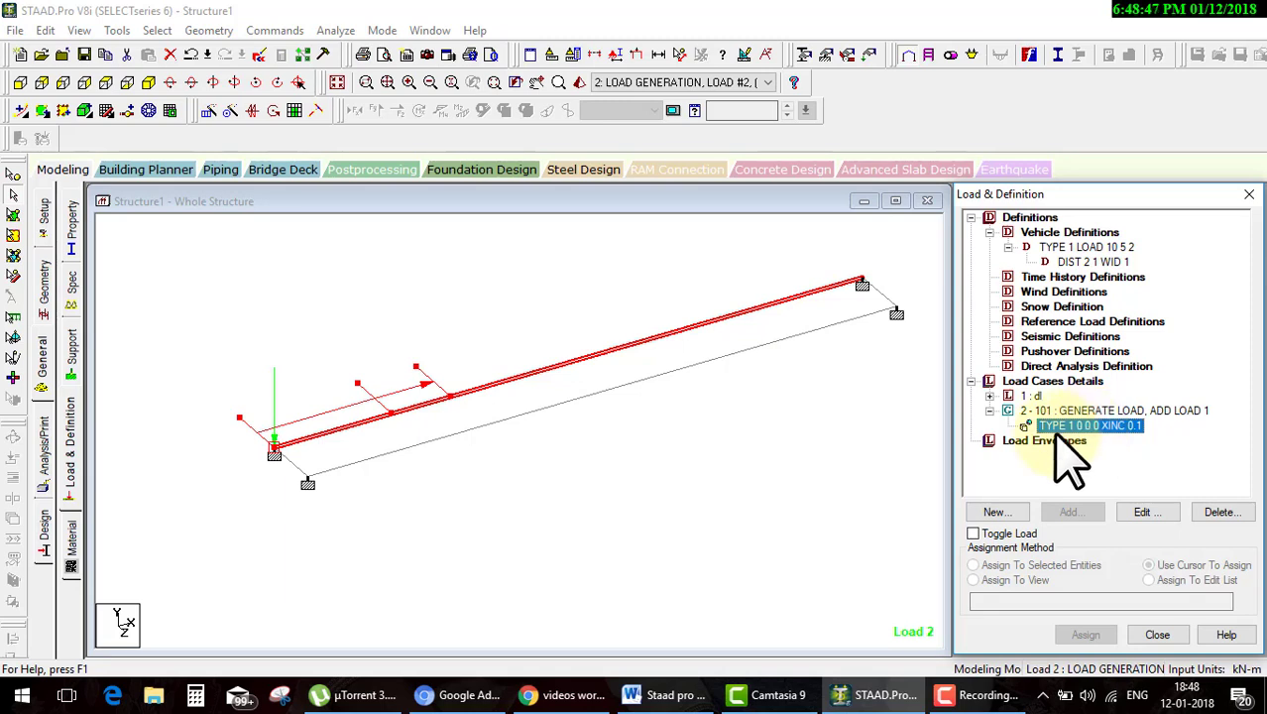
left_click(489, 514)
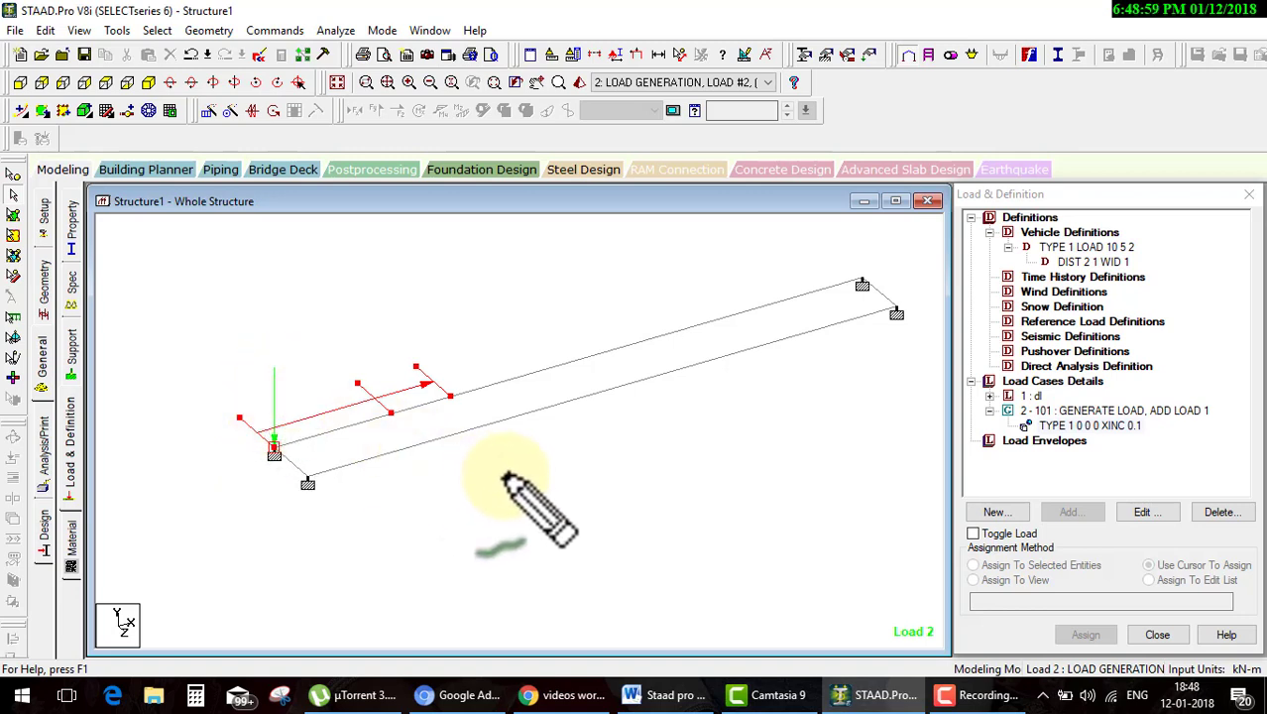
key("Escape")
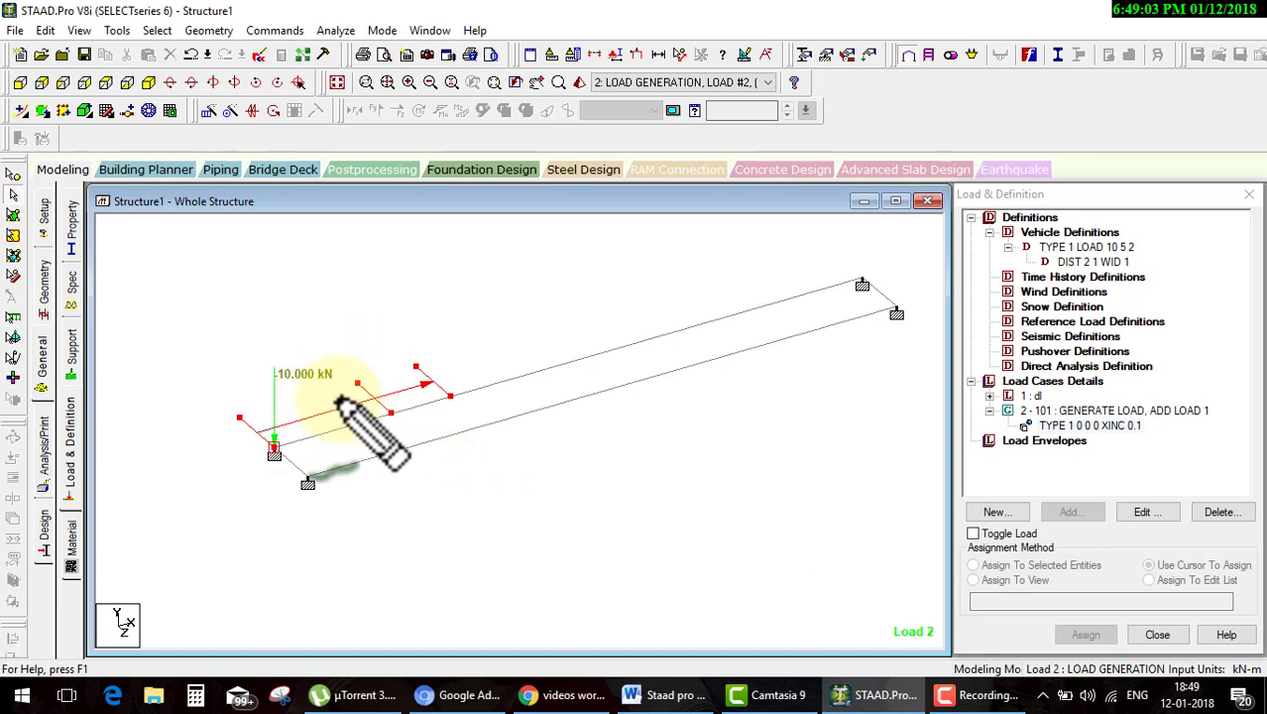
left_click_drag(298, 472, 342, 458)
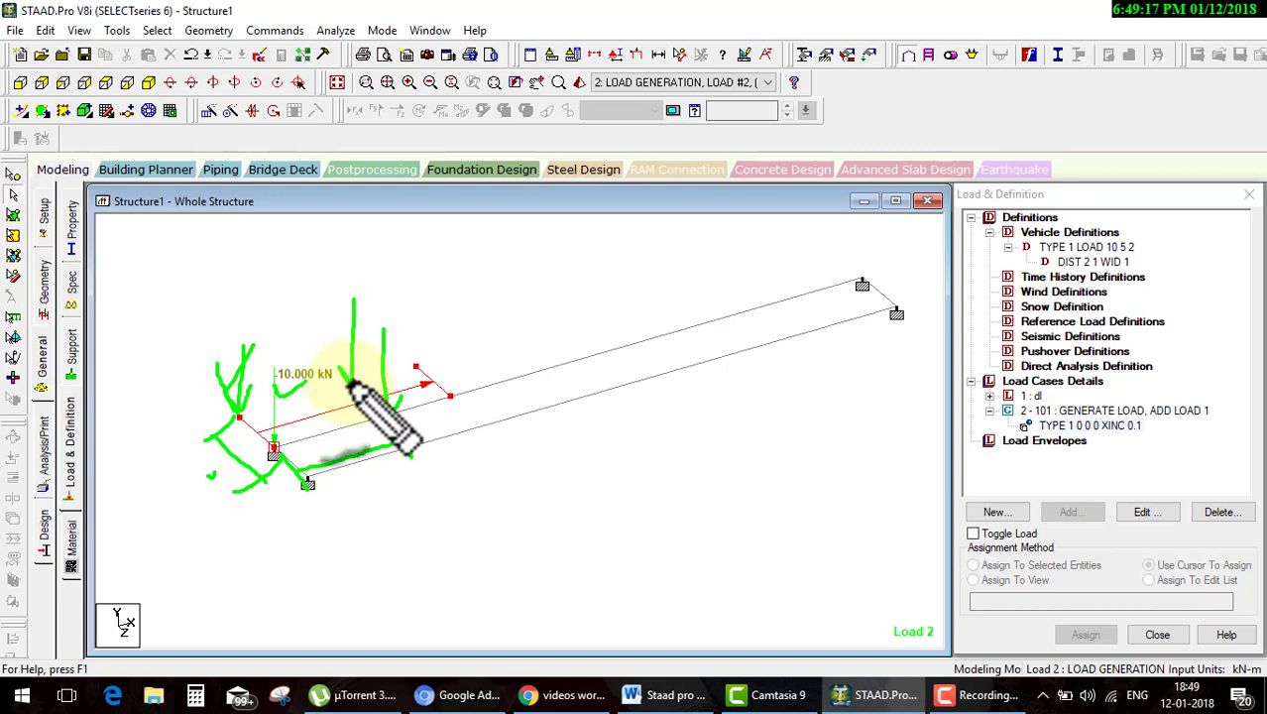
left_click_drag(413, 313, 412, 416)
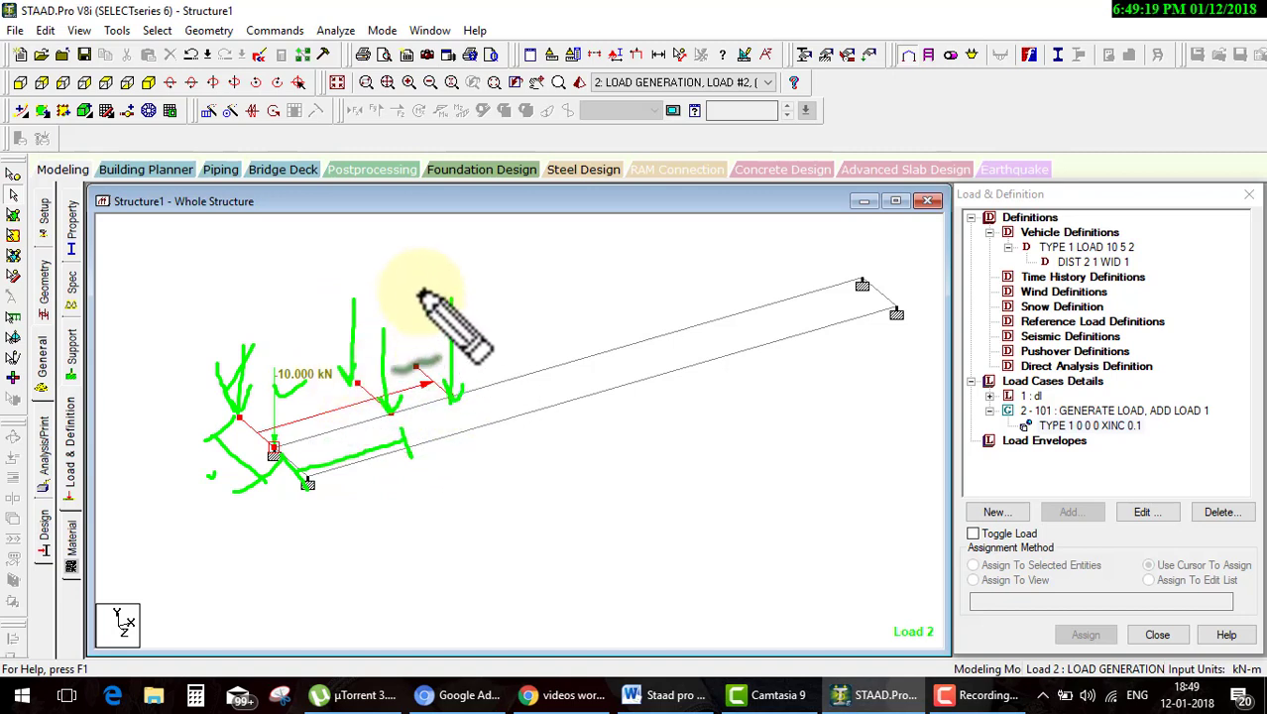
left_click_drag(451, 298, 451, 397)
key("Escape")
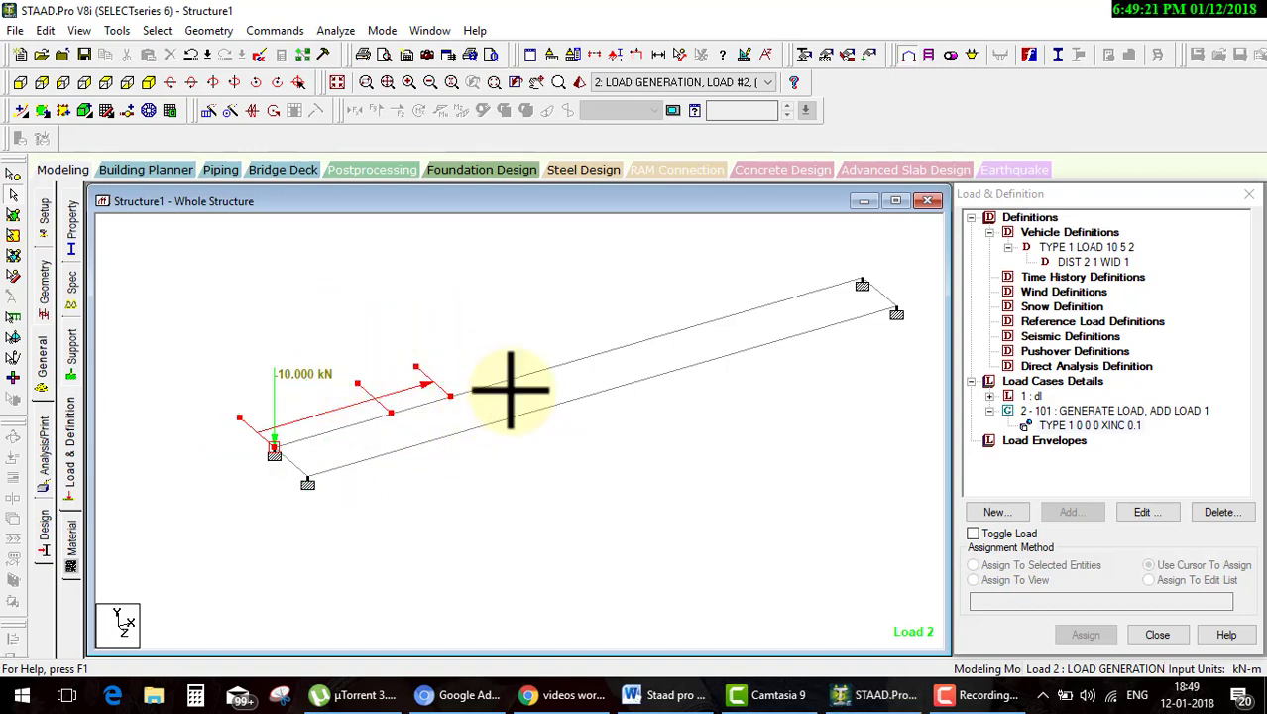
Change the TYPE 1 load generation's starting z coordinate to 1 and apply it
double_click(1089, 425)
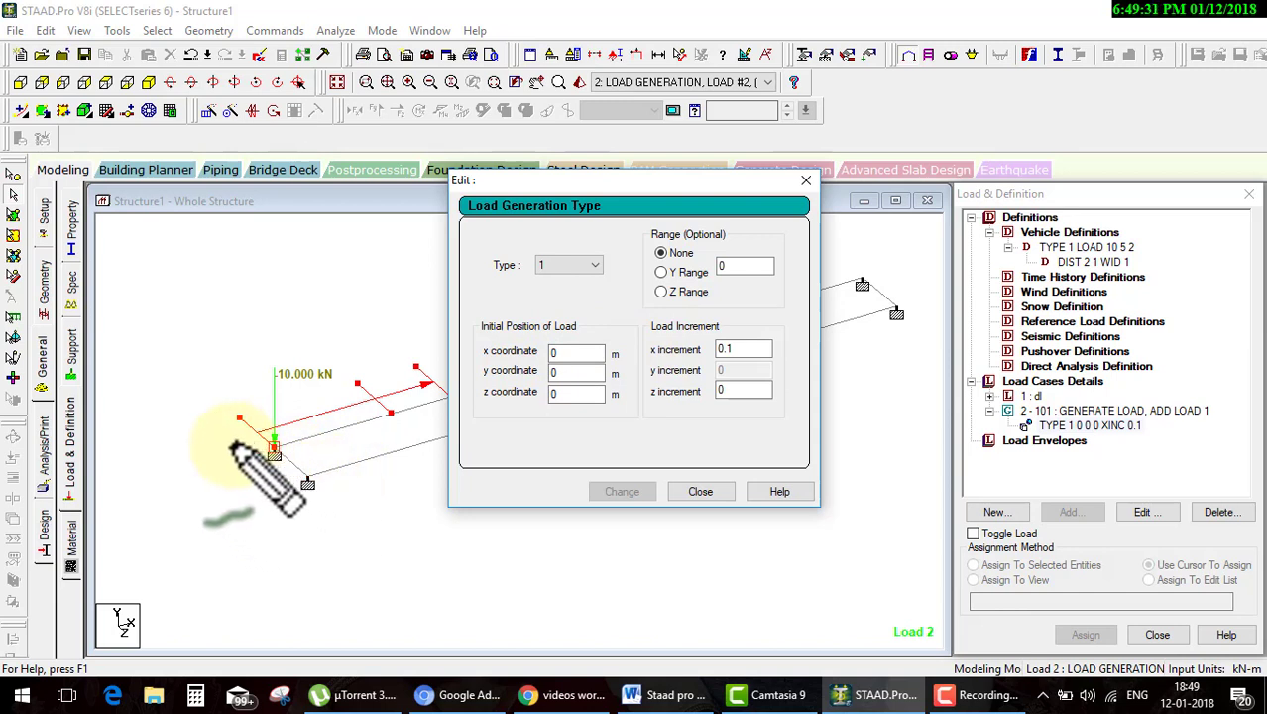
left_click_drag(234, 446, 317, 468)
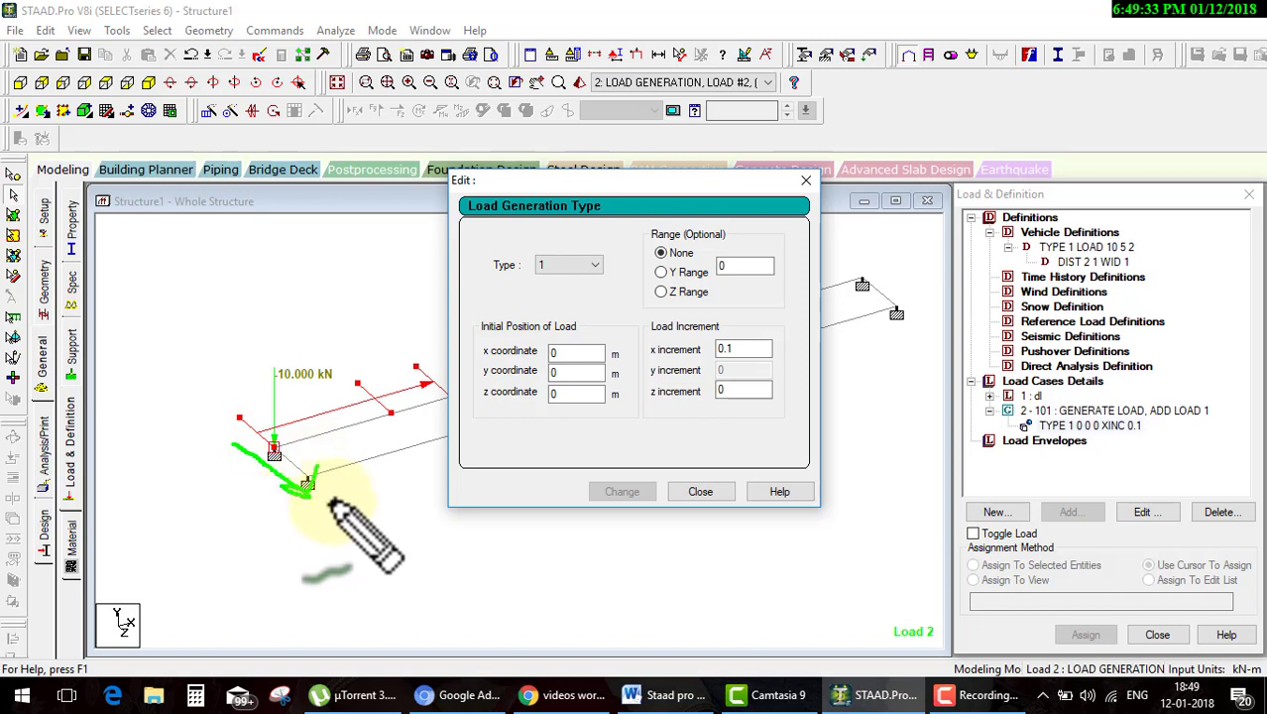
key("Escape")
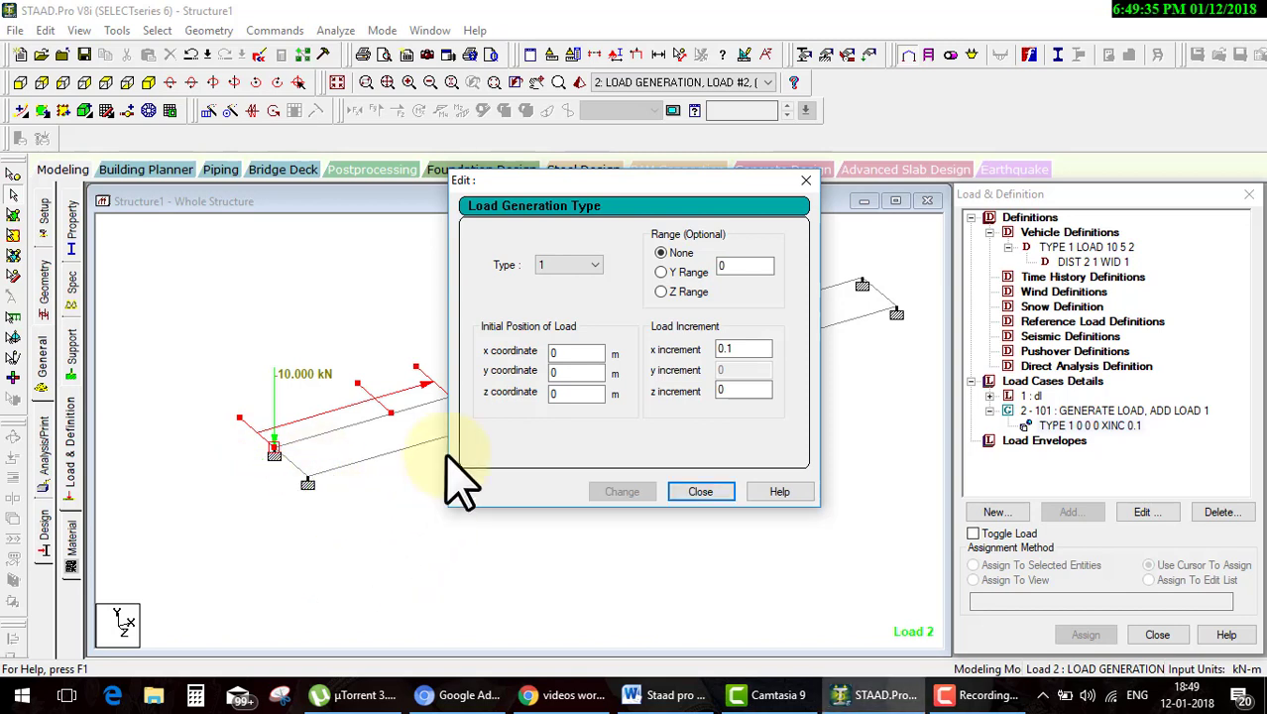
type("1")
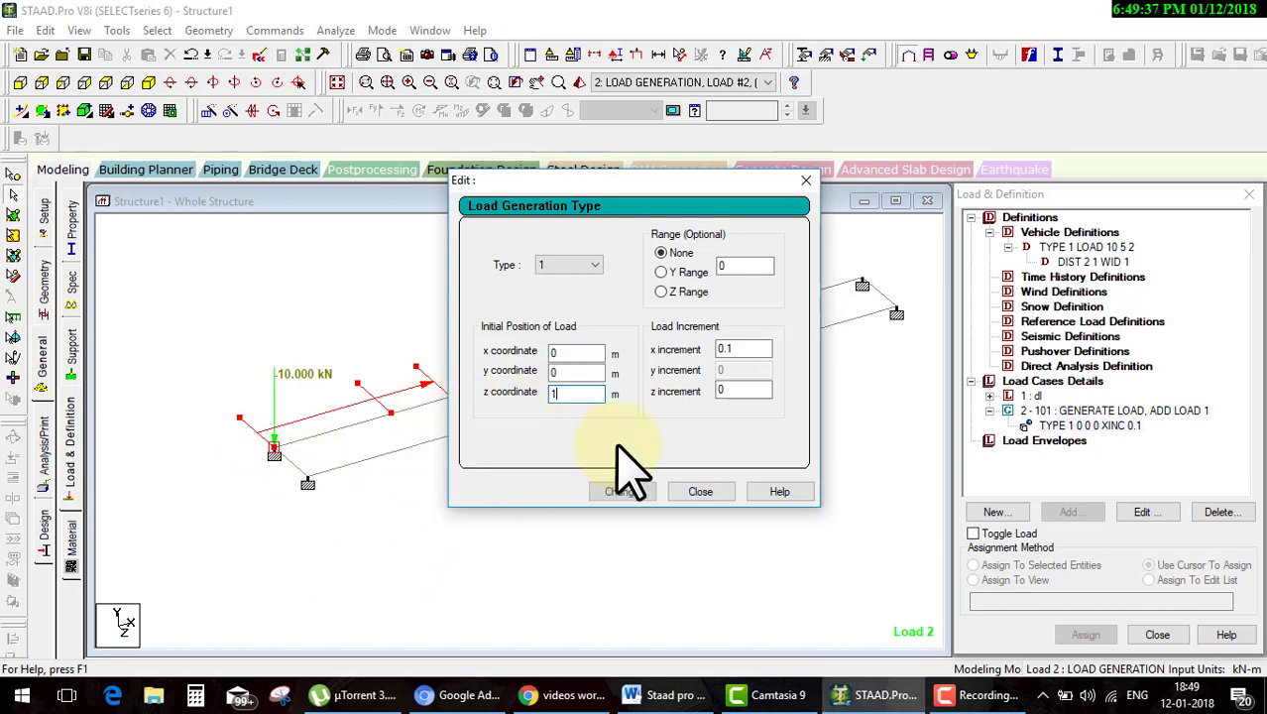
left_click(621, 491)
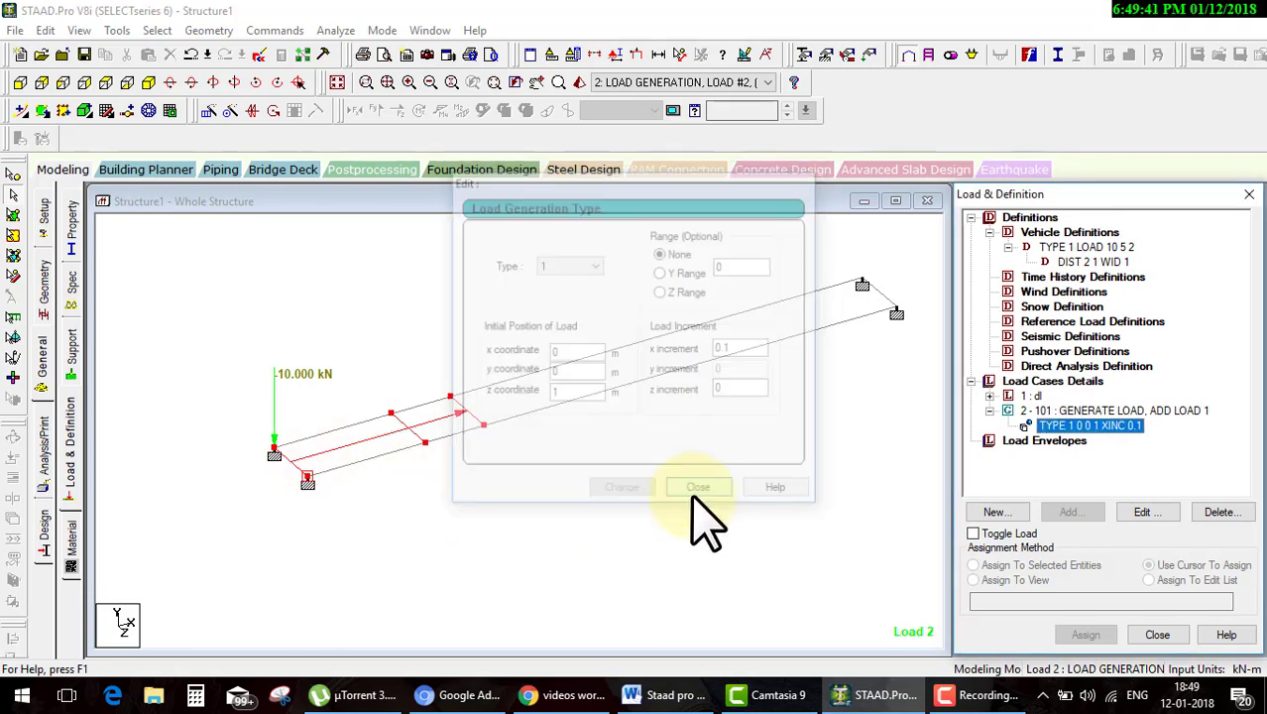
left_click(700, 492)
left_click(337, 29)
Save the model, run the analysis, and close the report
left_click(381, 48)
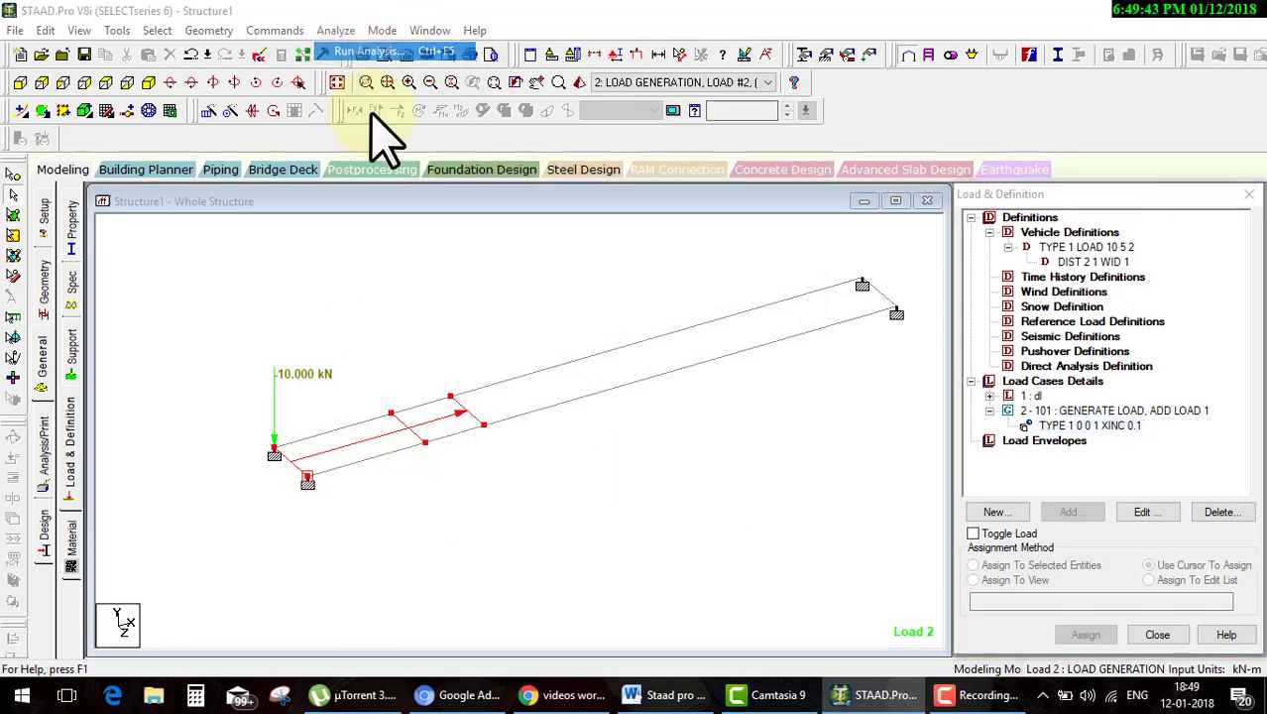
left_click(517, 375)
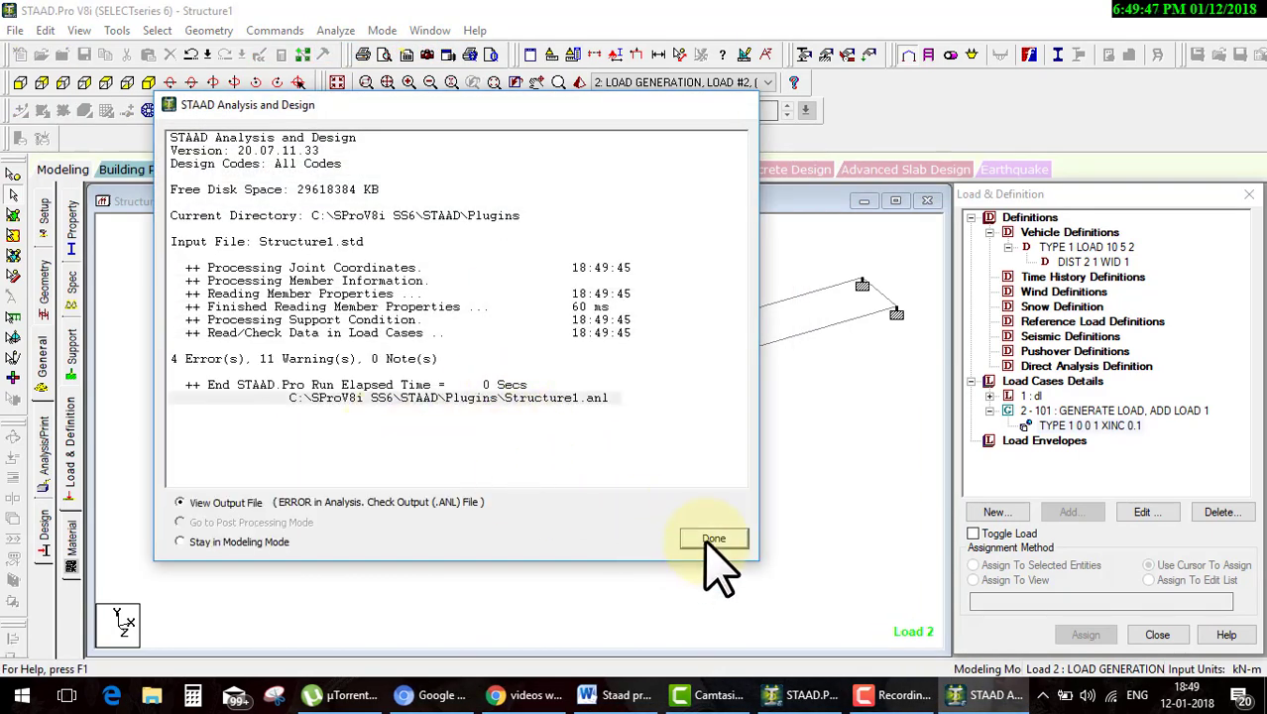
left_click(712, 539)
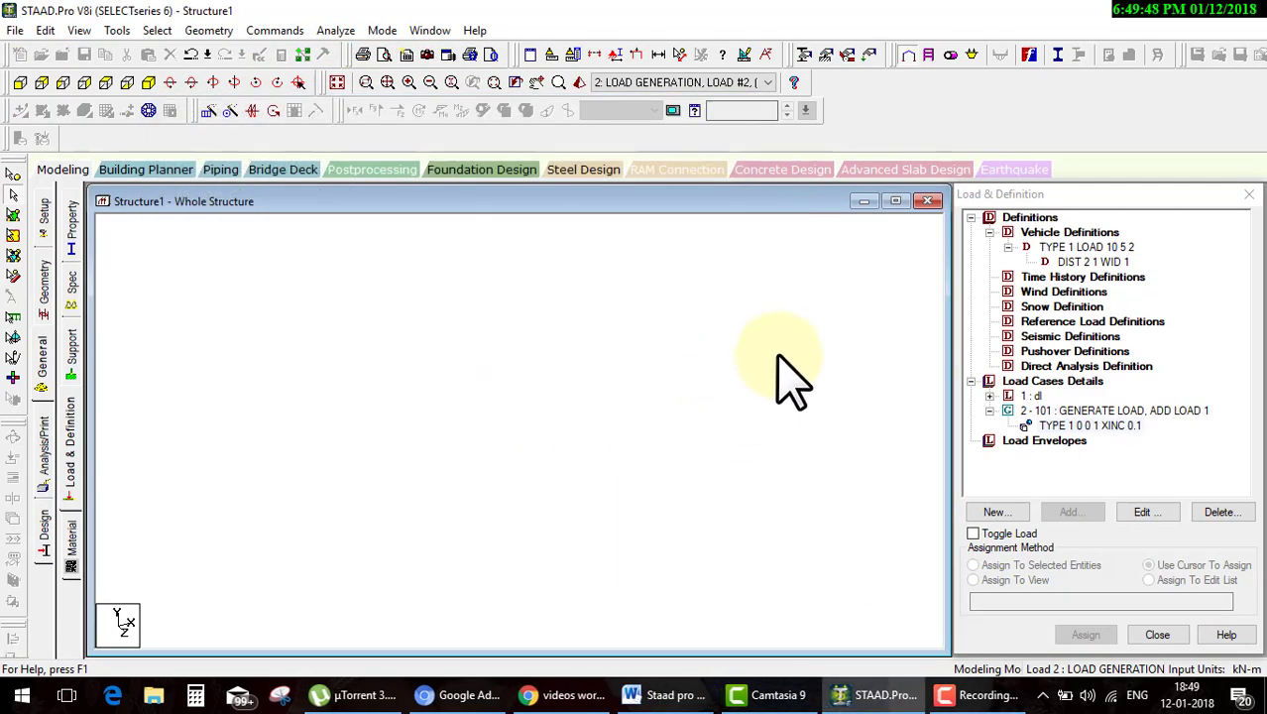
left_click(43, 277)
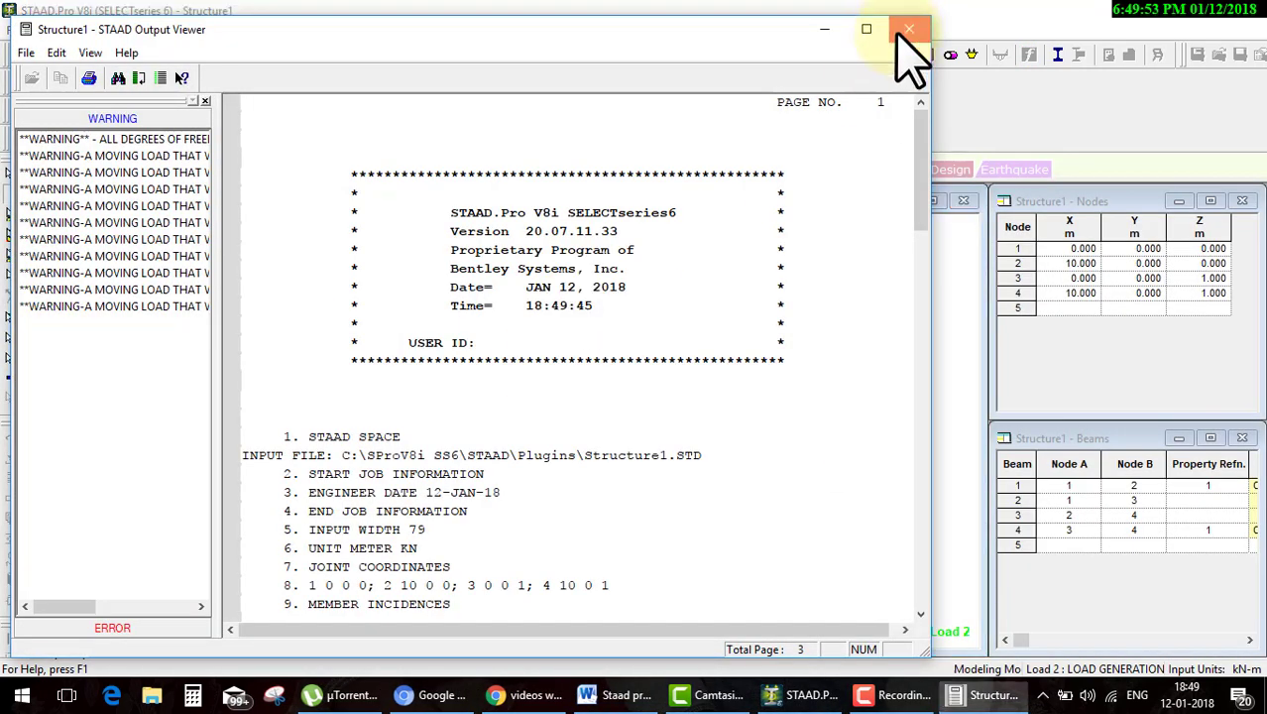
Assign the Rect 0.30x0.30 section to all beams in view
left_click(905, 29)
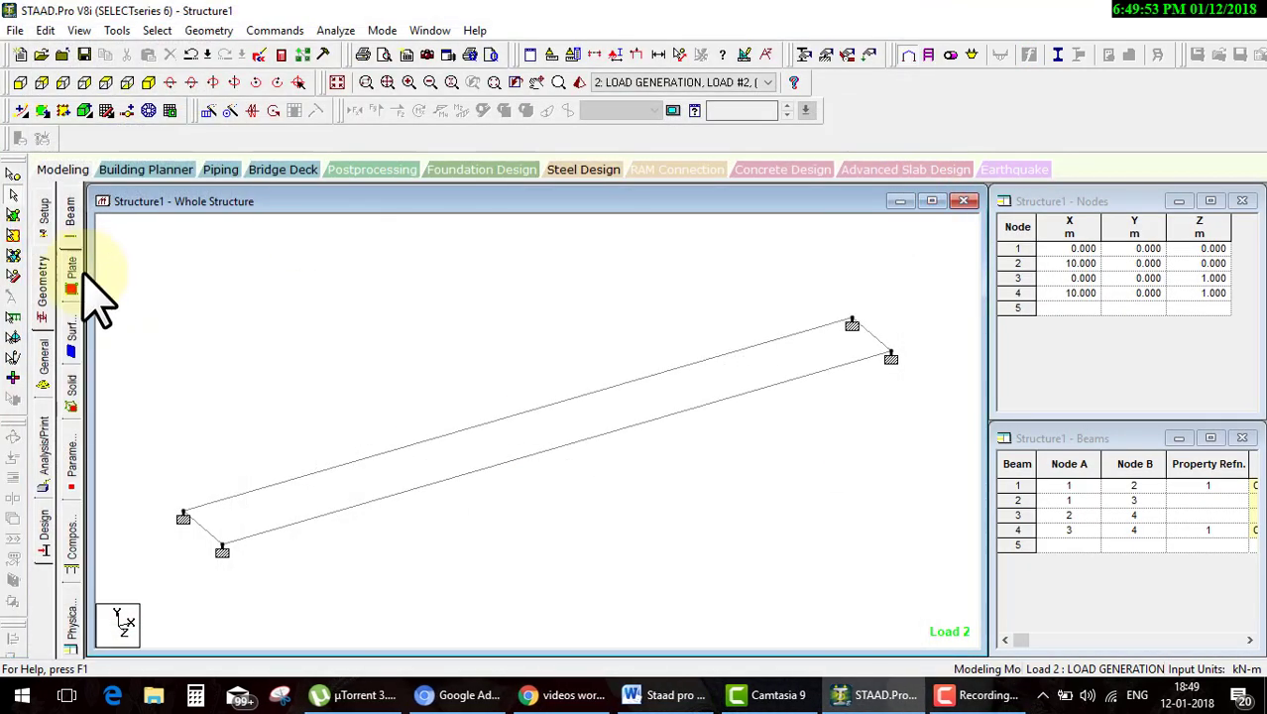
left_click(68, 259)
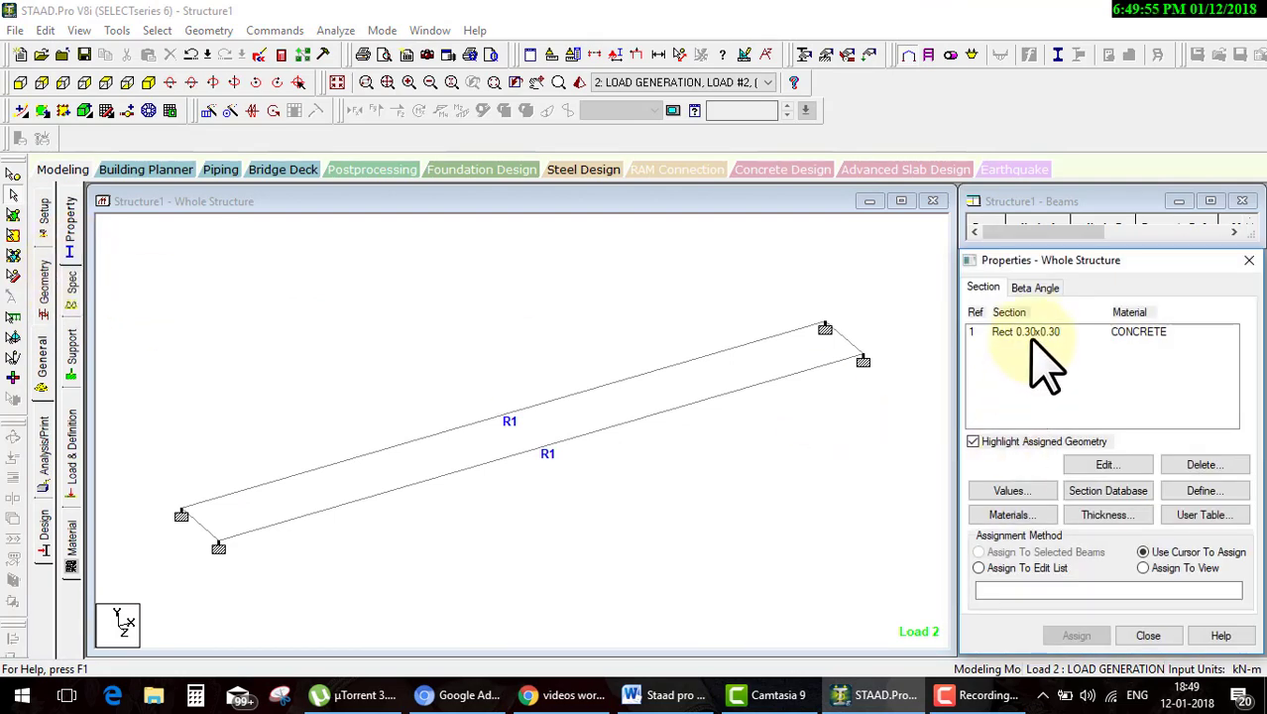
left_click(1031, 332)
left_click(1075, 635)
left_click(1117, 498)
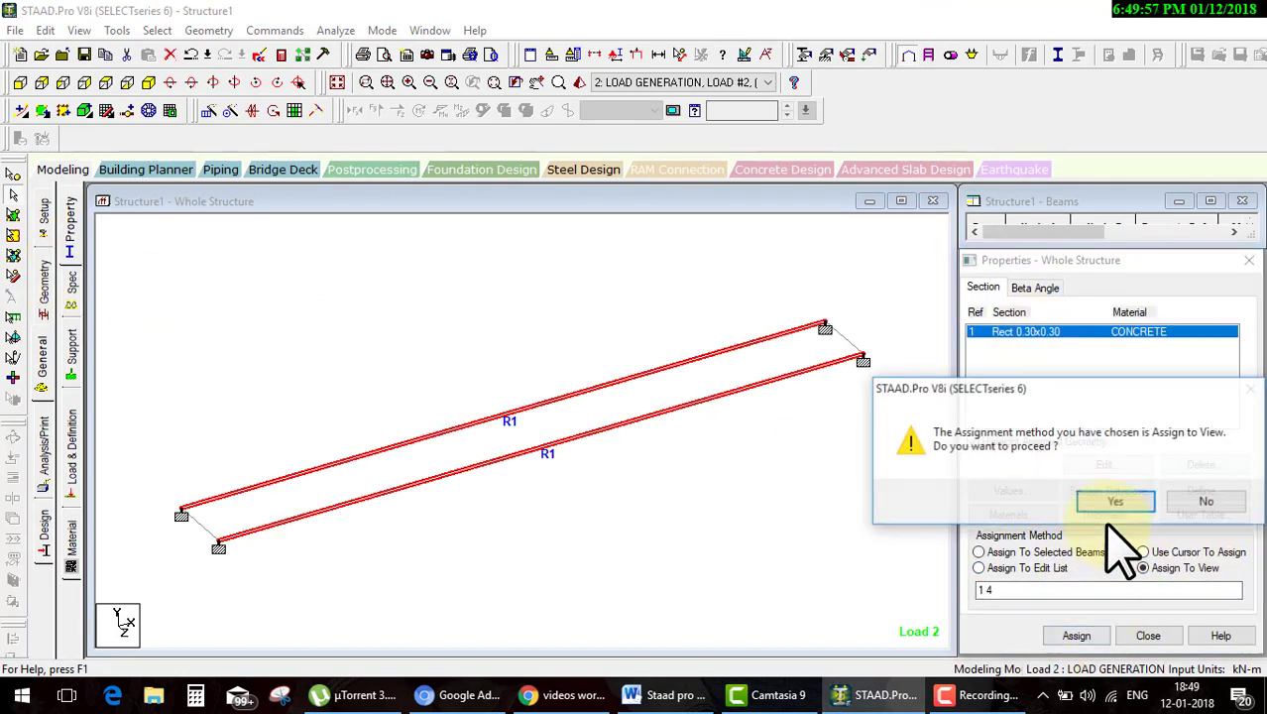
Save and rerun the analysis, finishing with 0 errors
left_click(329, 30)
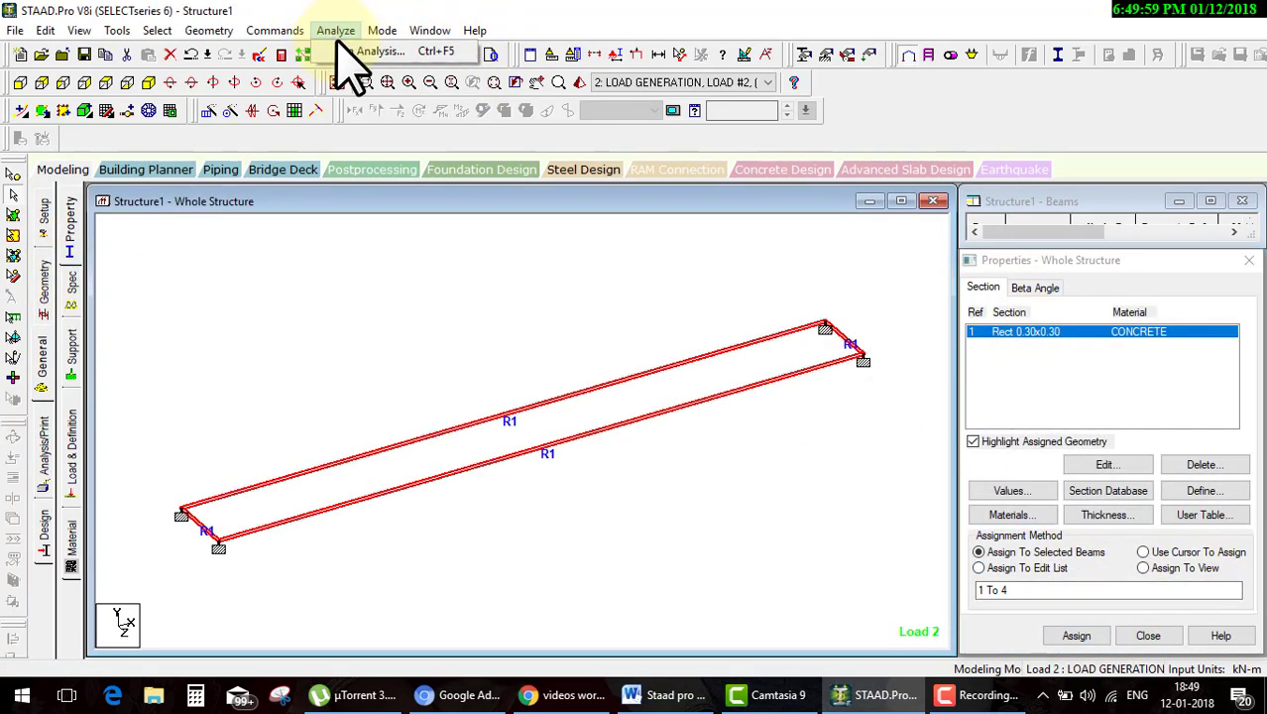
left_click(362, 52)
left_click(511, 371)
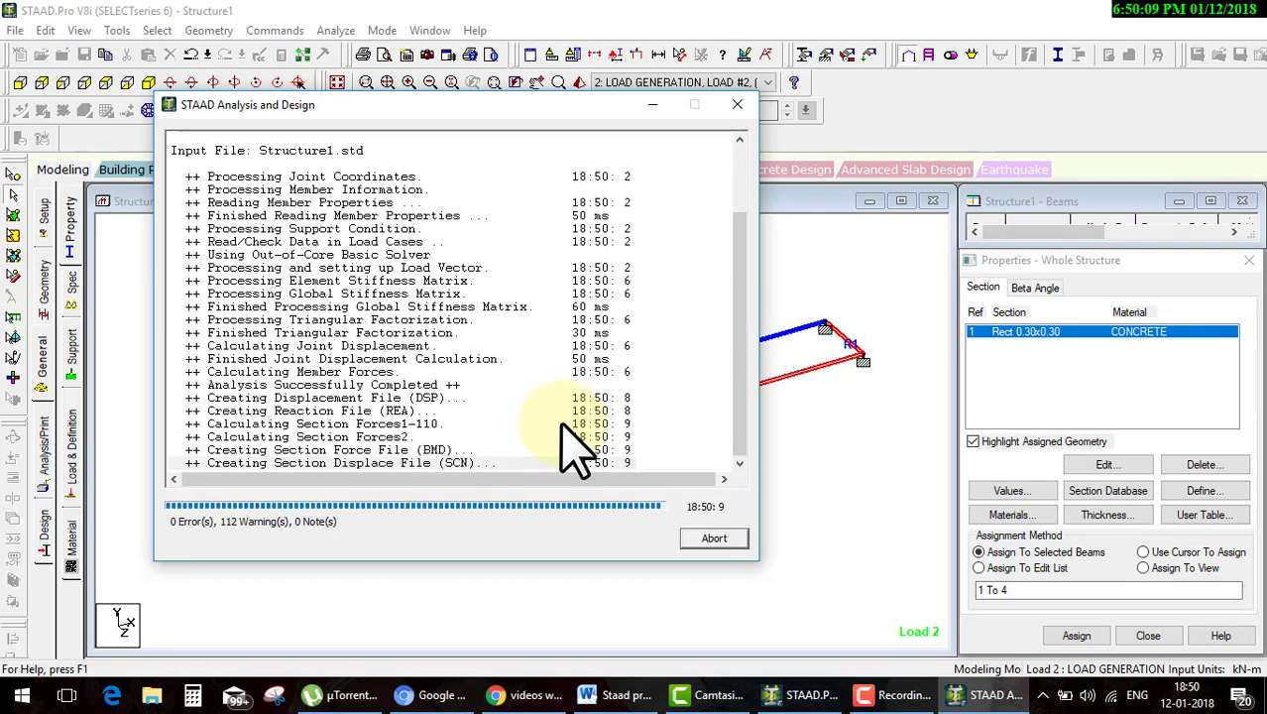
left_click(712, 538)
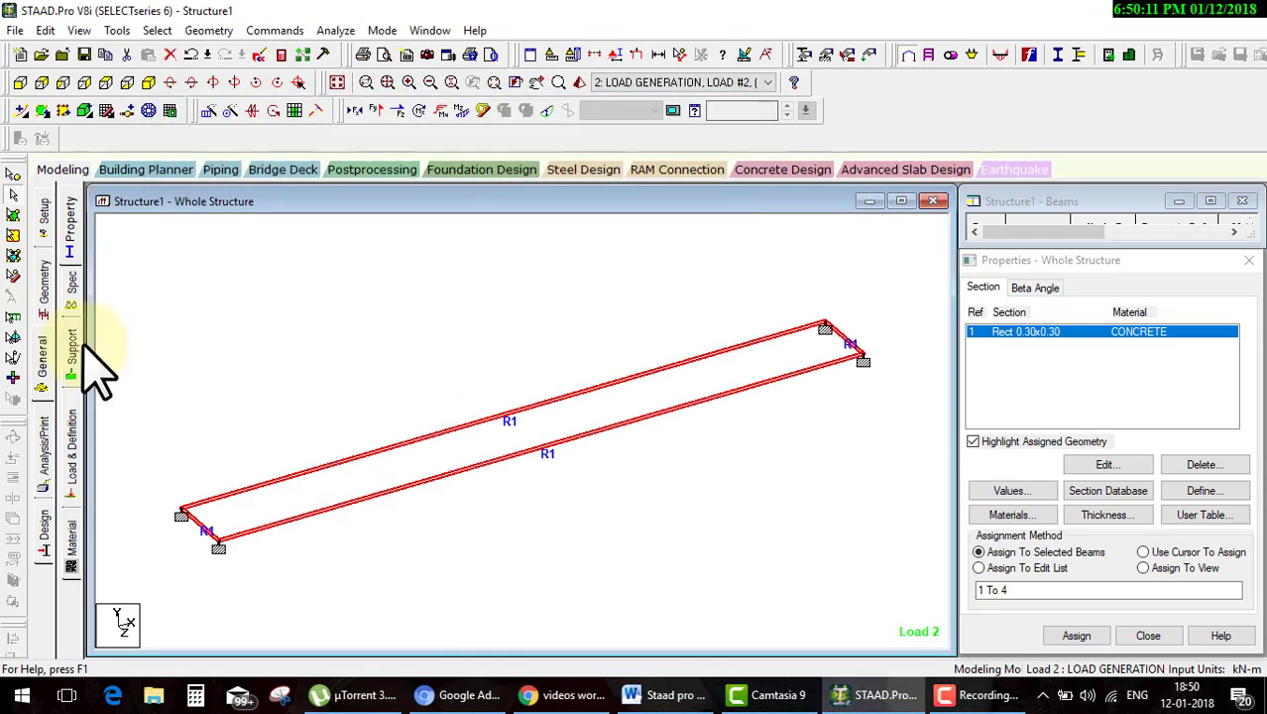
left_click(72, 436)
Display load case 2's TYPE 1 0 0 1 XINC 0.1 vehicle load on both beams
left_click(971, 233)
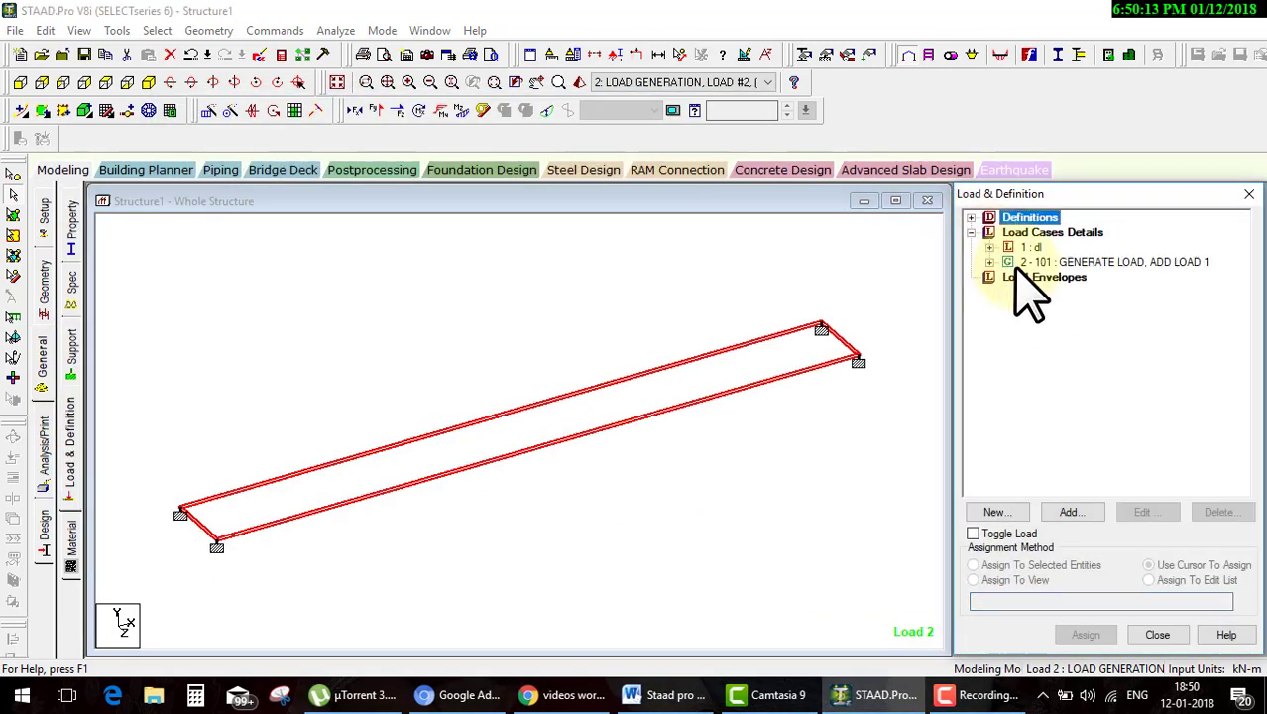
left_click(990, 262)
left_click(1050, 276)
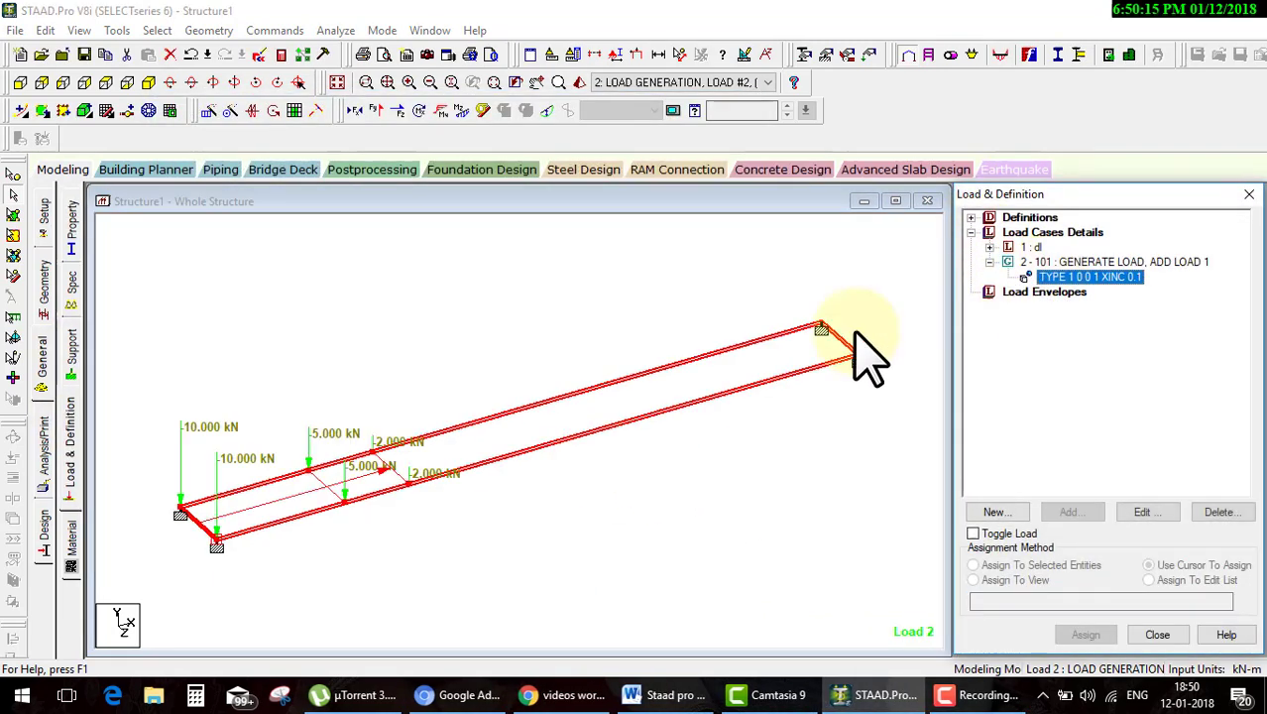
left_click(490, 519)
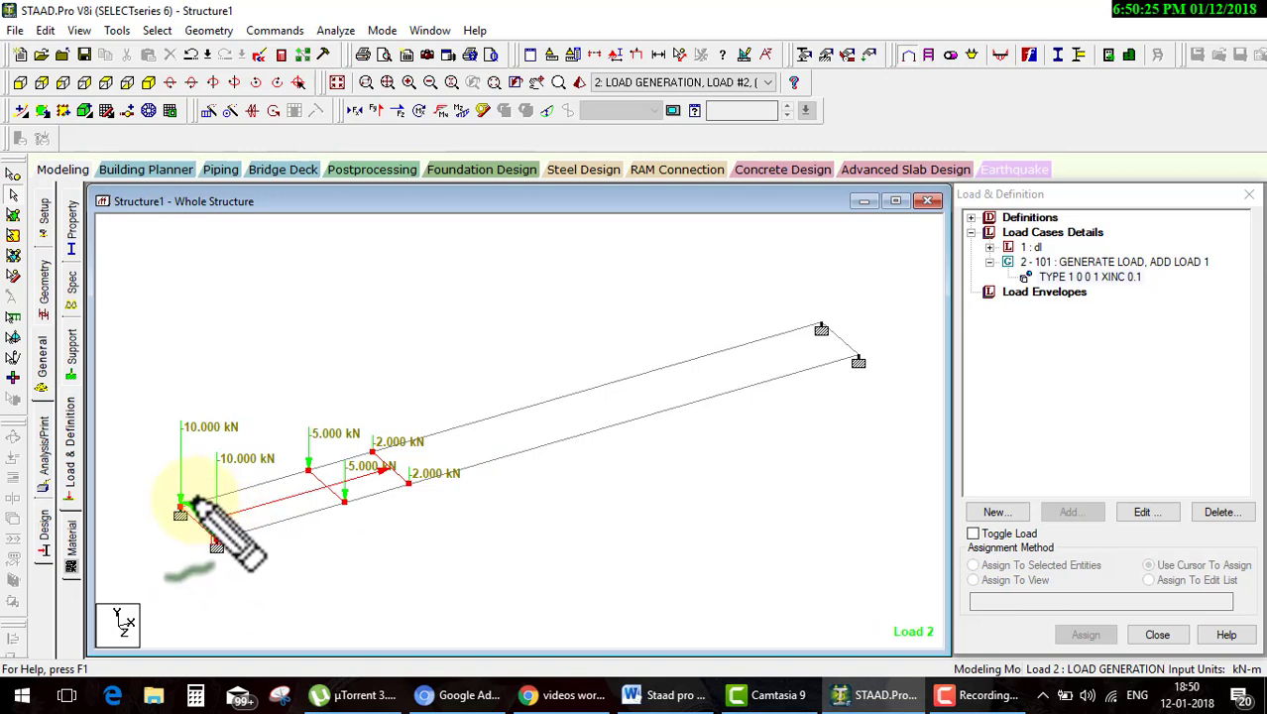
mouse_move(201, 511)
left_mouse_down()
mouse_move(216, 533)
mouse_move(243, 530)
left_mouse_up()
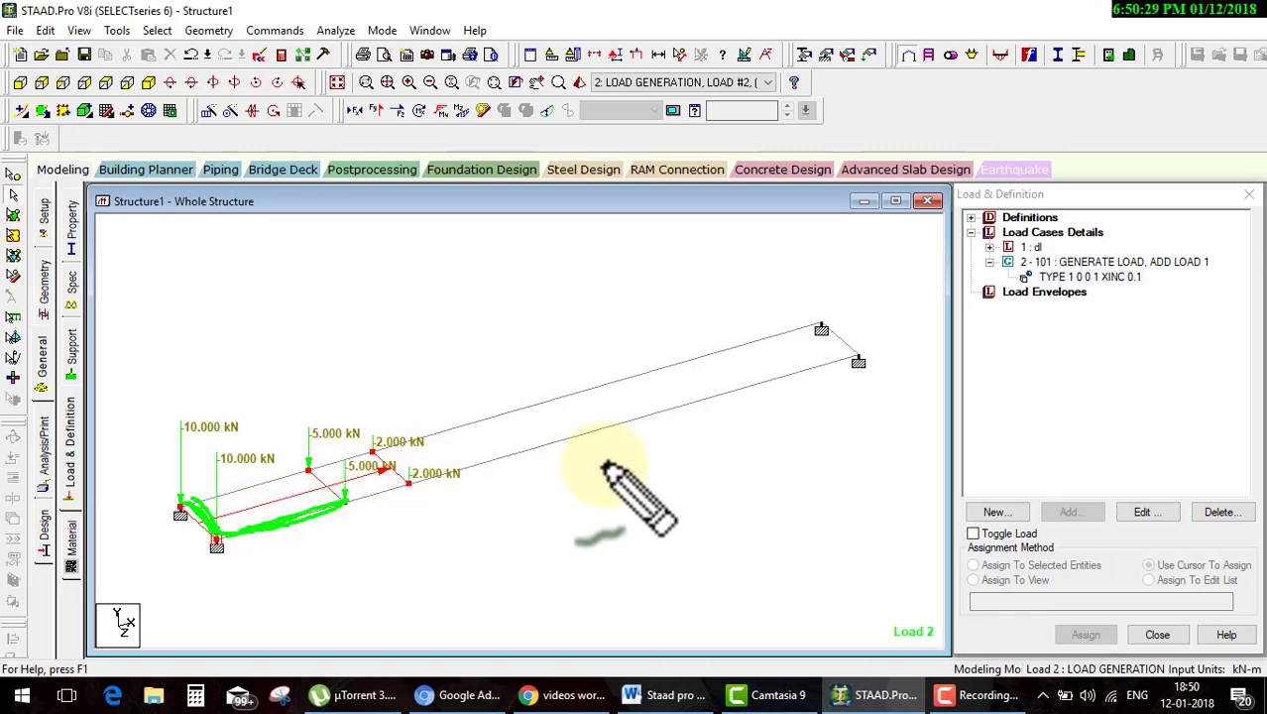
Step down through the generated vehicle load cases in the Active Load list
left_click(682, 83)
left_click(682, 83)
scroll(680, 84, "down", 1)
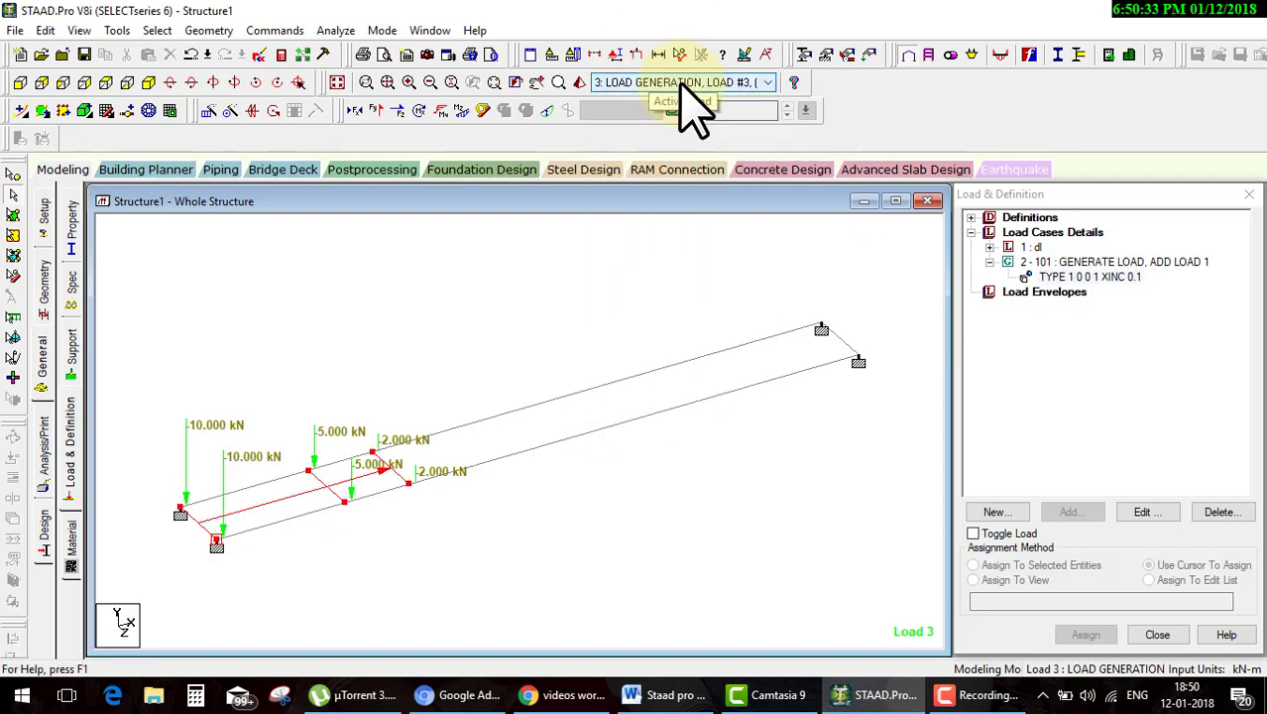
scroll(680, 83, "down", 1)
scroll(680, 84, "down", 1)
scroll(680, 83, "down", 1)
scroll(693, 109, "down", 1)
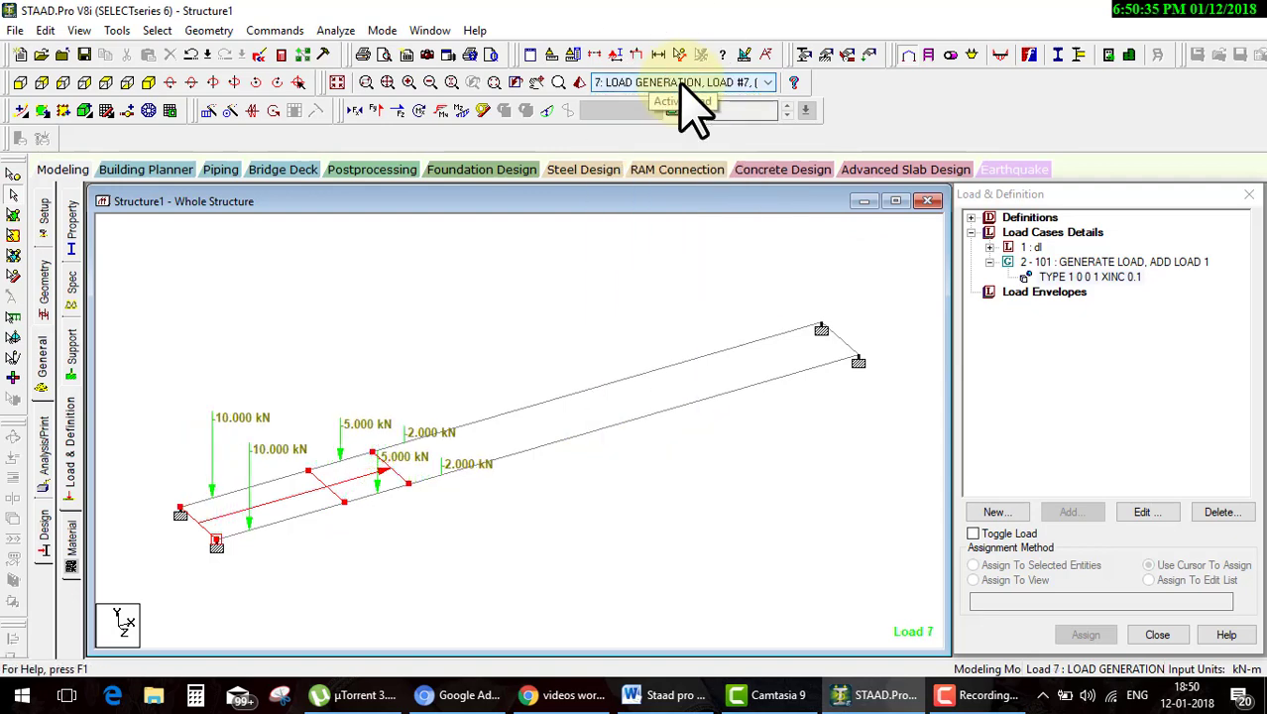
scroll(694, 109, "down", 2)
scroll(694, 109, "down", 2)
scroll(694, 109, "down", 2)
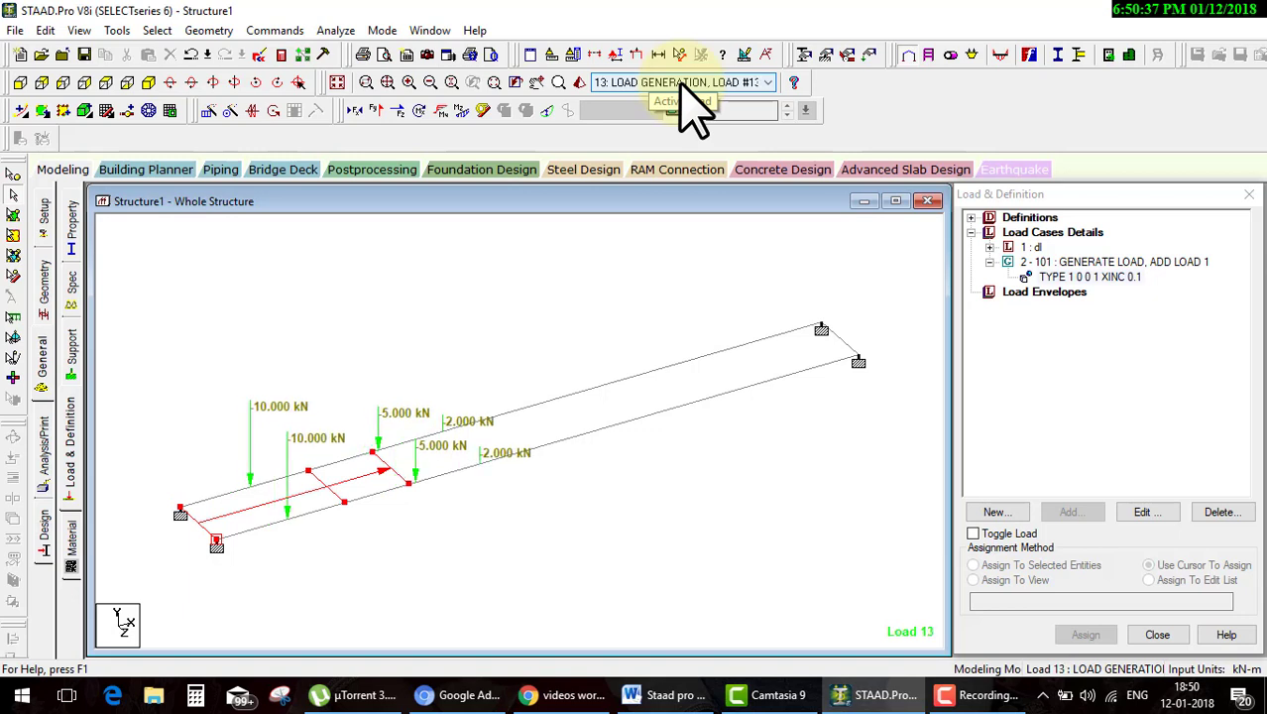
scroll(694, 109, "down", 2)
scroll(684, 109, "down", 2)
Turn on the beams' deflected-shape display and step through load cases to Load 33
left_click(546, 110)
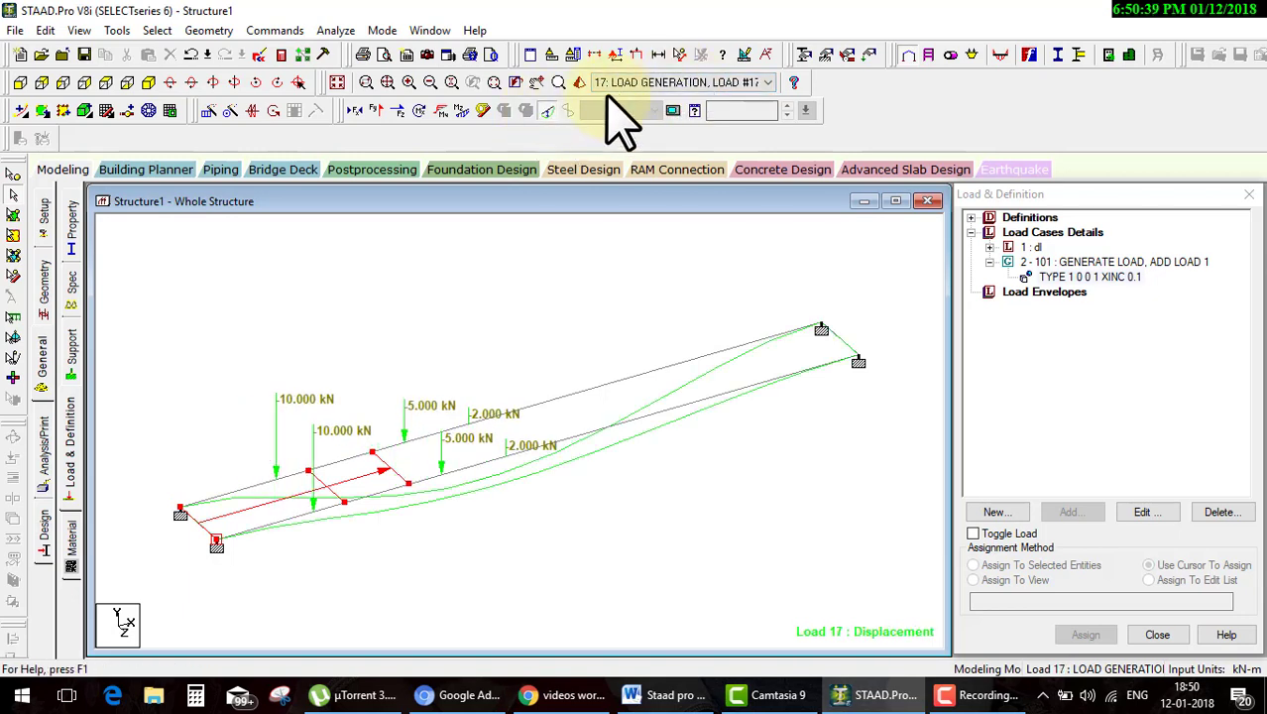
scroll(631, 87, "down", 2)
scroll(630, 88, "down", 3)
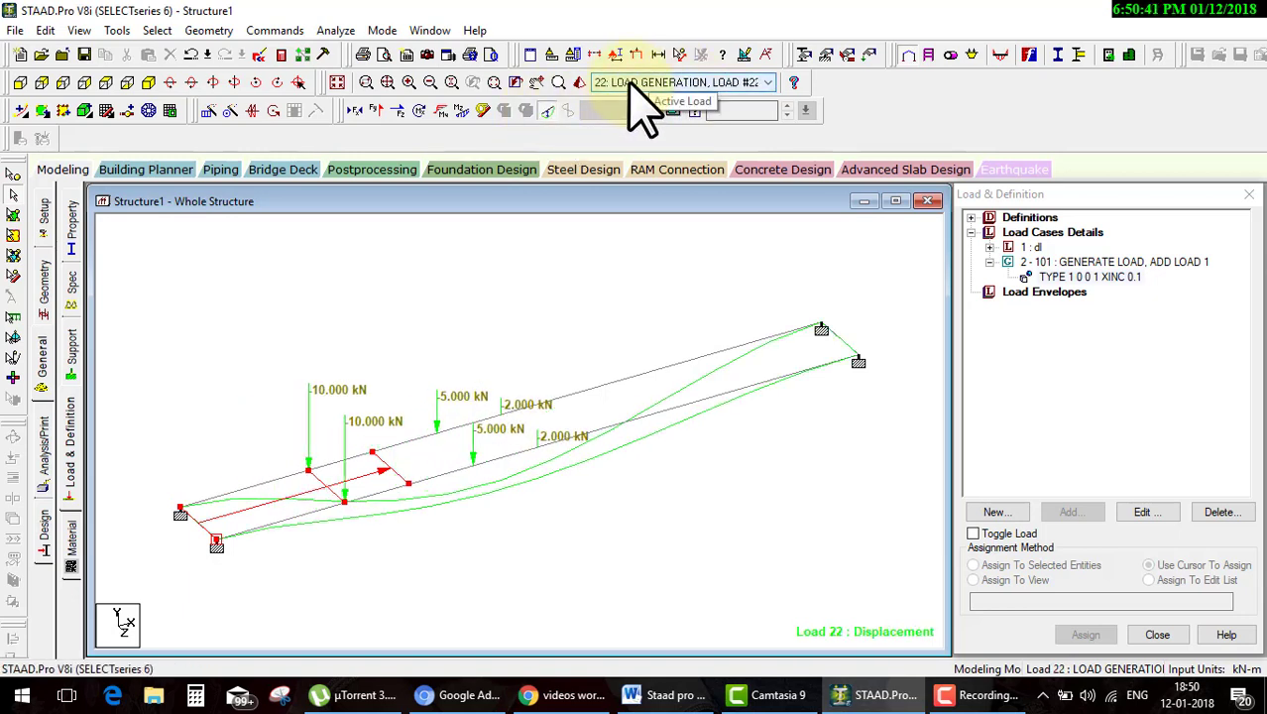
scroll(630, 87, "down", 5)
scroll(630, 87, "down", 2)
scroll(642, 111, "down", 2)
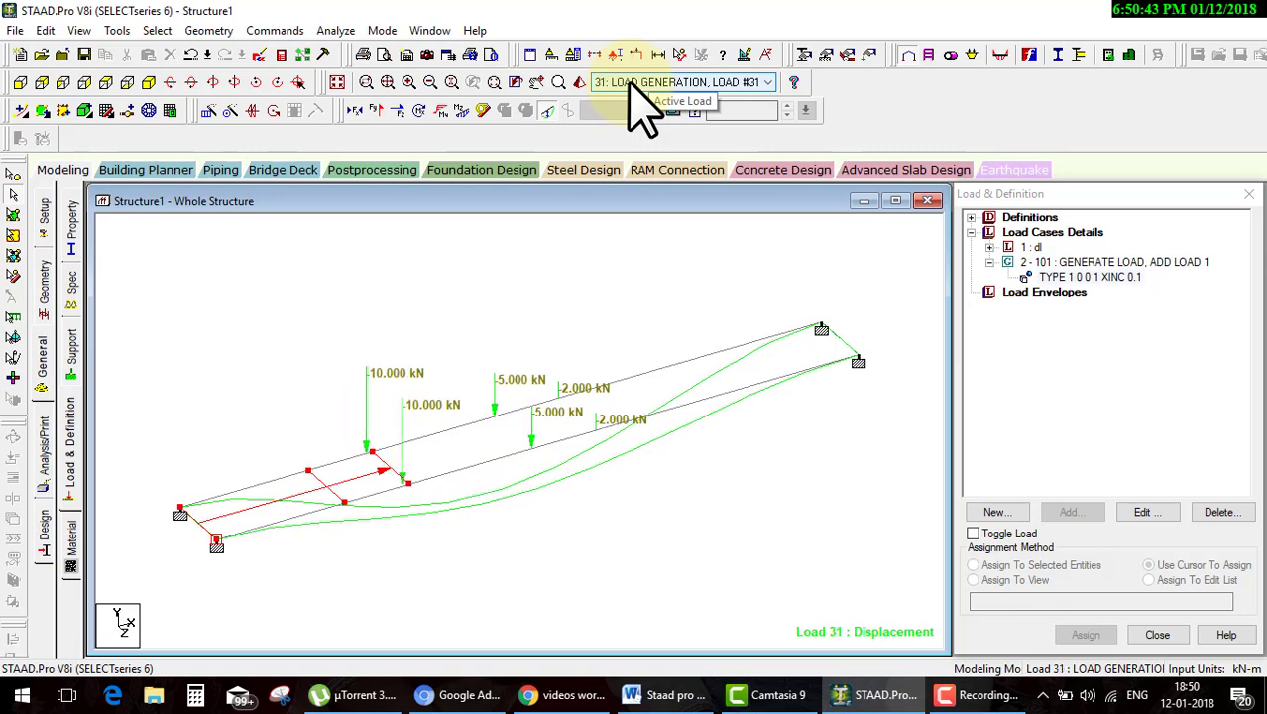
scroll(643, 111, "down", 2)
scroll(642, 111, "down", 2)
scroll(642, 111, "down", 2)
scroll(643, 111, "down", 3)
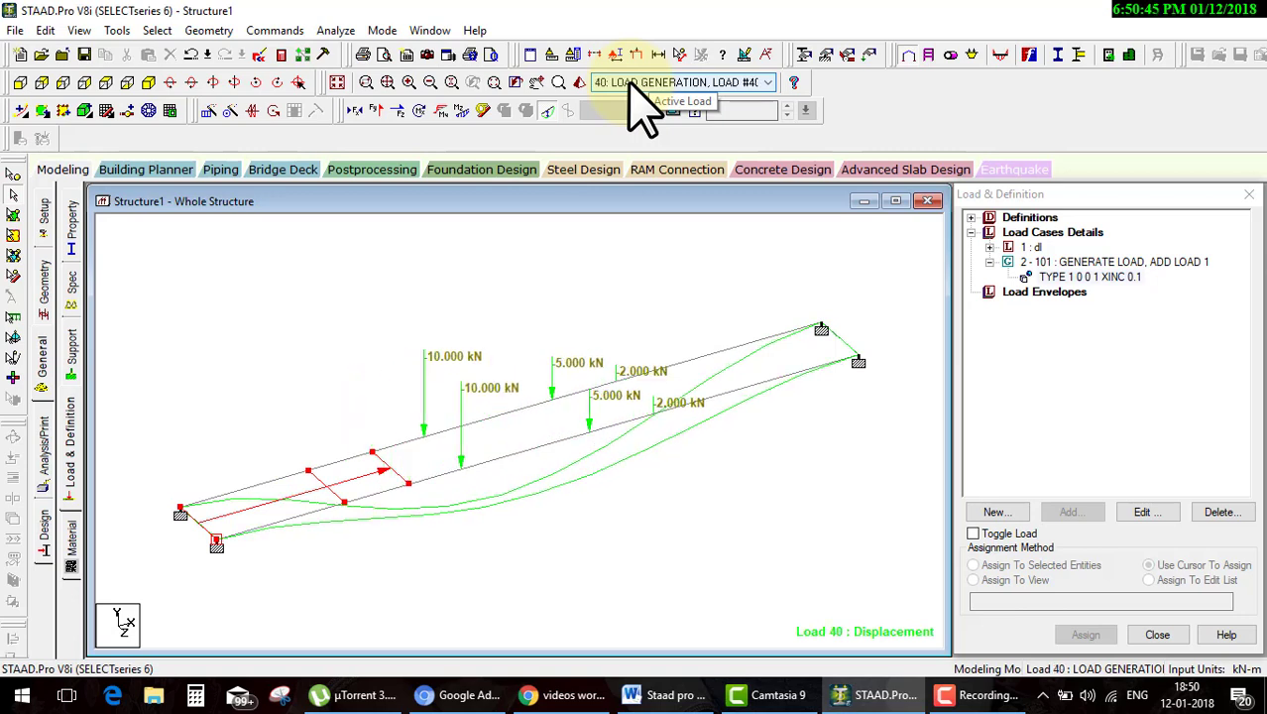
scroll(631, 85, "up", 2)
scroll(631, 85, "up", 5)
scroll(630, 85, "up", 2)
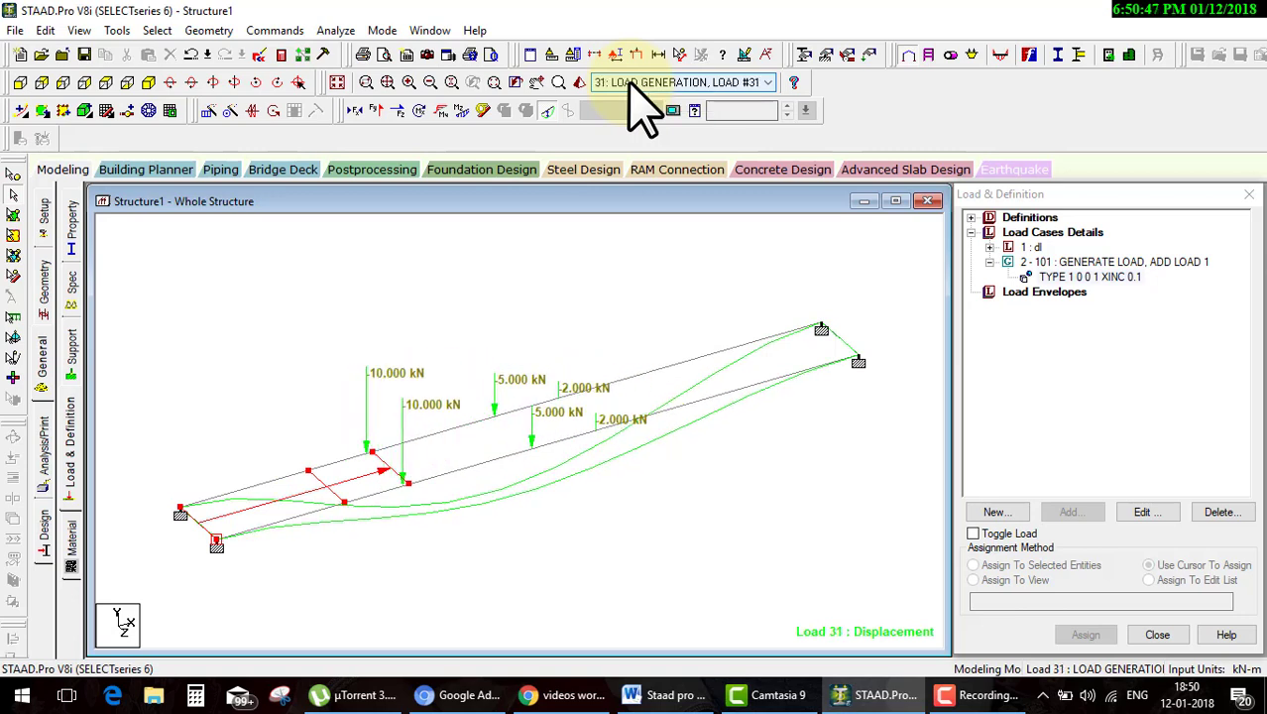
scroll(631, 85, "down", 2)
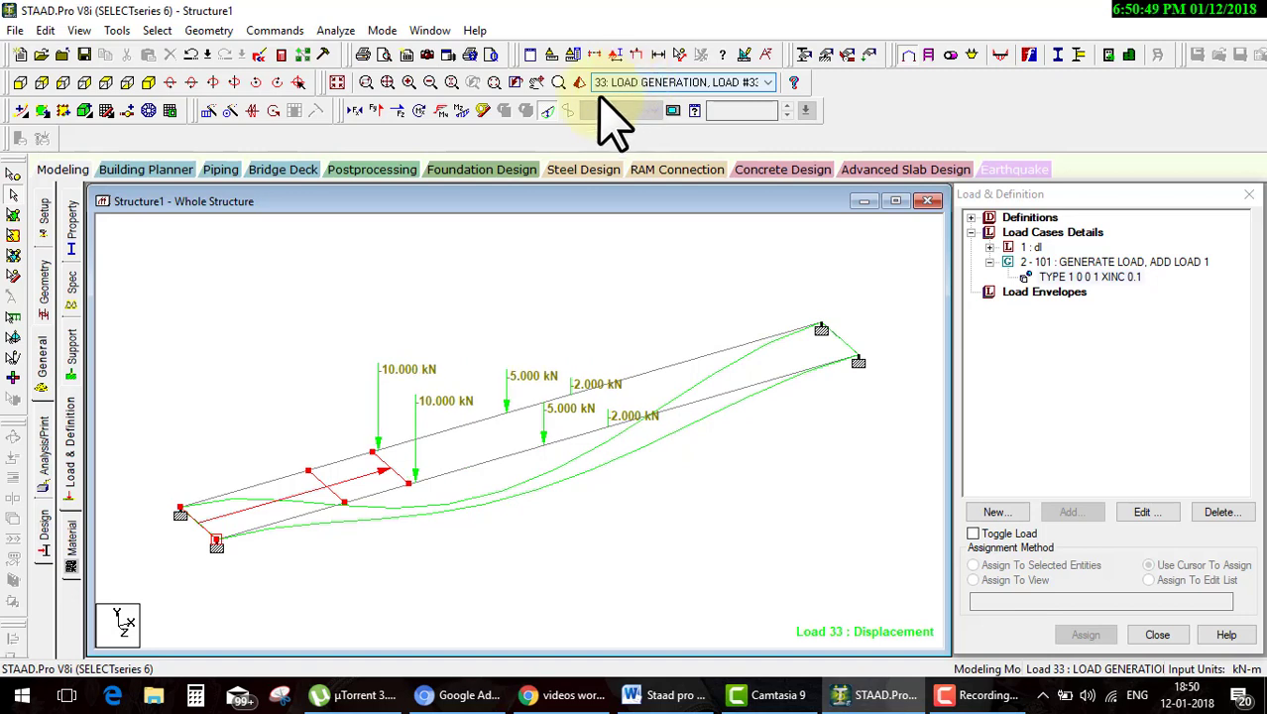